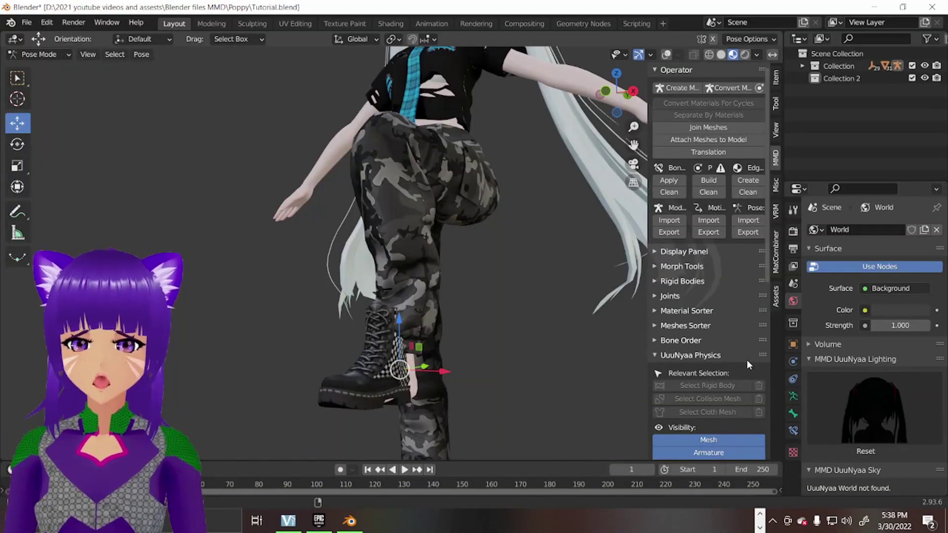
{"action": "scroll", "coordinate": [747, 360], "scroll_direction": "down", "scroll_amount": 2}
{"action": "mouse_move", "coordinate": [490, 298]}
{"action": "middle_mouse_down"}
{"action": "mouse_move", "coordinate": [612, 254]}
{"action": "mouse_move", "coordinate": [544, 226]}
{"action": "middle_mouse_up"}
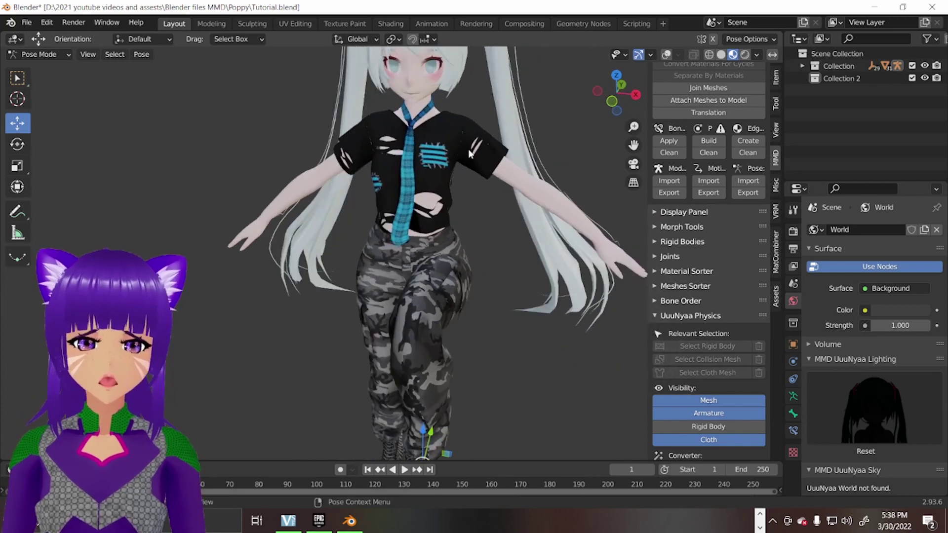
Toggle the viewport overlays so the skeleton shows over the clothed model.
{"action": "left_click", "coordinate": [668, 54]}
{"action": "scroll", "coordinate": [456, 234], "scroll_direction": "up", "scroll_amount": 1}
{"action": "scroll", "coordinate": [456, 234], "scroll_direction": "up", "scroll_amount": 1}
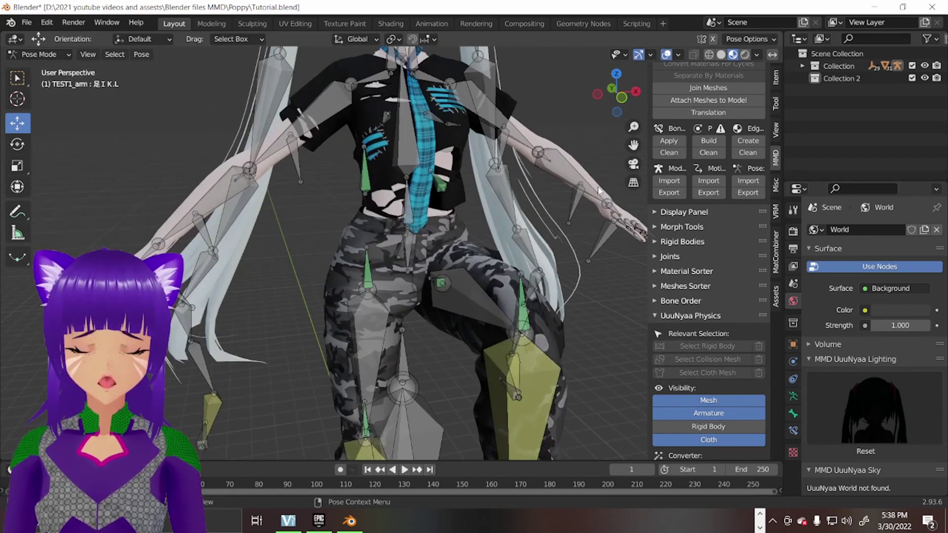
{"action": "scroll", "coordinate": [539, 222], "scroll_direction": "up", "scroll_amount": 1}
{"action": "mouse_move", "coordinate": [539, 223]}
{"action": "middle_mouse_down"}
{"action": "mouse_move", "coordinate": [618, 163]}
{"action": "mouse_move", "coordinate": [399, 81]}
{"action": "middle_mouse_up"}
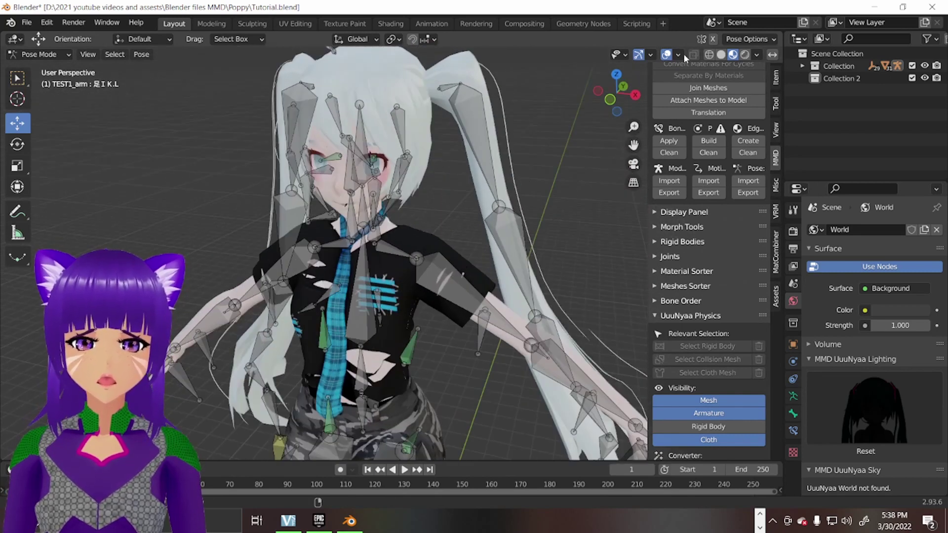
{"action": "left_click", "coordinate": [668, 54]}
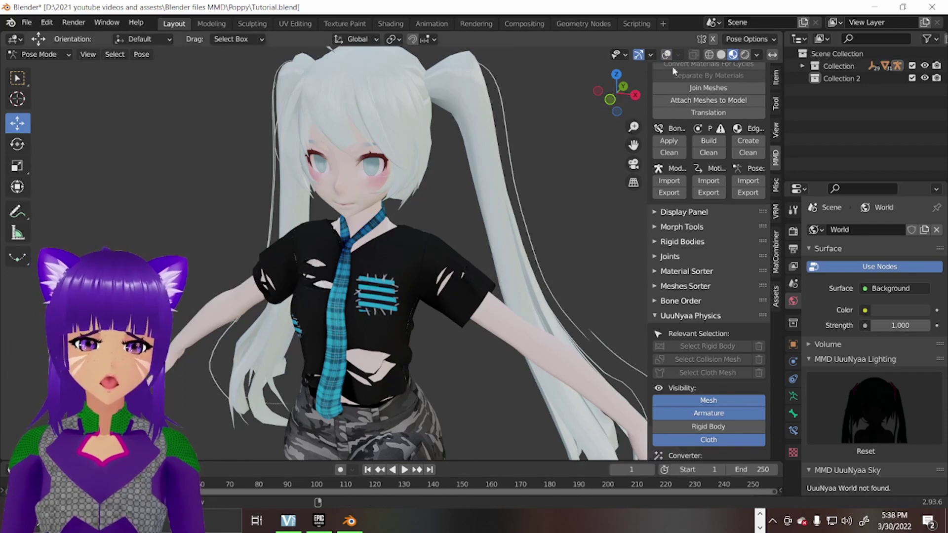
{"action": "left_click", "coordinate": [668, 54]}
{"action": "scroll", "coordinate": [520, 182], "scroll_direction": "down", "scroll_amount": 3}
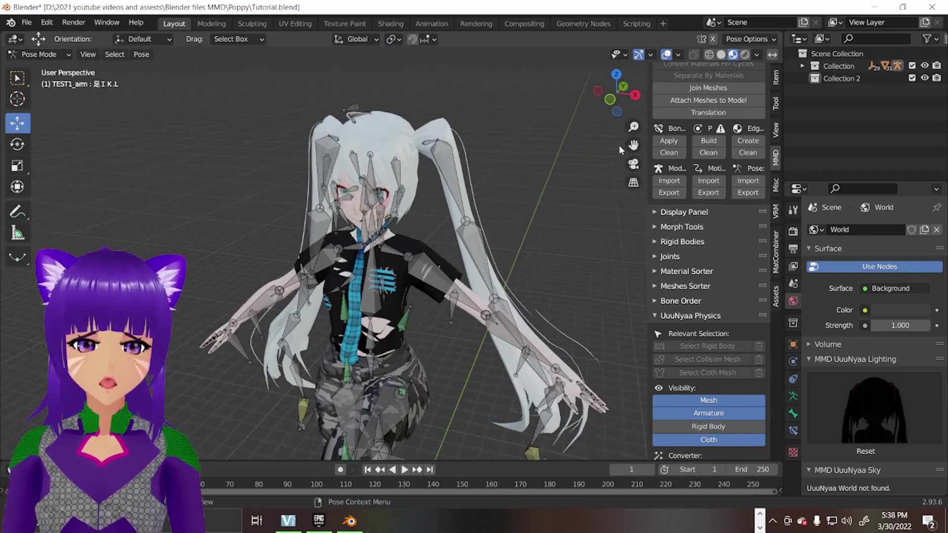
Clear the raised leg's IK foot bone transform with Alt+G, then exit Pose Mode.
{"action": "middle_click_drag", "start_coordinate": [472, 402], "coordinate": [436, 291], "text": "shift"}
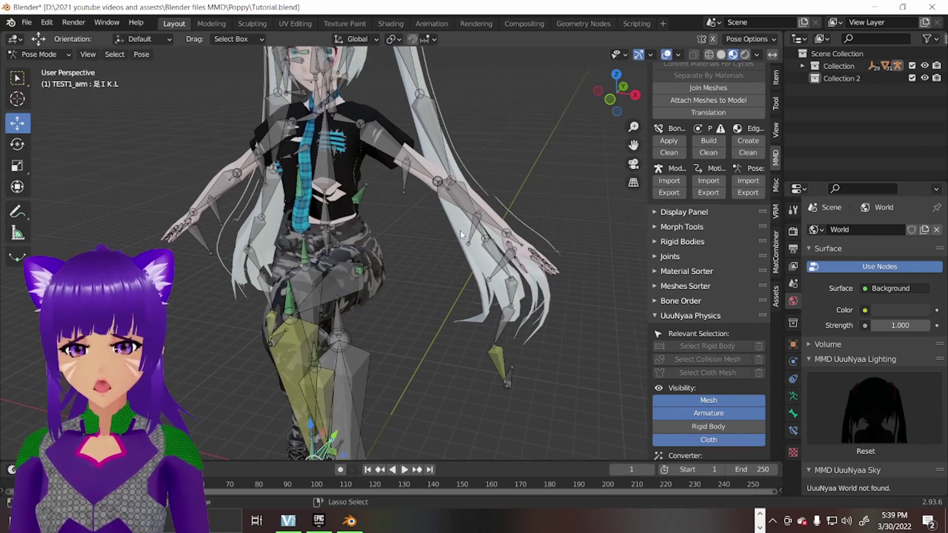
{"action": "middle_click_drag", "start_coordinate": [435, 291], "coordinate": [663, 142]}
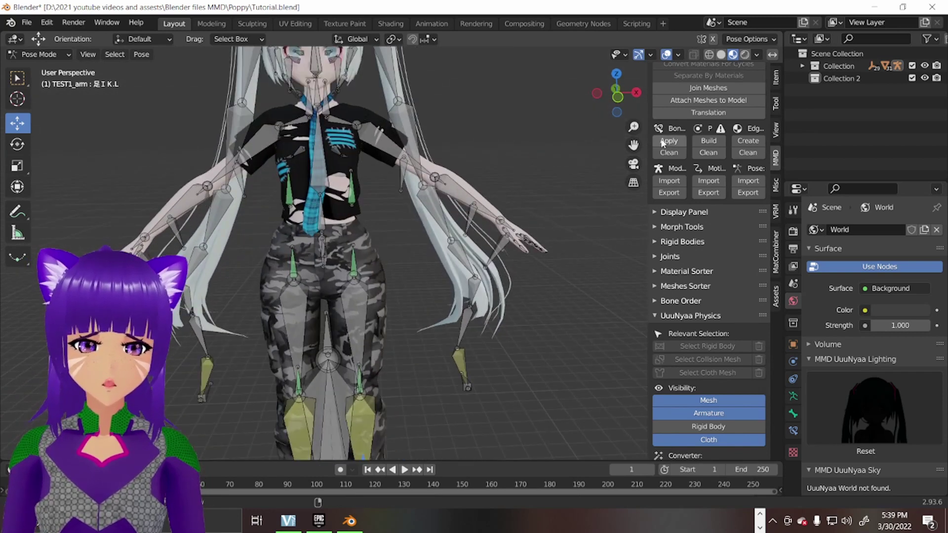
{"action": "key", "text": "alt+g"}
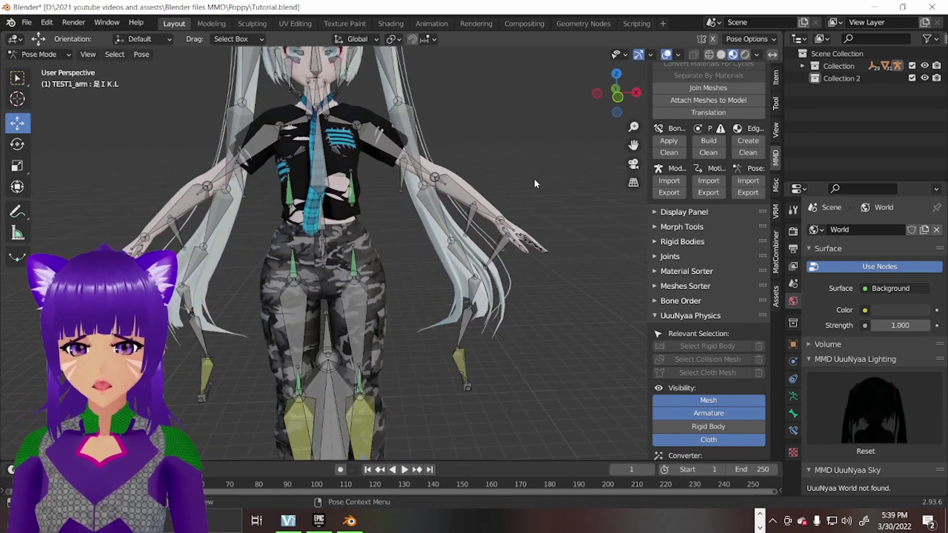
{"action": "scroll", "coordinate": [534, 178], "scroll_direction": "down", "scroll_amount": 3}
{"action": "middle_click_drag", "start_coordinate": [534, 179], "coordinate": [409, 290]}
{"action": "scroll", "coordinate": [410, 290], "scroll_direction": "up", "scroll_amount": 5}
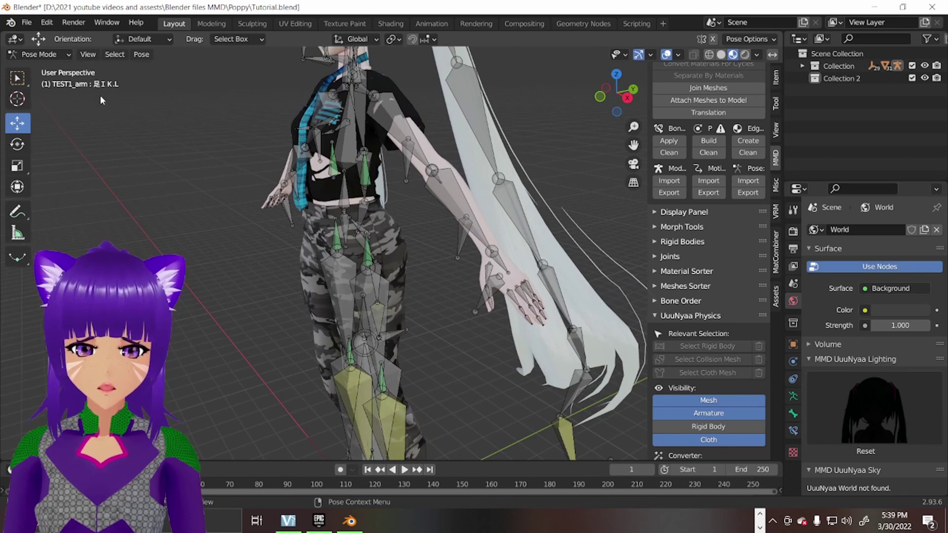
{"action": "left_click", "coordinate": [59, 56]}
Select the boots and cargo pants, test and cancel a Y move, then deselect them.
{"action": "middle_click_drag", "start_coordinate": [371, 222], "coordinate": [519, 185]}
{"action": "scroll", "coordinate": [519, 185], "scroll_direction": "up", "scroll_amount": 3}
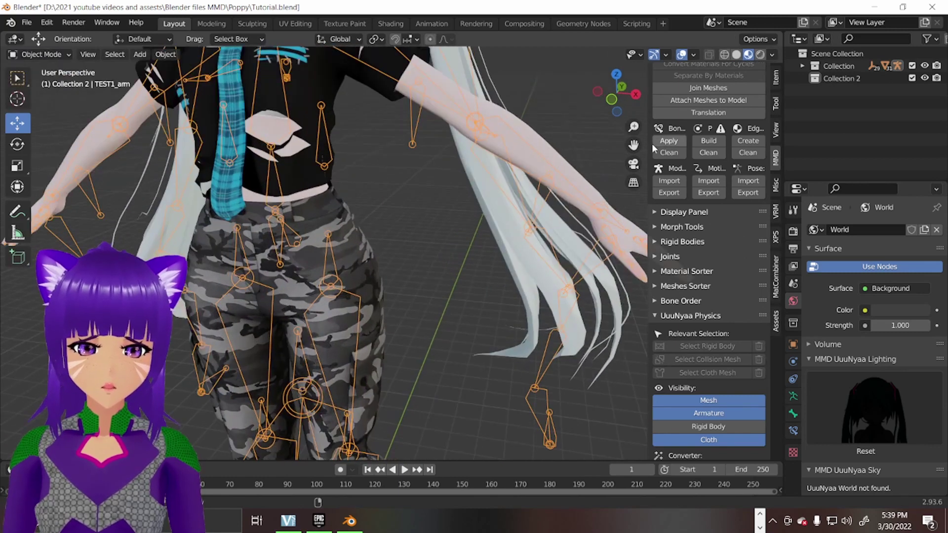
{"action": "scroll", "coordinate": [447, 360], "scroll_direction": "down", "scroll_amount": 10, "text": "shift"}
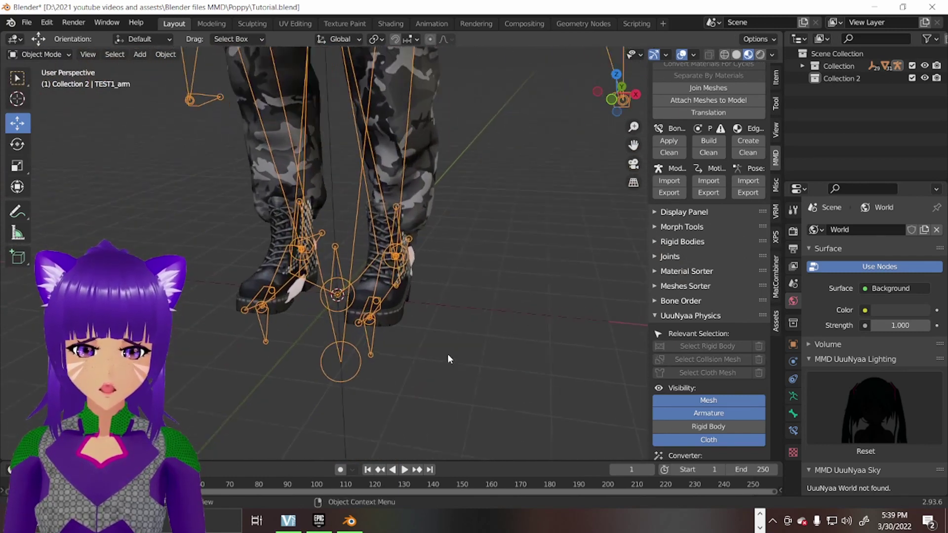
{"action": "middle_click_drag", "start_coordinate": [447, 360], "coordinate": [349, 297]}
{"action": "scroll", "coordinate": [348, 296], "scroll_direction": "up", "scroll_amount": 3}
{"action": "left_click", "coordinate": [552, 382]}
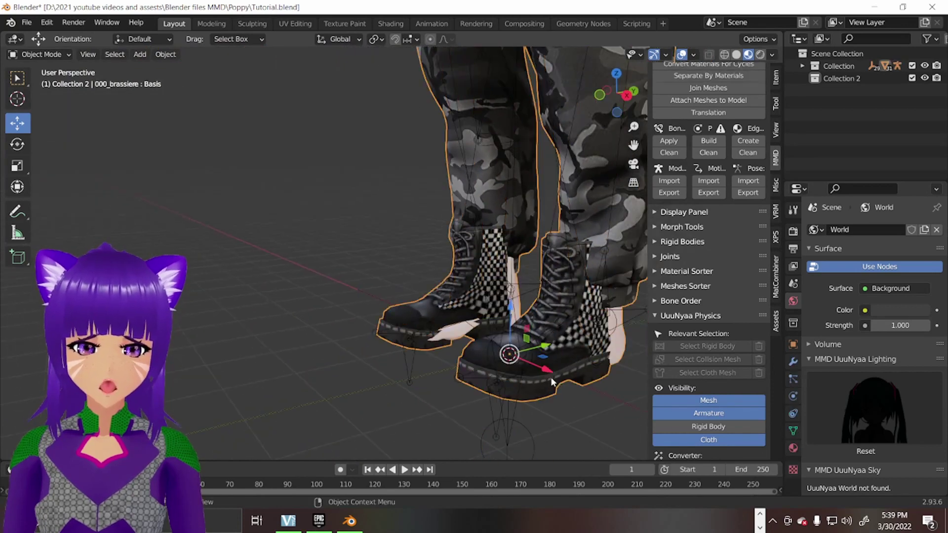
{"action": "scroll", "coordinate": [612, 234], "scroll_direction": "down", "scroll_amount": 1}
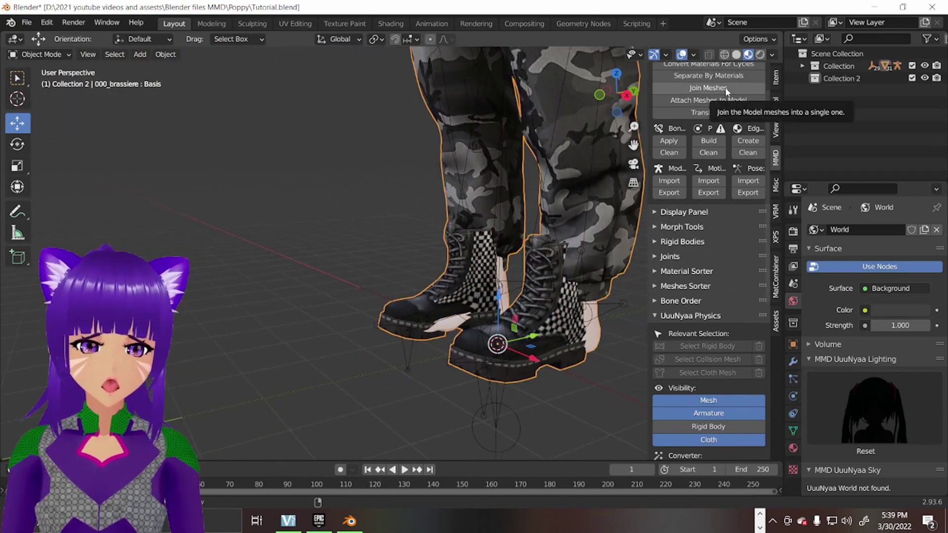
{"action": "scroll", "coordinate": [713, 94], "scroll_direction": "up", "scroll_amount": 1}
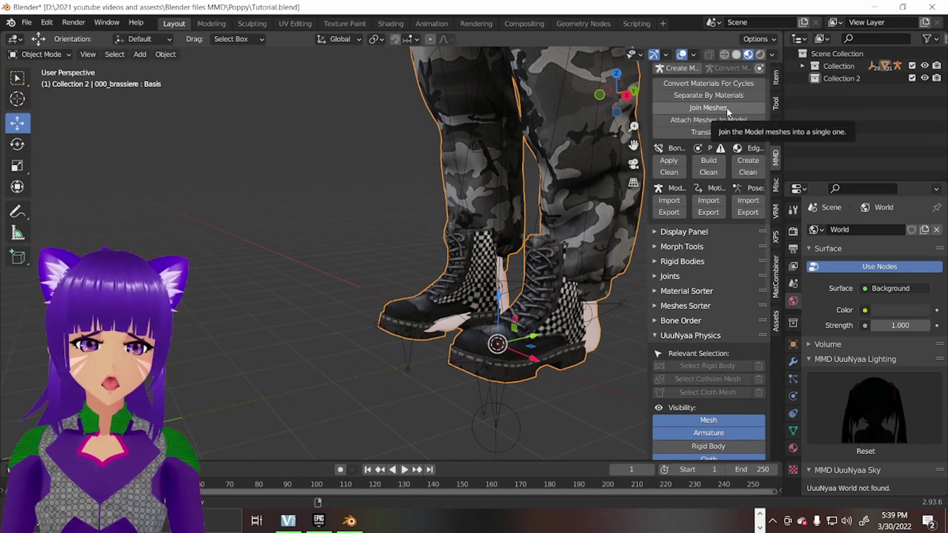
{"action": "left_click_drag", "start_coordinate": [585, 334], "coordinate": [559, 373]}
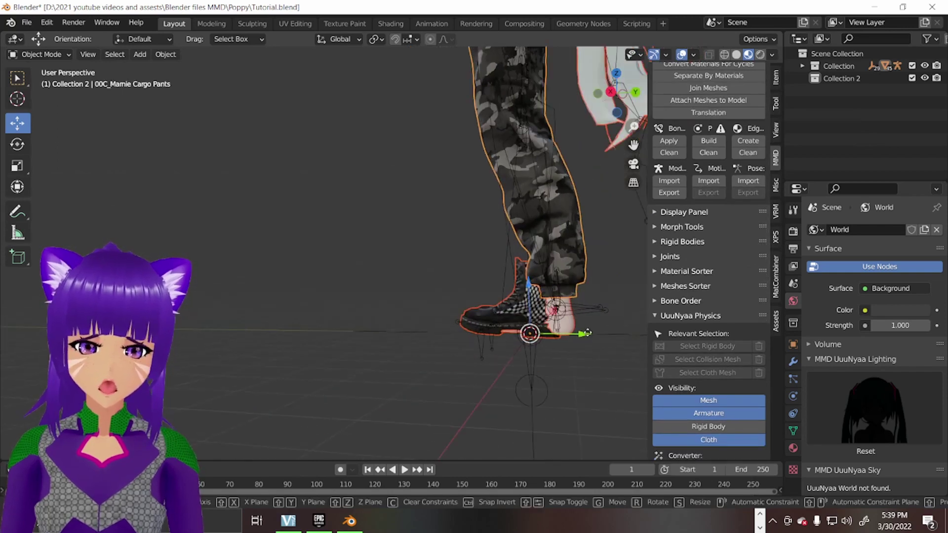
{"action": "middle_click_drag", "start_coordinate": [552, 371], "coordinate": [521, 299]}
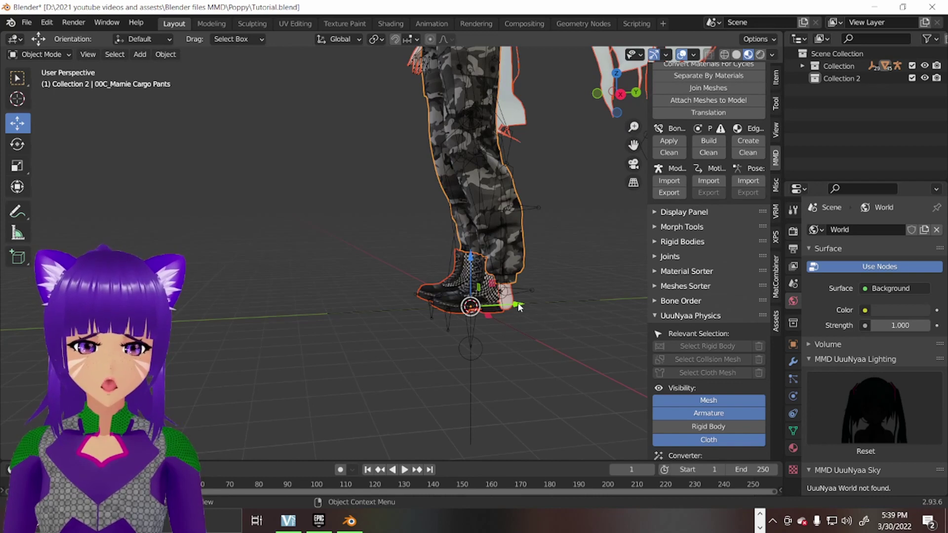
{"action": "scroll", "coordinate": [542, 303], "scroll_direction": "down", "scroll_amount": 3}
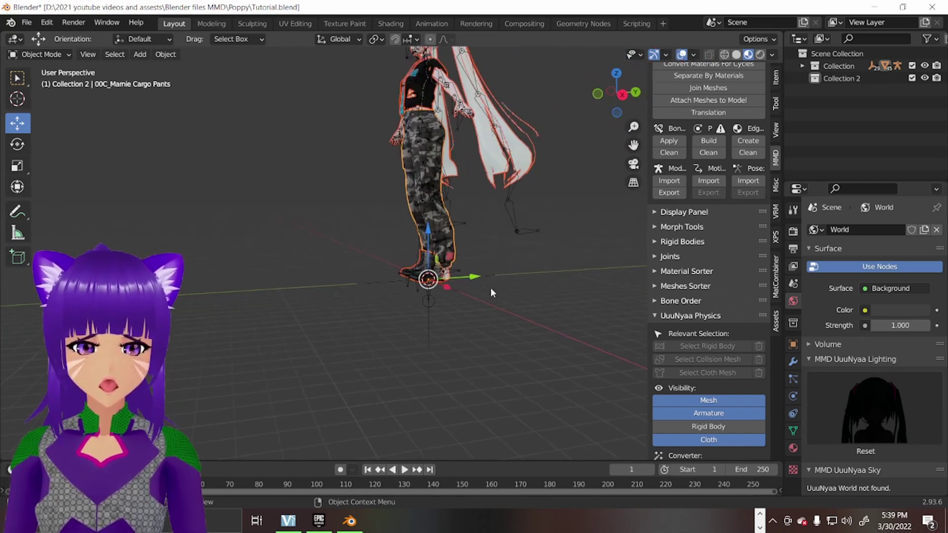
{"action": "mouse_move", "coordinate": [468, 278]}
{"action": "middle_mouse_down"}
{"action": "mouse_move", "coordinate": [424, 338]}
{"action": "mouse_move", "coordinate": [466, 334]}
{"action": "middle_mouse_up"}
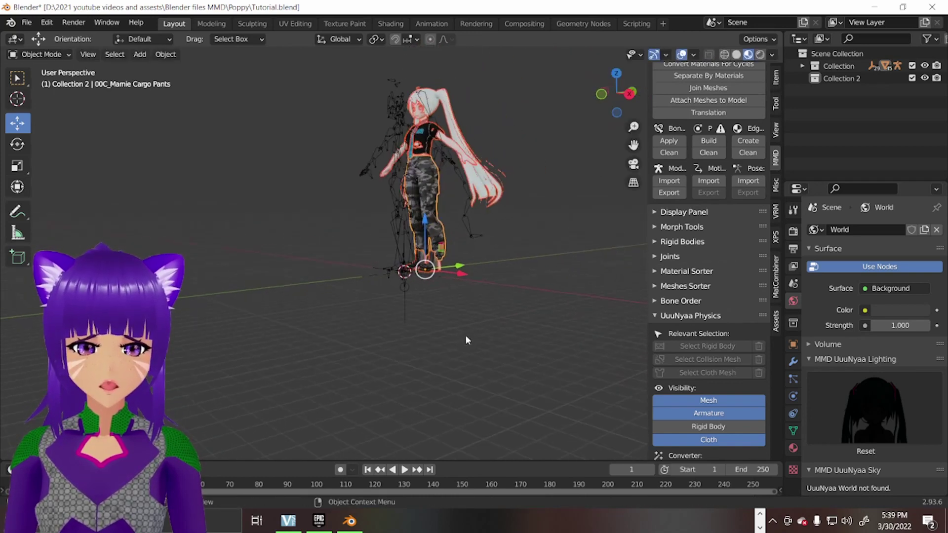
{"action": "scroll", "coordinate": [458, 289], "scroll_direction": "up", "scroll_amount": 2}
{"action": "scroll", "coordinate": [458, 288], "scroll_direction": "up", "scroll_amount": 3}
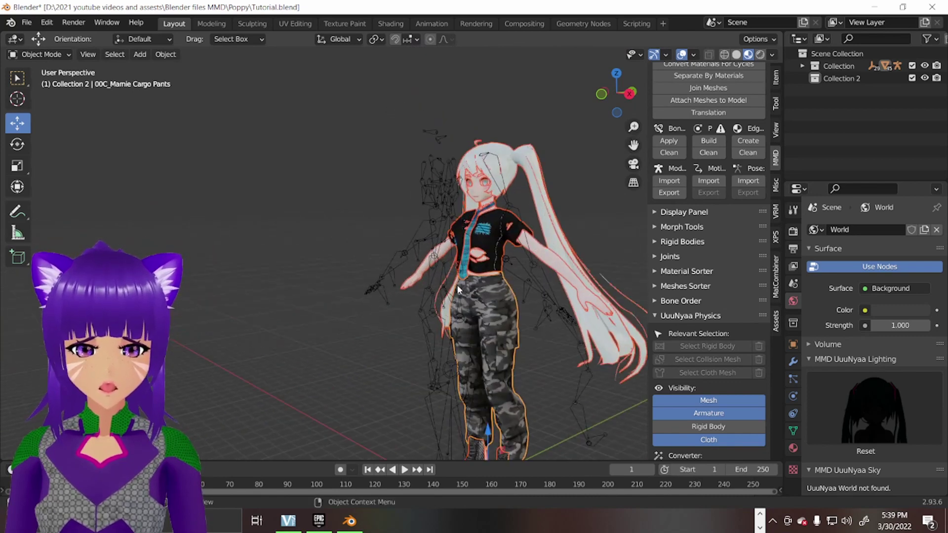
{"action": "scroll", "coordinate": [448, 299], "scroll_direction": "down", "scroll_amount": 1}
{"action": "scroll", "coordinate": [449, 299], "scroll_direction": "down", "scroll_amount": 3}
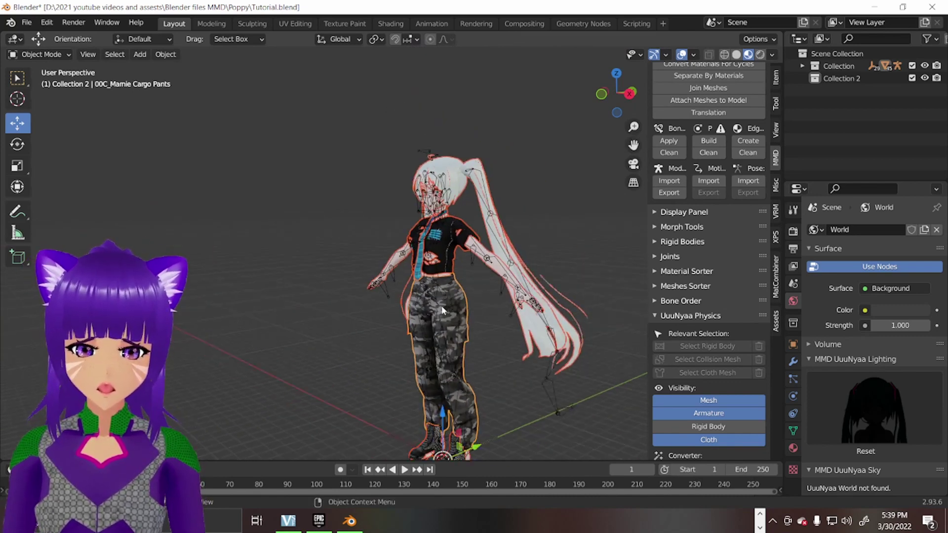
{"action": "left_click", "coordinate": [519, 246]}
{"action": "scroll", "coordinate": [495, 235], "scroll_direction": "up", "scroll_amount": 2}
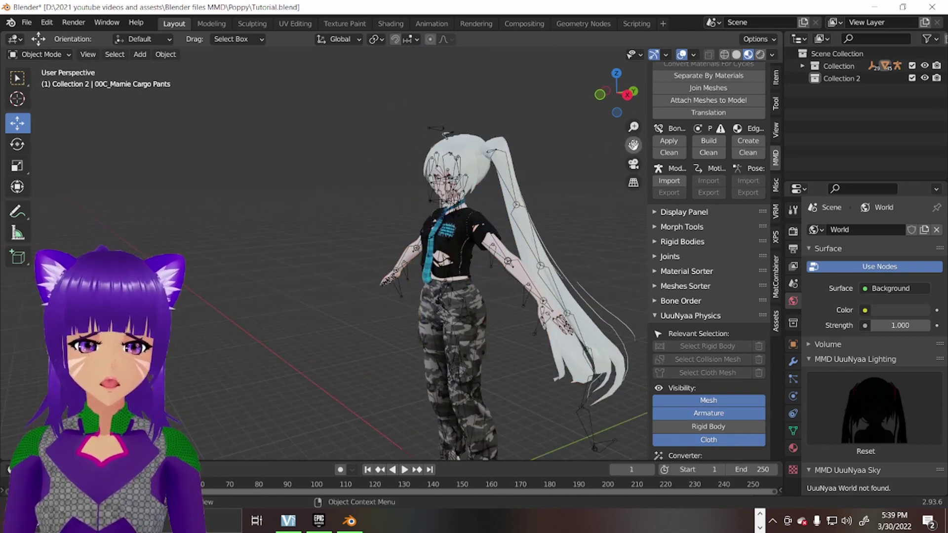
{"action": "scroll", "coordinate": [633, 144], "scroll_direction": "up", "scroll_amount": 3}
{"action": "left_click_drag", "start_coordinate": [633, 144], "coordinate": [633, 44]}
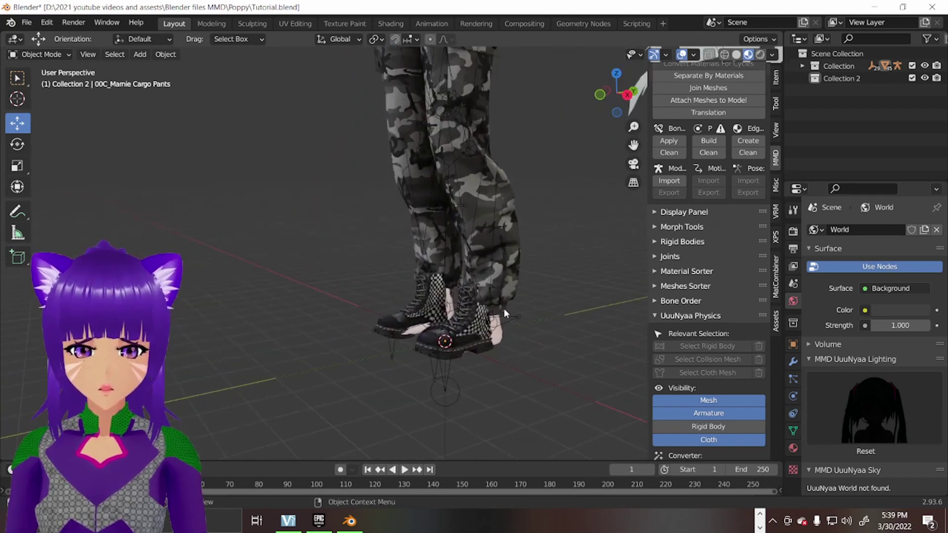
{"action": "scroll", "coordinate": [503, 308], "scroll_direction": "up", "scroll_amount": 1}
{"action": "scroll", "coordinate": [506, 317], "scroll_direction": "up", "scroll_amount": 1}
{"action": "left_click", "coordinate": [491, 354]}
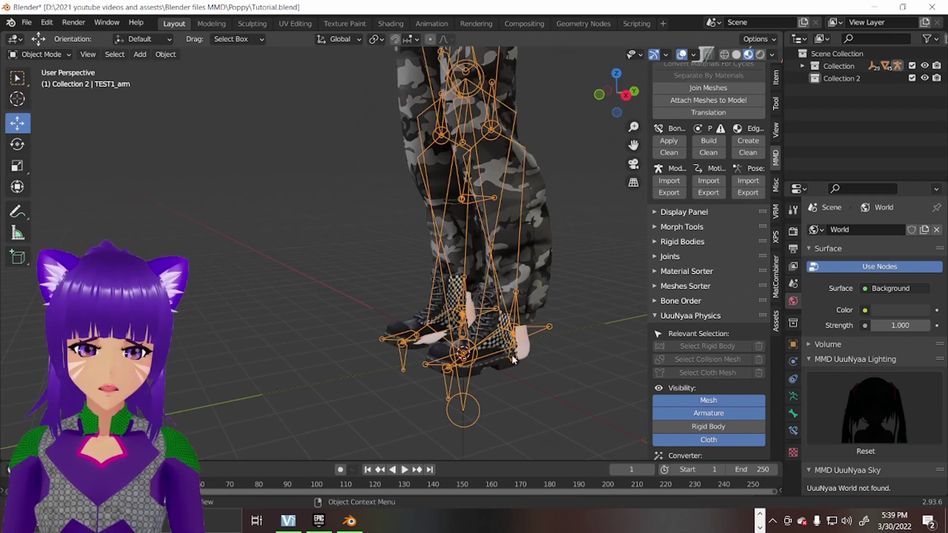
{"action": "left_click", "coordinate": [501, 365]}
{"action": "scroll", "coordinate": [526, 374], "scroll_direction": "up", "scroll_amount": 2}
{"action": "scroll", "coordinate": [554, 356], "scroll_direction": "up", "scroll_amount": 2}
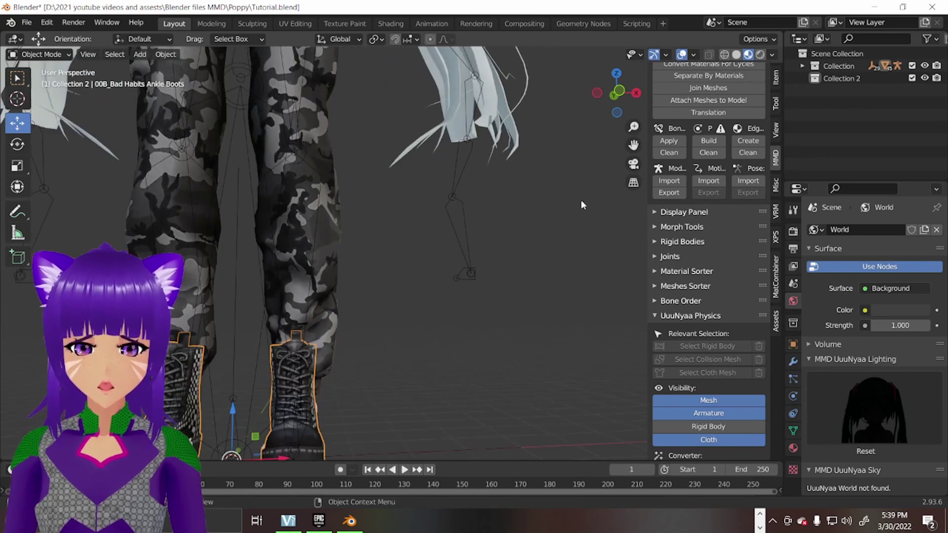
{"action": "scroll", "coordinate": [386, 348], "scroll_direction": "down", "scroll_amount": 2}
{"action": "scroll", "coordinate": [386, 348], "scroll_direction": "down", "scroll_amount": 2}
{"action": "scroll", "coordinate": [378, 352], "scroll_direction": "down", "scroll_amount": 1}
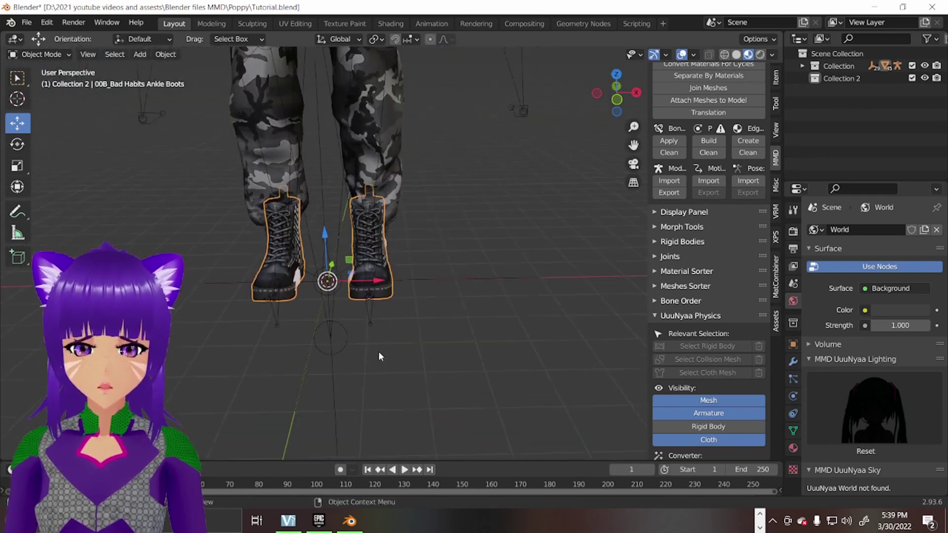
{"action": "scroll", "coordinate": [370, 342], "scroll_direction": "down", "scroll_amount": 1}
{"action": "mouse_move", "coordinate": [370, 341]}
{"action": "middle_mouse_down"}
{"action": "mouse_move", "coordinate": [495, 334]}
{"action": "mouse_move", "coordinate": [341, 390]}
{"action": "mouse_move", "coordinate": [423, 343]}
{"action": "mouse_move", "coordinate": [337, 368]}
{"action": "mouse_move", "coordinate": [424, 281]}
{"action": "middle_mouse_up"}
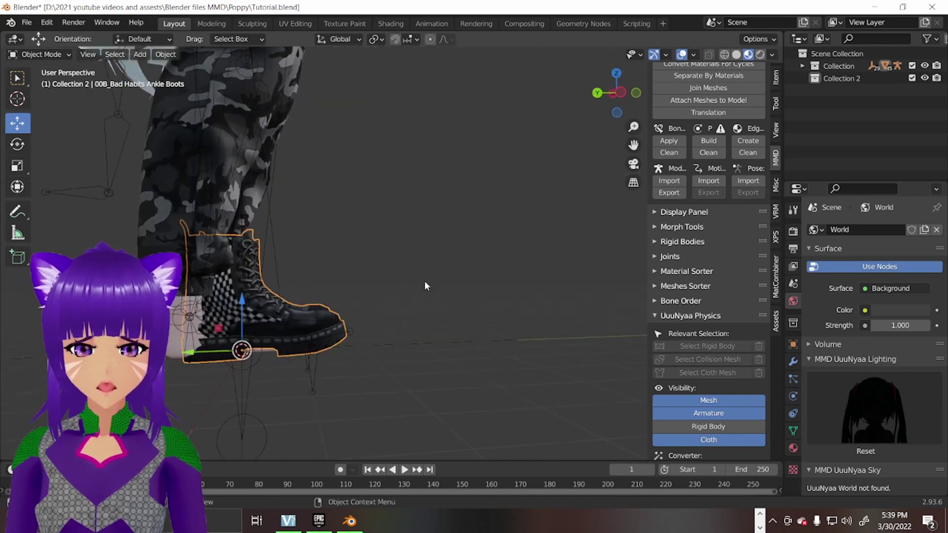
{"action": "scroll", "coordinate": [347, 311], "scroll_direction": "down", "scroll_amount": 1}
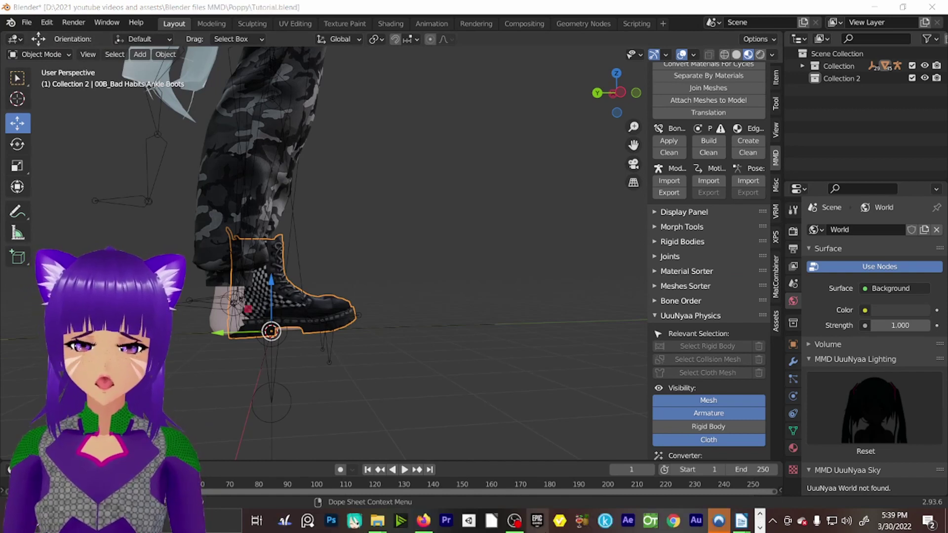
{"action": "scroll", "coordinate": [285, 327], "scroll_direction": "up", "scroll_amount": 4}
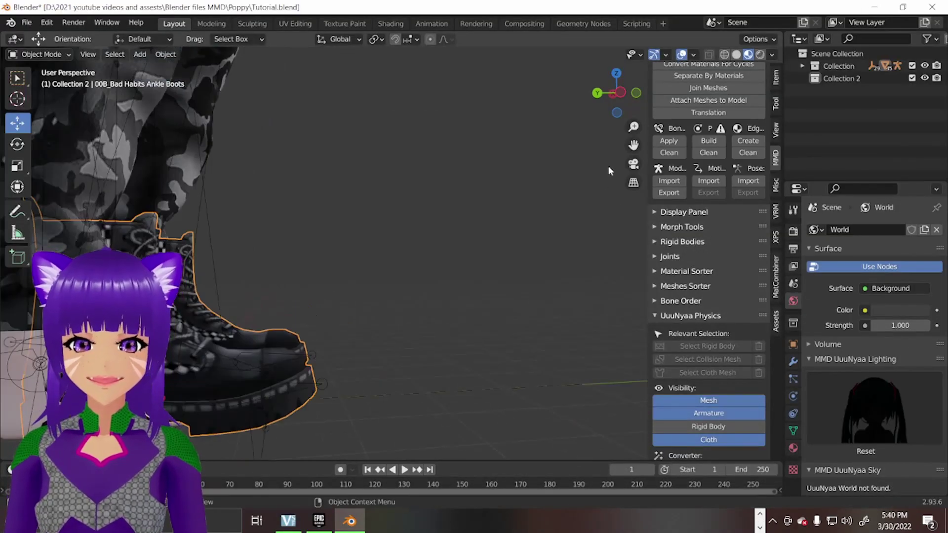
{"action": "middle_click_drag", "start_coordinate": [222, 371], "coordinate": [383, 386], "text": "shift"}
{"action": "scroll", "coordinate": [383, 386], "scroll_direction": "down", "scroll_amount": 2}
{"action": "scroll", "coordinate": [383, 386], "scroll_direction": "up", "scroll_amount": 2}
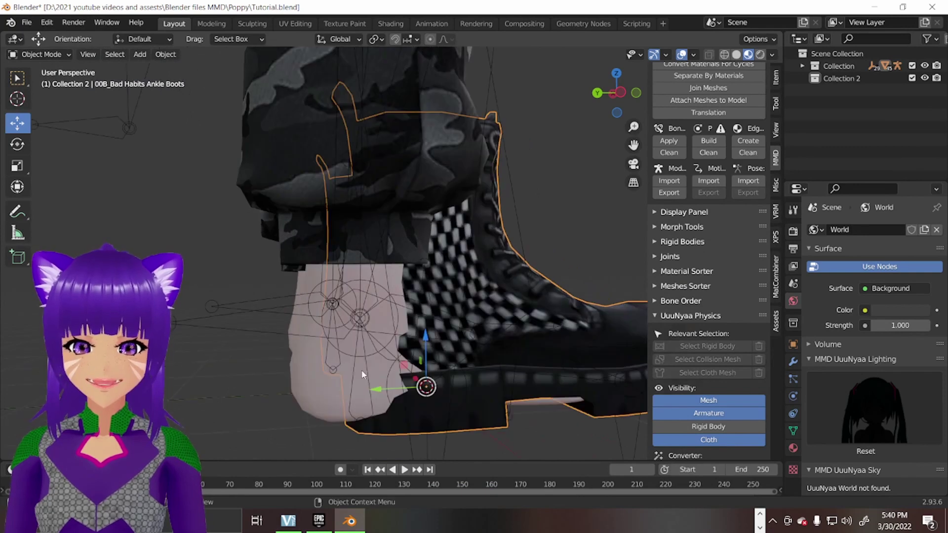
{"action": "scroll", "coordinate": [384, 387], "scroll_direction": "up", "scroll_amount": 1}
{"action": "scroll", "coordinate": [382, 387], "scroll_direction": "down", "scroll_amount": 3}
{"action": "mouse_move", "coordinate": [341, 388]}
{"action": "middle_mouse_down"}
{"action": "mouse_move", "coordinate": [223, 425]}
{"action": "mouse_move", "coordinate": [244, 407]}
{"action": "middle_mouse_up"}
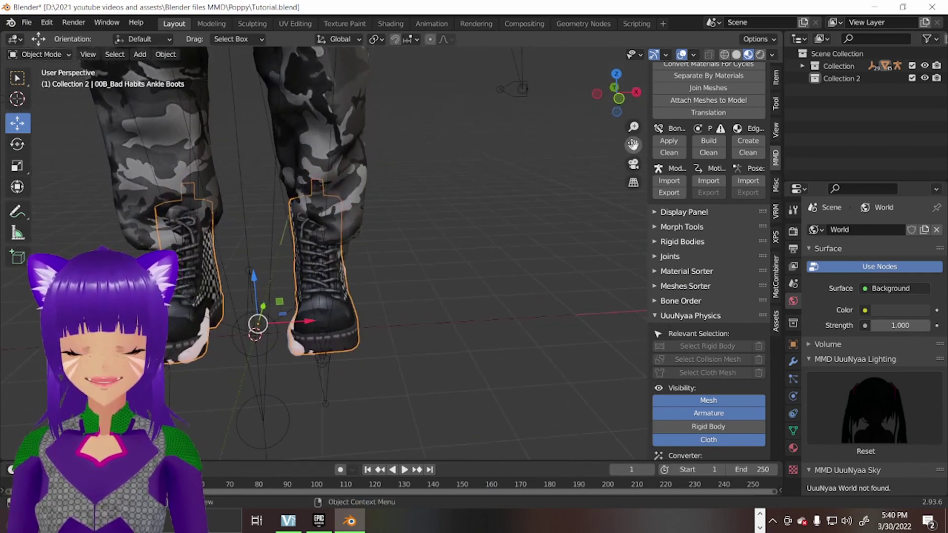
{"action": "left_click_drag", "start_coordinate": [634, 144], "coordinate": [667, 148]}
{"action": "middle_click_drag", "start_coordinate": [455, 182], "coordinate": [509, 157]}
{"action": "mouse_move", "coordinate": [514, 191]}
{"action": "middle_mouse_down"}
{"action": "mouse_move", "coordinate": [541, 226]}
{"action": "mouse_move", "coordinate": [519, 303]}
{"action": "middle_mouse_up"}
Put the ankle boots in Sculpt Mode with X-axis symmetry enabled.
{"action": "left_click", "coordinate": [15, 56]}
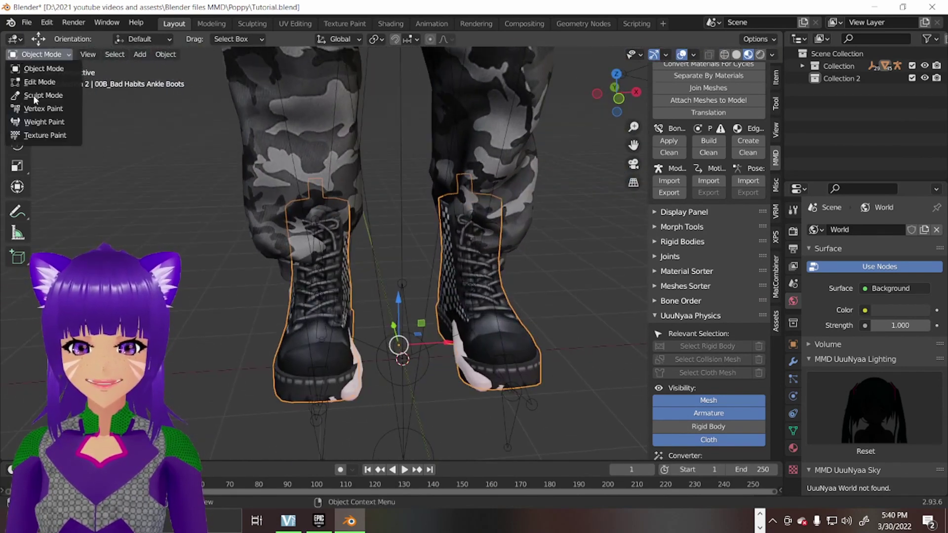
{"action": "left_click", "coordinate": [43, 96]}
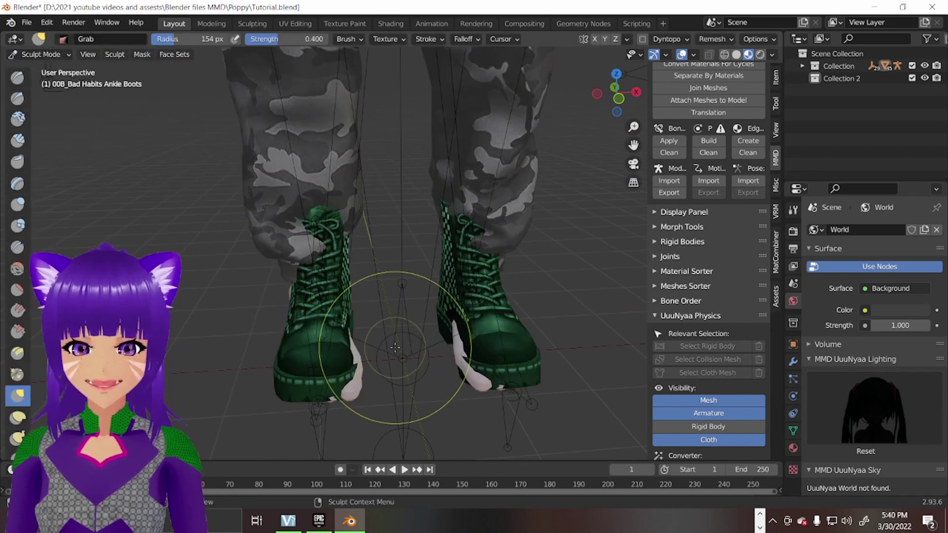
{"action": "left_click", "coordinate": [593, 39]}
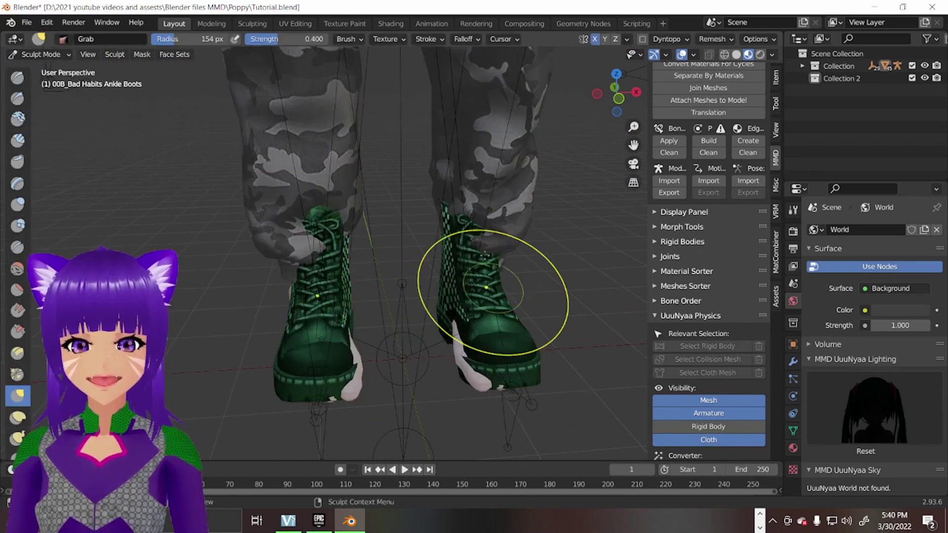
{"action": "middle_click_drag", "start_coordinate": [441, 312], "coordinate": [337, 220]}
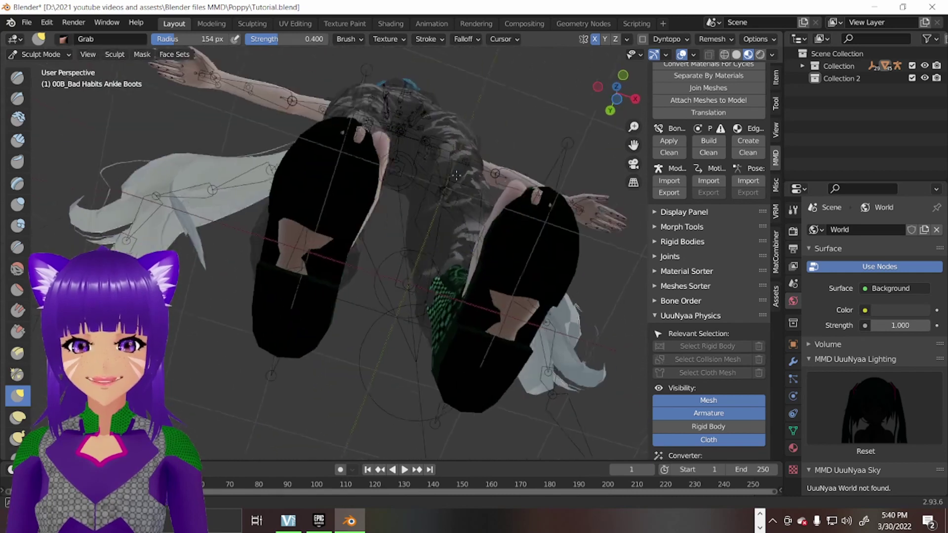
{"action": "mouse_move", "coordinate": [364, 169]}
{"action": "middle_mouse_down"}
{"action": "mouse_move", "coordinate": [337, 377]}
{"action": "mouse_move", "coordinate": [383, 328]}
{"action": "middle_mouse_up"}
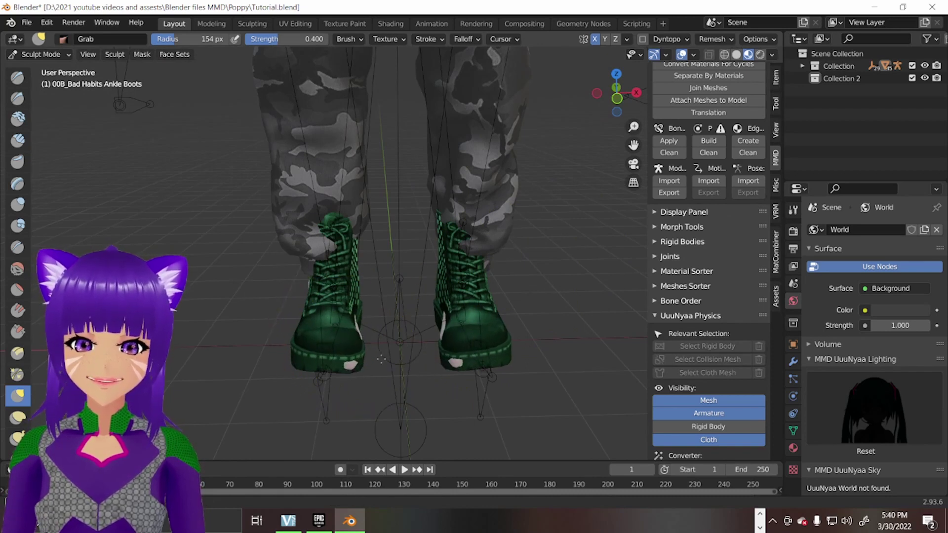
{"action": "mouse_move", "coordinate": [383, 328]}
{"action": "middle_mouse_down"}
{"action": "mouse_move", "coordinate": [318, 297]}
{"action": "mouse_move", "coordinate": [341, 333]}
{"action": "middle_mouse_up"}
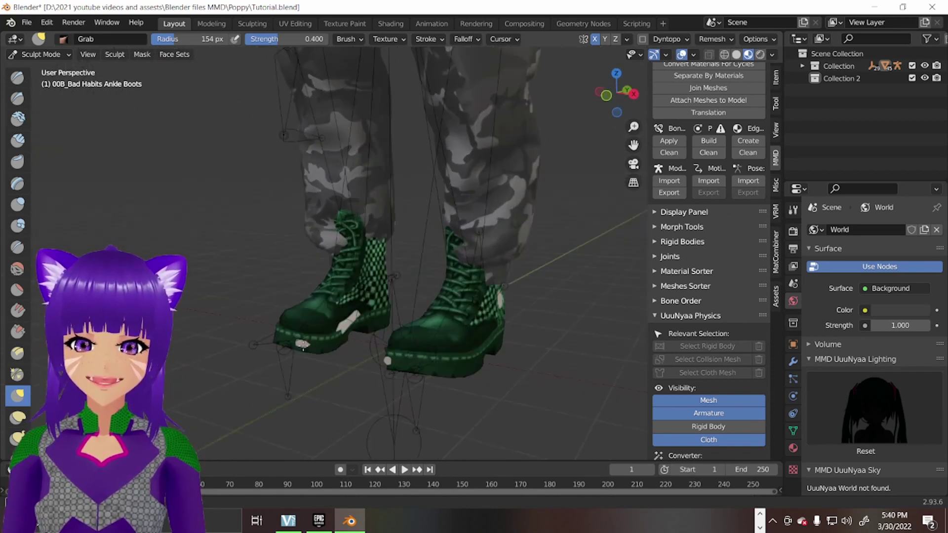
Enlarge the Grab brush and pull the boot surface over the exposed leg skin.
{"action": "key", "text": "f"}
{"action": "left_click", "coordinate": [353, 323]}
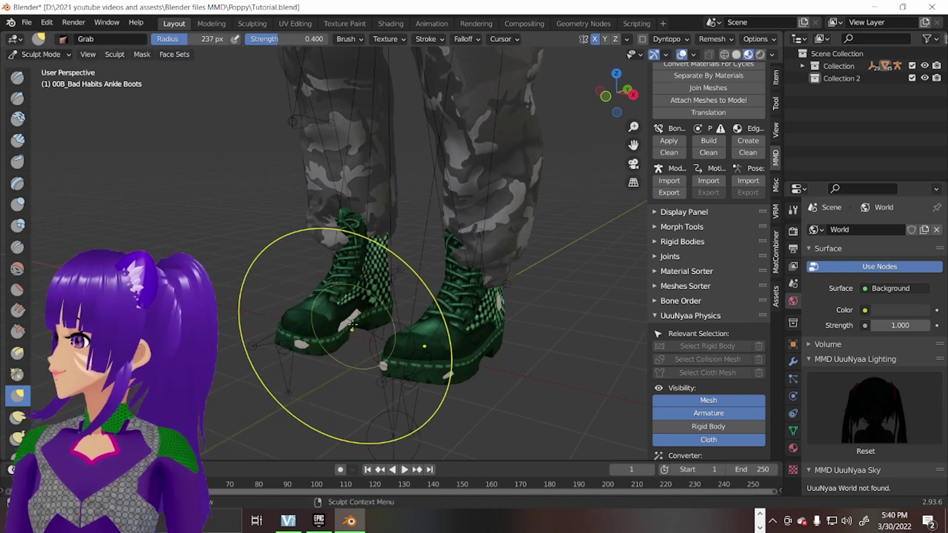
{"action": "middle_click_drag", "start_coordinate": [361, 331], "coordinate": [334, 353]}
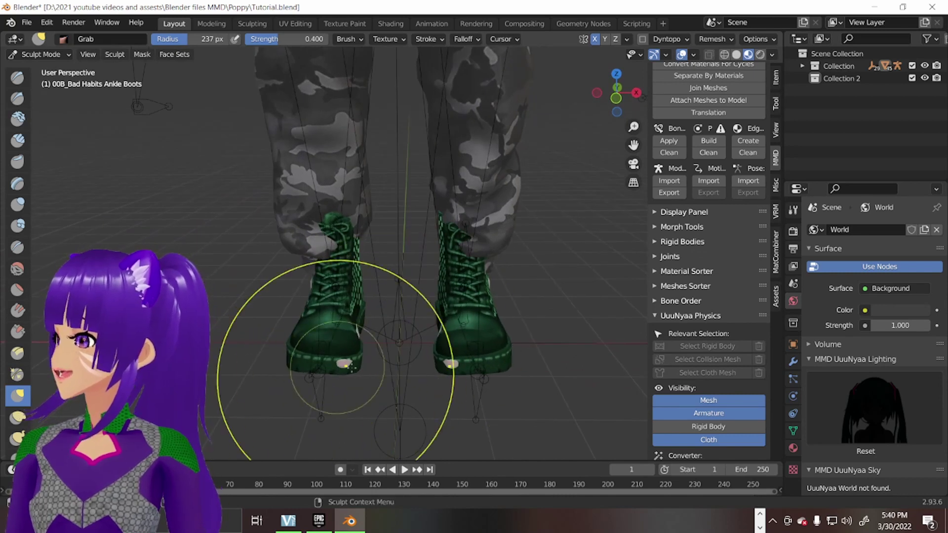
{"action": "middle_click_drag", "start_coordinate": [350, 366], "coordinate": [317, 413]}
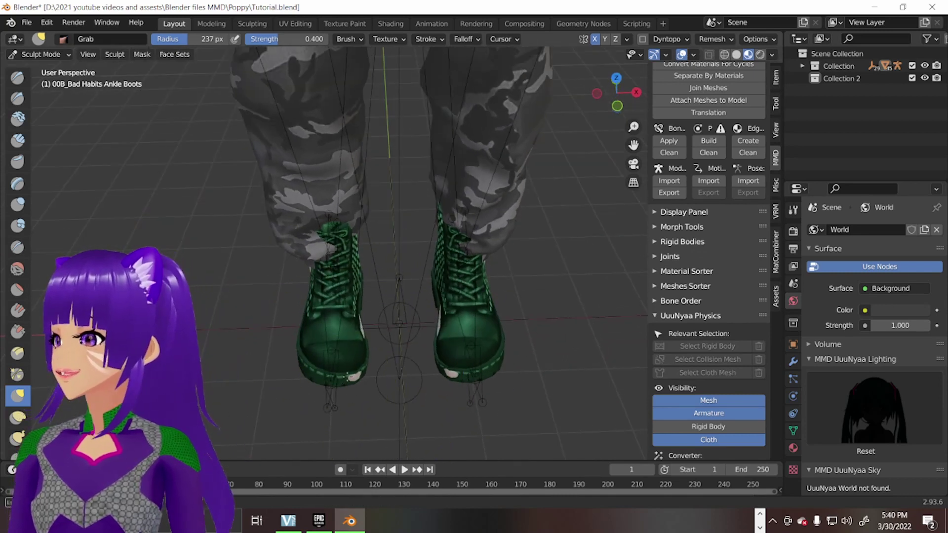
{"action": "mouse_move", "coordinate": [356, 390]}
{"action": "middle_mouse_down"}
{"action": "mouse_move", "coordinate": [359, 332]}
{"action": "mouse_move", "coordinate": [455, 361]}
{"action": "middle_mouse_up"}
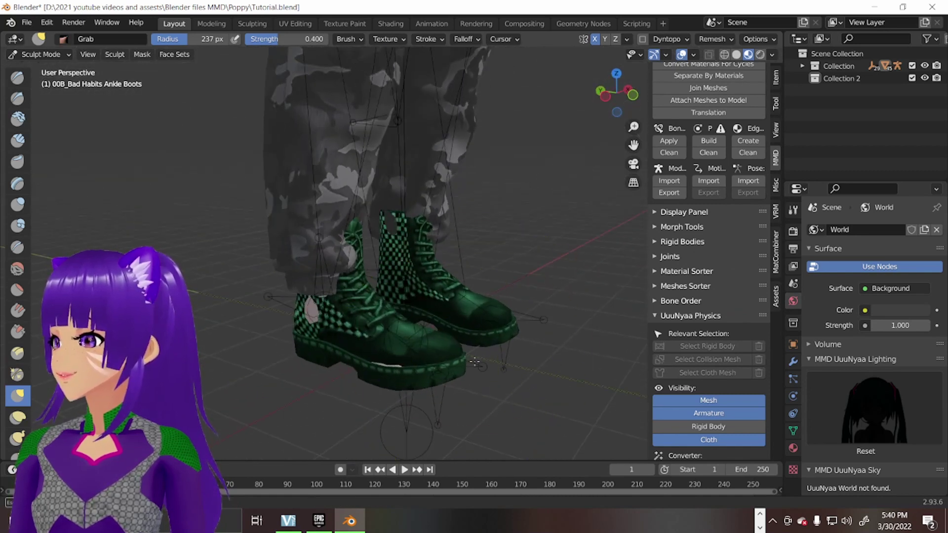
{"action": "middle_click_drag", "start_coordinate": [401, 378], "coordinate": [363, 391]}
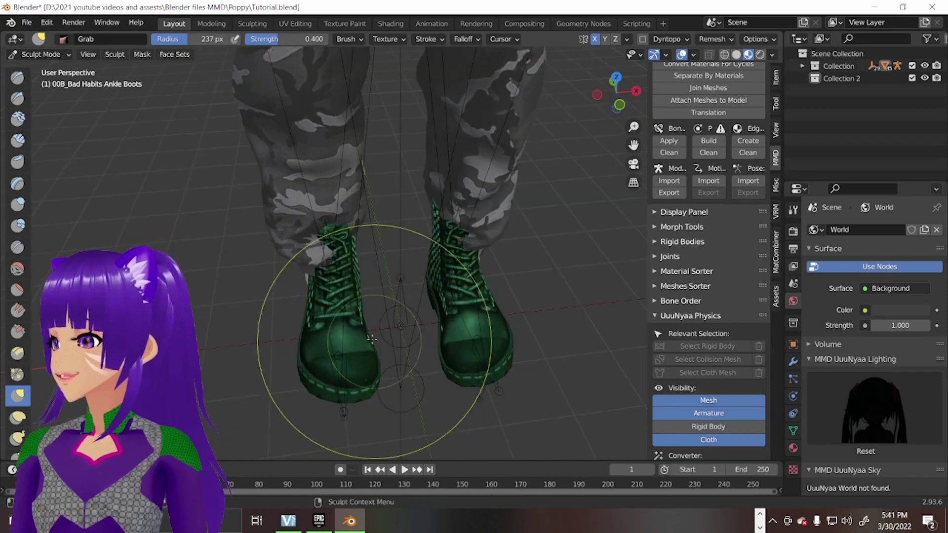
{"action": "middle_click_drag", "start_coordinate": [372, 339], "coordinate": [297, 309]}
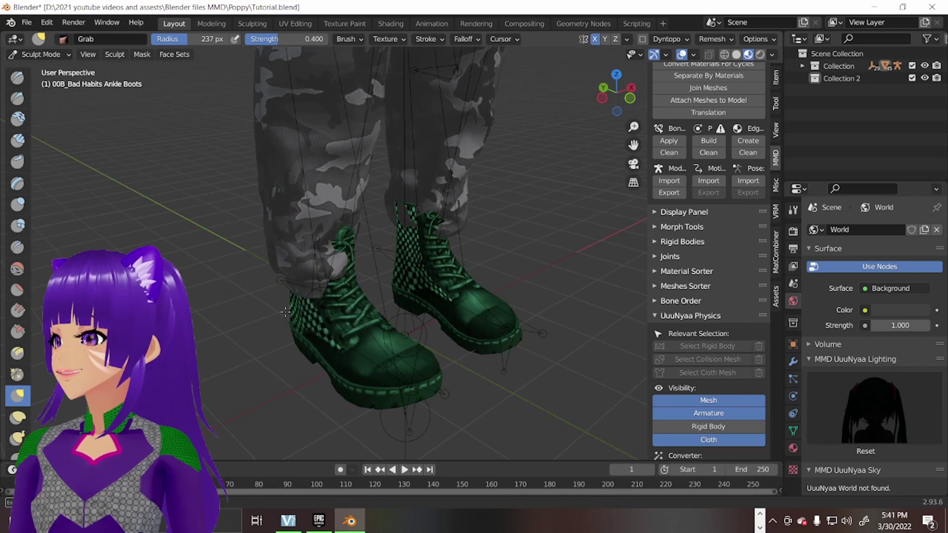
Hide 00C_Mamie Cargo Pants from the expanded Collection in the Outliner.
{"action": "middle_click_drag", "start_coordinate": [286, 312], "coordinate": [523, 268]}
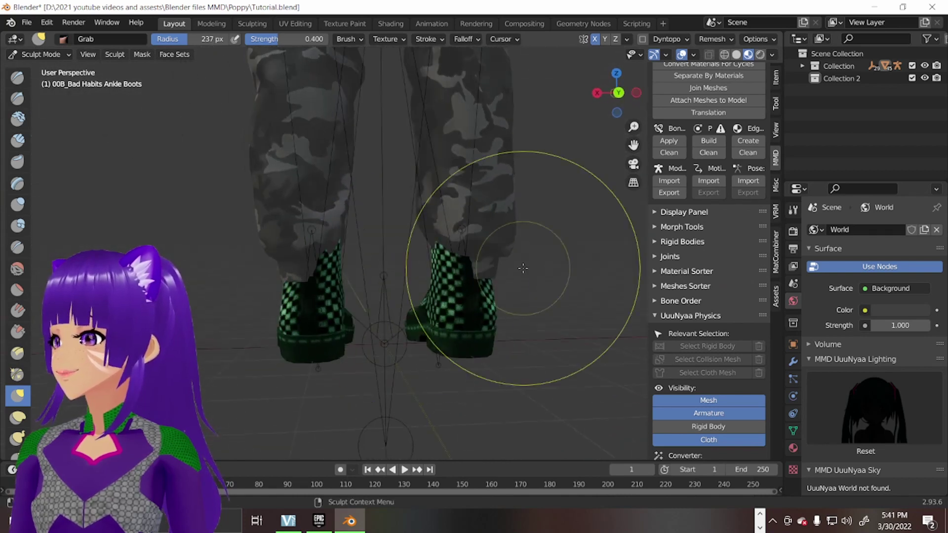
{"action": "left_click", "coordinate": [803, 65]}
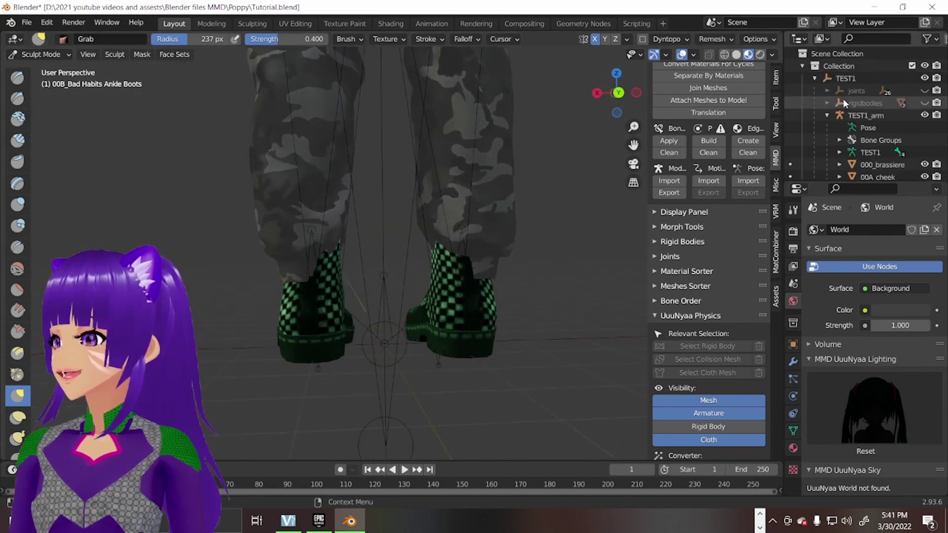
{"action": "scroll", "coordinate": [842, 99], "scroll_direction": "down", "scroll_amount": 2}
{"action": "scroll", "coordinate": [914, 140], "scroll_direction": "down", "scroll_amount": 1}
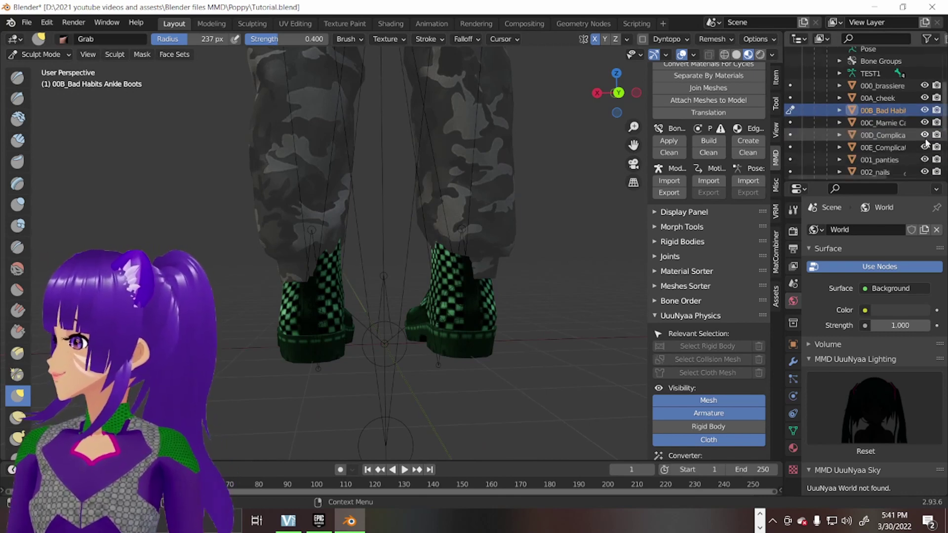
{"action": "left_click", "coordinate": [925, 122]}
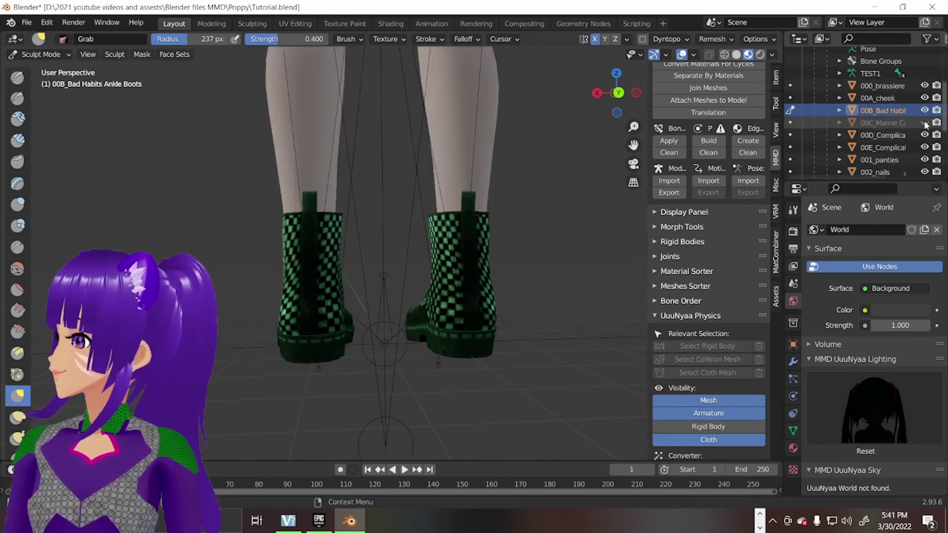
Orbit around the bare legs and boots to inspect them from below, behind and the side.
{"action": "mouse_move", "coordinate": [318, 318]}
{"action": "middle_mouse_down"}
{"action": "mouse_move", "coordinate": [490, 267]}
{"action": "mouse_move", "coordinate": [439, 309]}
{"action": "middle_mouse_up"}
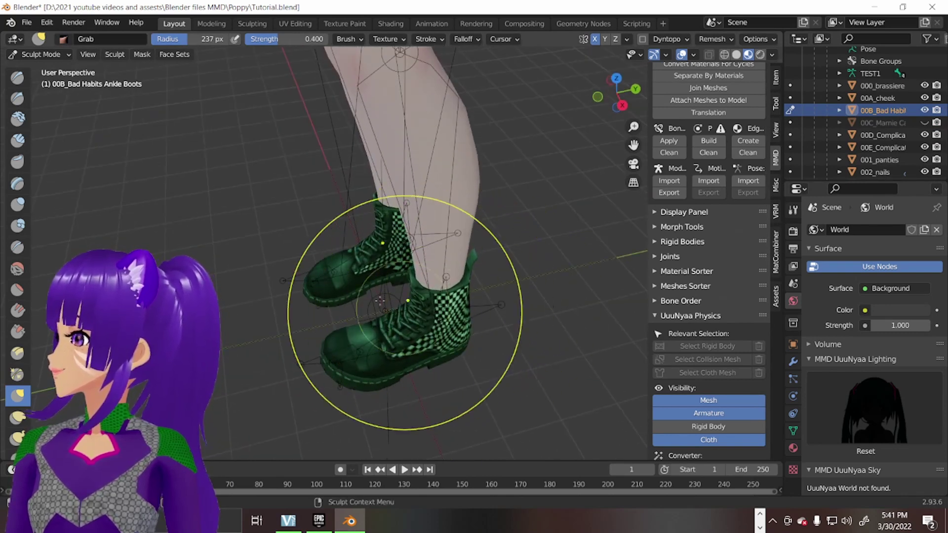
{"action": "mouse_move", "coordinate": [380, 301]}
{"action": "middle_mouse_down"}
{"action": "mouse_move", "coordinate": [415, 296]}
{"action": "mouse_move", "coordinate": [374, 281]}
{"action": "mouse_move", "coordinate": [442, 358]}
{"action": "middle_mouse_up"}
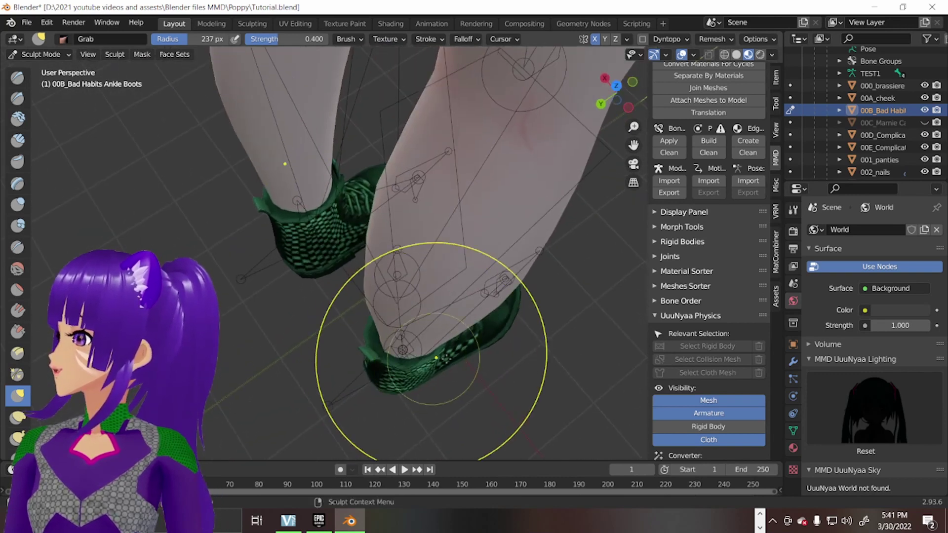
{"action": "middle_click_drag", "start_coordinate": [442, 357], "coordinate": [329, 280]}
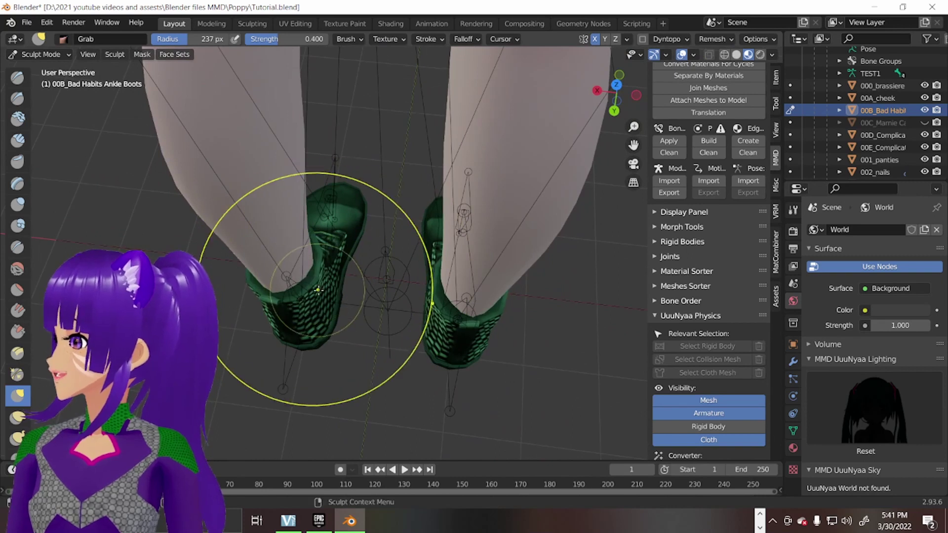
{"action": "mouse_move", "coordinate": [317, 289]}
{"action": "middle_mouse_down"}
{"action": "mouse_move", "coordinate": [349, 326]}
{"action": "mouse_move", "coordinate": [325, 301]}
{"action": "middle_mouse_up"}
{"action": "scroll", "coordinate": [476, 165], "scroll_direction": "up", "scroll_amount": 3}
{"action": "scroll", "coordinate": [476, 164], "scroll_direction": "up", "scroll_amount": 2}
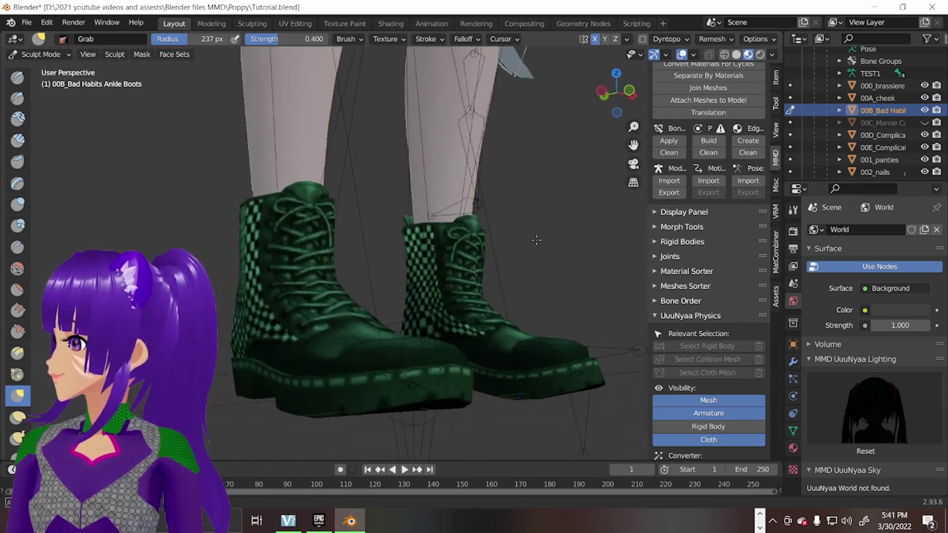
{"action": "scroll", "coordinate": [476, 165], "scroll_direction": "up", "scroll_amount": 2}
{"action": "mouse_move", "coordinate": [445, 222]}
{"action": "middle_mouse_down"}
{"action": "mouse_move", "coordinate": [477, 165]}
{"action": "mouse_move", "coordinate": [201, 334]}
{"action": "middle_mouse_up"}
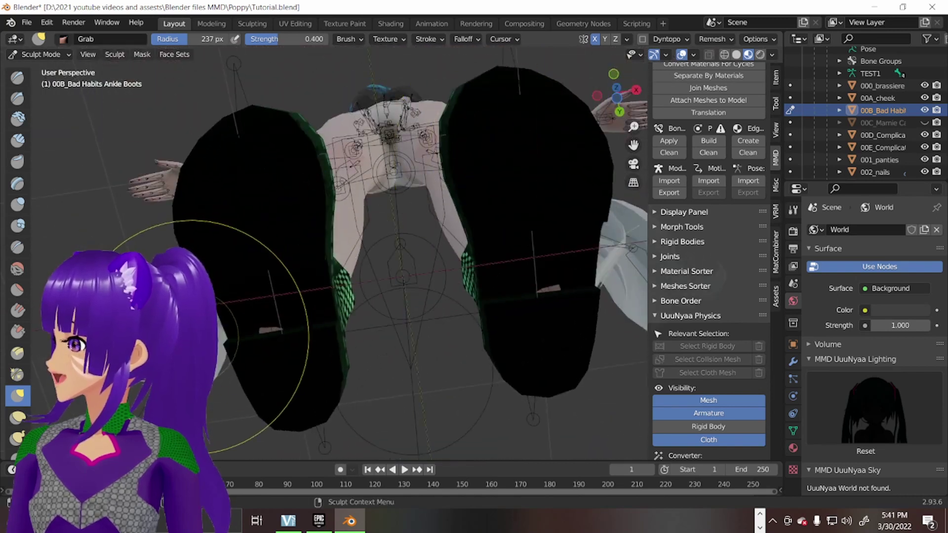
{"action": "mouse_move", "coordinate": [267, 338]}
{"action": "middle_mouse_down"}
{"action": "mouse_move", "coordinate": [266, 407]}
{"action": "mouse_move", "coordinate": [393, 258]}
{"action": "middle_mouse_up"}
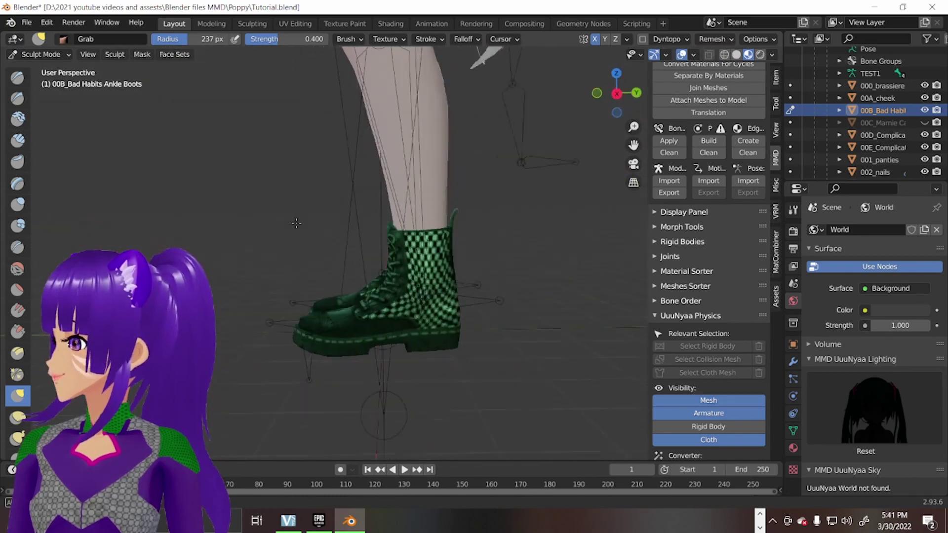
{"action": "mouse_move", "coordinate": [295, 223]}
{"action": "middle_mouse_down"}
{"action": "mouse_move", "coordinate": [460, 267]}
{"action": "mouse_move", "coordinate": [636, 152]}
{"action": "middle_mouse_up"}
{"action": "left_click_drag", "start_coordinate": [637, 145], "coordinate": [402, 266]}
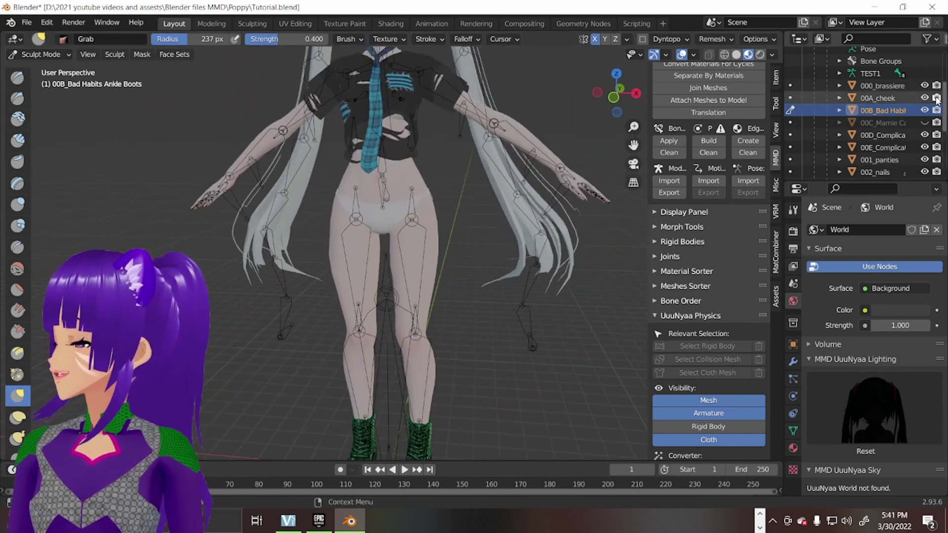
Unhide the cargo pants and make them the sculpt target with Alt+Q.
{"action": "left_click", "coordinate": [925, 123]}
{"action": "middle_click_drag", "start_coordinate": [524, 251], "coordinate": [495, 254]}
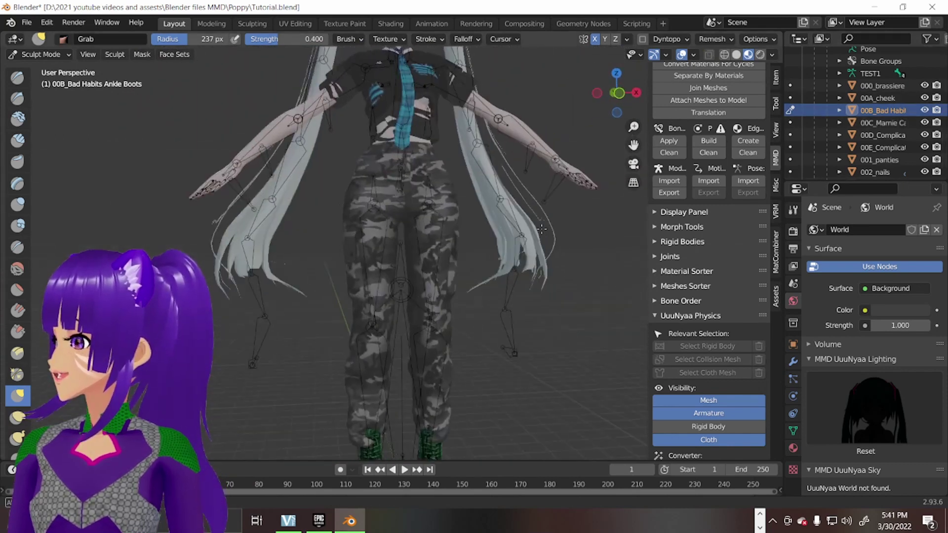
{"action": "scroll", "coordinate": [495, 254], "scroll_direction": "down", "scroll_amount": 2}
{"action": "scroll", "coordinate": [348, 228], "scroll_direction": "up", "scroll_amount": 2}
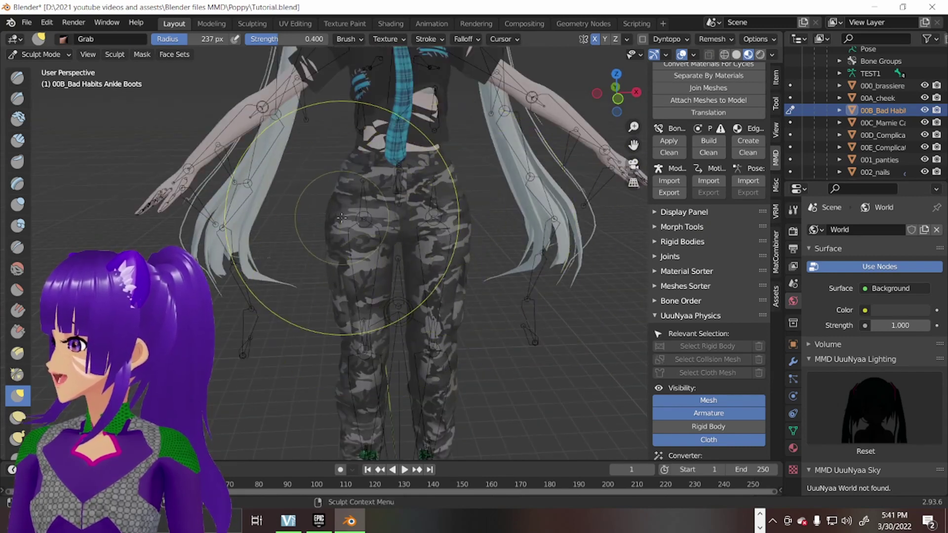
{"action": "scroll", "coordinate": [340, 217], "scroll_direction": "up", "scroll_amount": 2}
{"action": "scroll", "coordinate": [341, 217], "scroll_direction": "up", "scroll_amount": 2}
{"action": "scroll", "coordinate": [338, 210], "scroll_direction": "up", "scroll_amount": 2}
{"action": "mouse_move", "coordinate": [338, 211]}
{"action": "middle_mouse_down"}
{"action": "mouse_move", "coordinate": [322, 179]}
{"action": "mouse_move", "coordinate": [385, 185]}
{"action": "middle_mouse_up"}
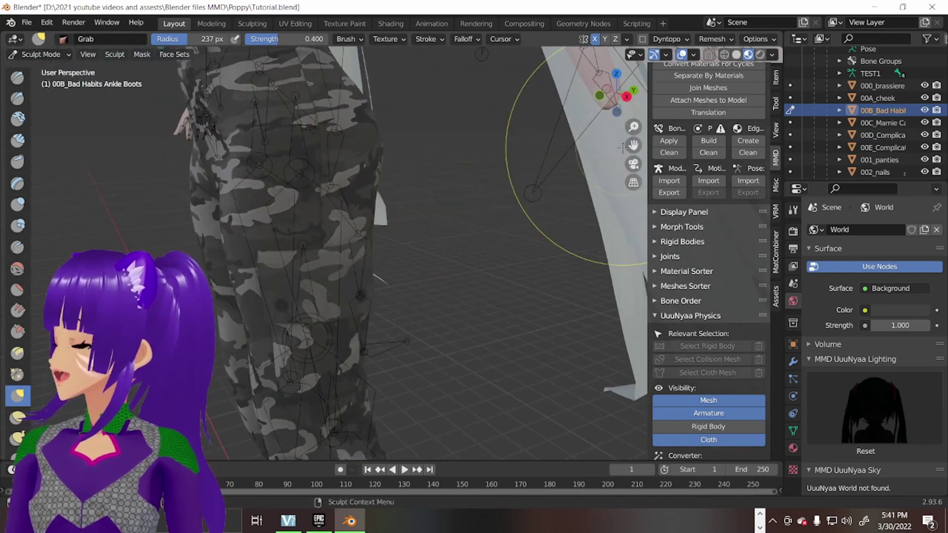
{"action": "scroll", "coordinate": [578, 169], "scroll_direction": "down", "scroll_amount": 3}
{"action": "mouse_move", "coordinate": [578, 169]}
{"action": "middle_mouse_down"}
{"action": "mouse_move", "coordinate": [300, 191]}
{"action": "mouse_move", "coordinate": [513, 240]}
{"action": "mouse_move", "coordinate": [518, 259]}
{"action": "mouse_move", "coordinate": [353, 294]}
{"action": "middle_mouse_up"}
{"action": "scroll", "coordinate": [300, 190], "scroll_direction": "down", "scroll_amount": 2}
{"action": "key", "text": "alt+q"}
{"action": "scroll", "coordinate": [521, 290], "scroll_direction": "up", "scroll_amount": 5}
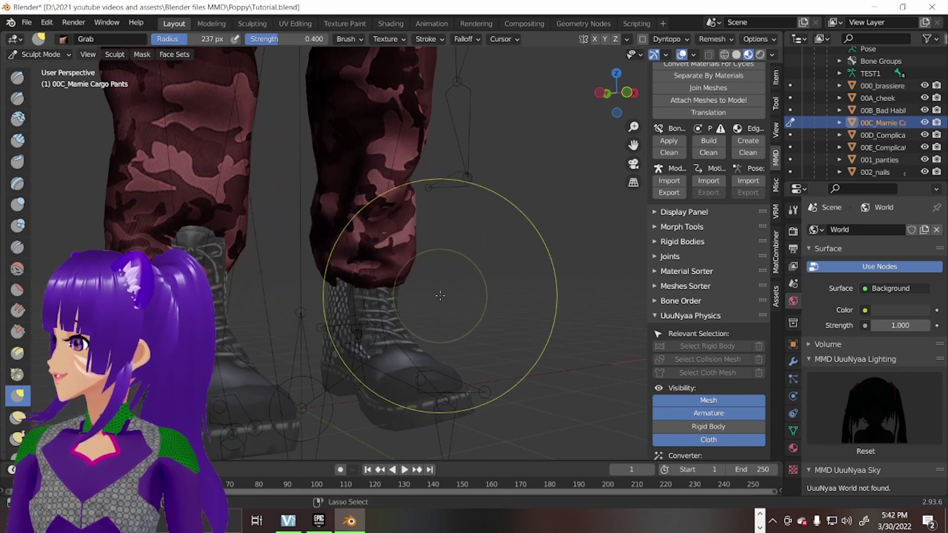
Return to sculpting the cargo pants with X symmetry enabled.
{"action": "middle_click_drag", "start_coordinate": [423, 317], "coordinate": [371, 328]}
{"action": "key", "text": "ctrl+Tab"}
{"action": "middle_click_drag", "start_coordinate": [420, 300], "coordinate": [272, 283]}
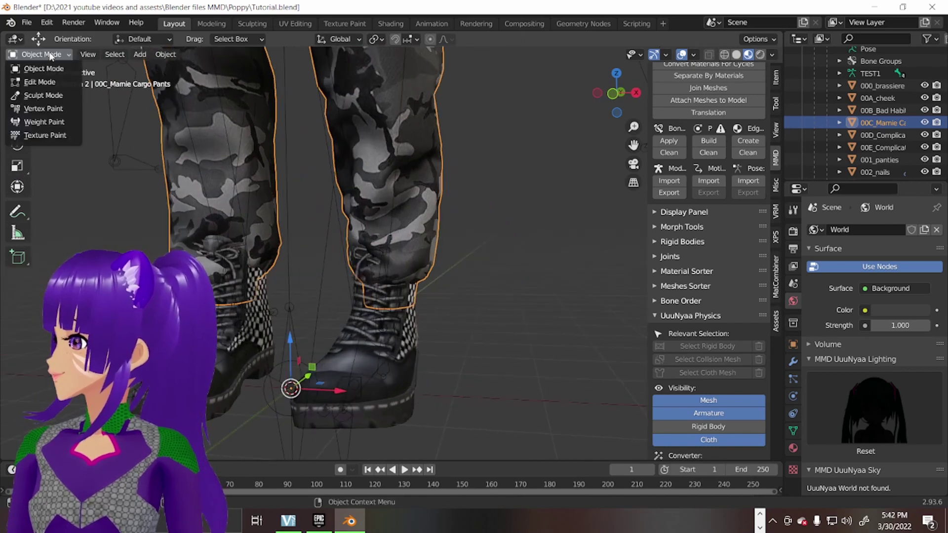
{"action": "left_click", "coordinate": [63, 97]}
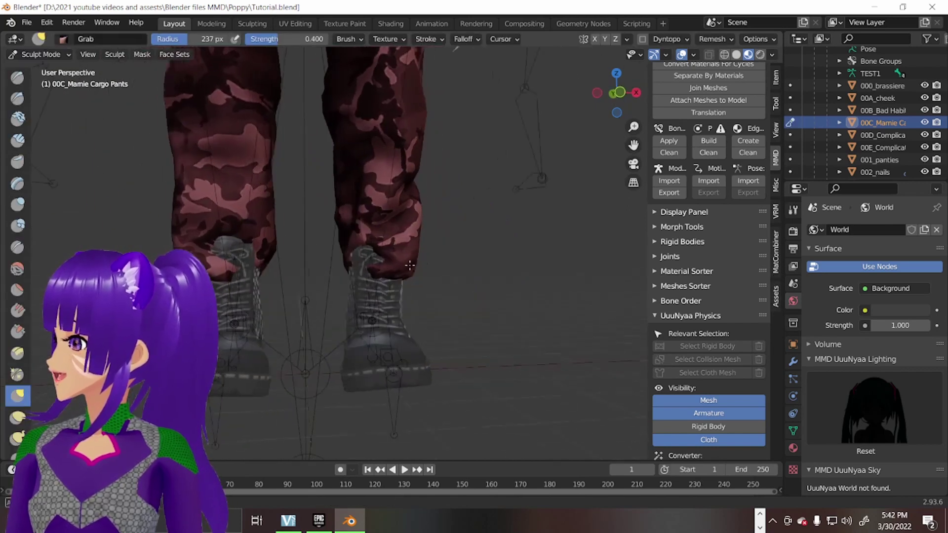
{"action": "mouse_move", "coordinate": [509, 244]}
{"action": "middle_mouse_down"}
{"action": "mouse_move", "coordinate": [308, 289]}
{"action": "mouse_move", "coordinate": [403, 280]}
{"action": "mouse_move", "coordinate": [376, 280]}
{"action": "middle_mouse_up"}
{"action": "scroll", "coordinate": [376, 280], "scroll_direction": "up", "scroll_amount": 3}
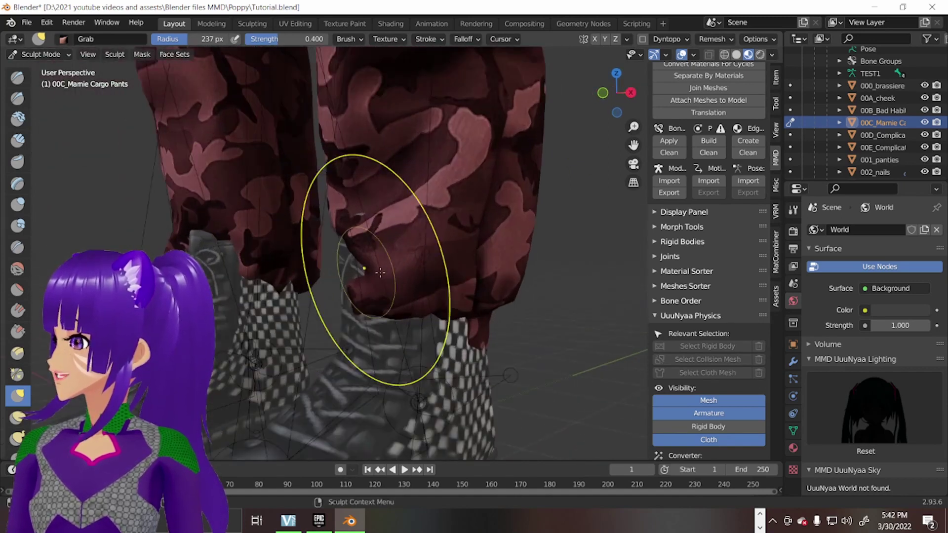
{"action": "scroll", "coordinate": [377, 280], "scroll_direction": "up", "scroll_amount": 2}
{"action": "mouse_move", "coordinate": [266, 269]}
{"action": "middle_mouse_down"}
{"action": "mouse_move", "coordinate": [435, 190]}
{"action": "mouse_move", "coordinate": [399, 253]}
{"action": "middle_mouse_up"}
{"action": "scroll", "coordinate": [434, 191], "scroll_direction": "down", "scroll_amount": 2}
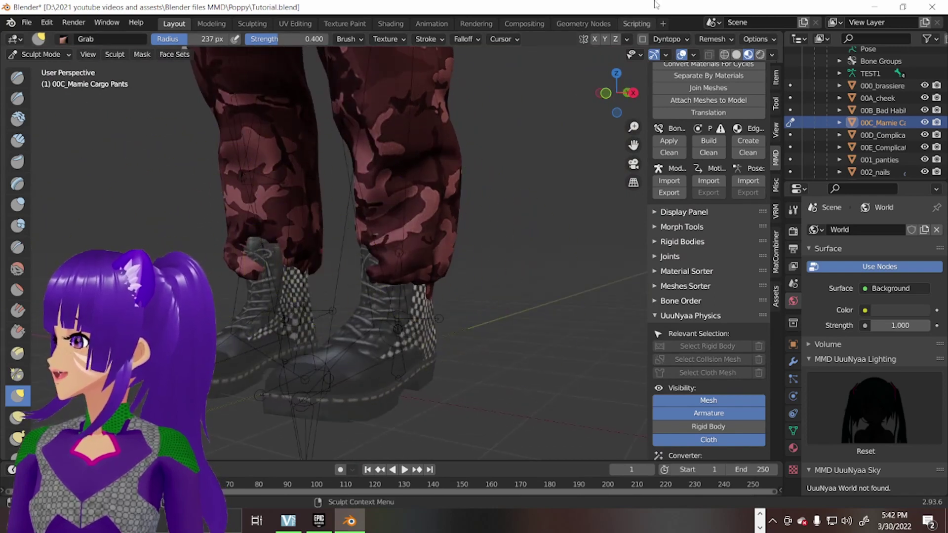
{"action": "left_click", "coordinate": [594, 39]}
Grab-sculpt the pant cuffs down over the boot tops, checking from several angles.
{"action": "middle_click_drag", "start_coordinate": [416, 244], "coordinate": [375, 267]}
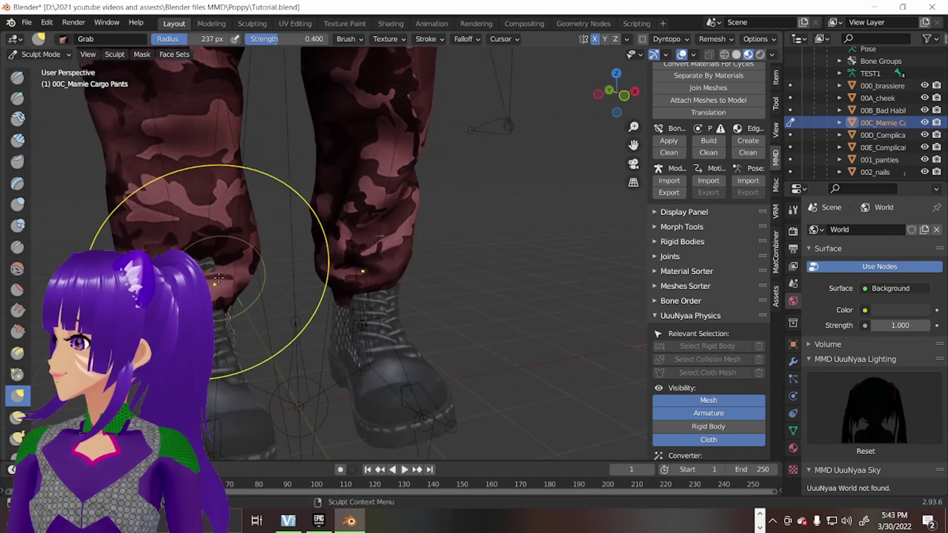
{"action": "middle_click_drag", "start_coordinate": [287, 284], "coordinate": [371, 298]}
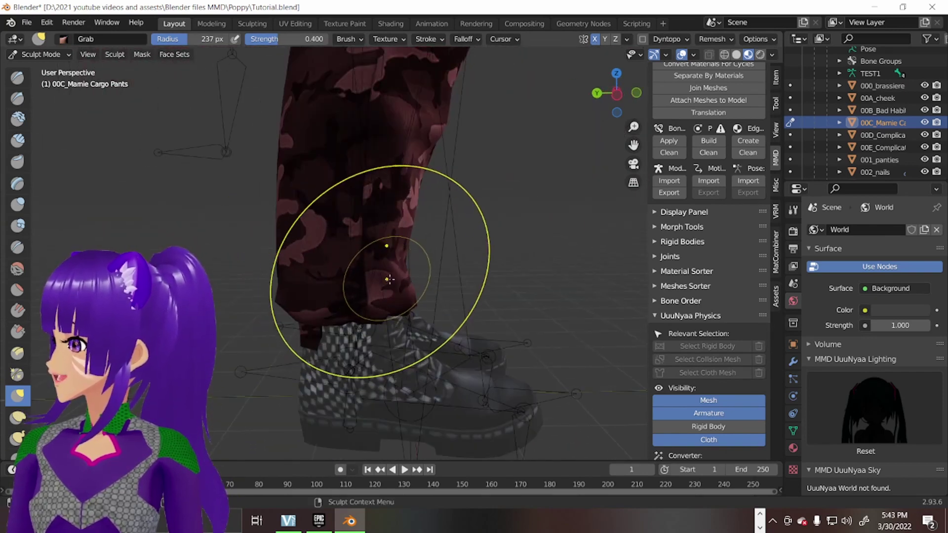
{"action": "middle_click_drag", "start_coordinate": [361, 311], "coordinate": [380, 304]}
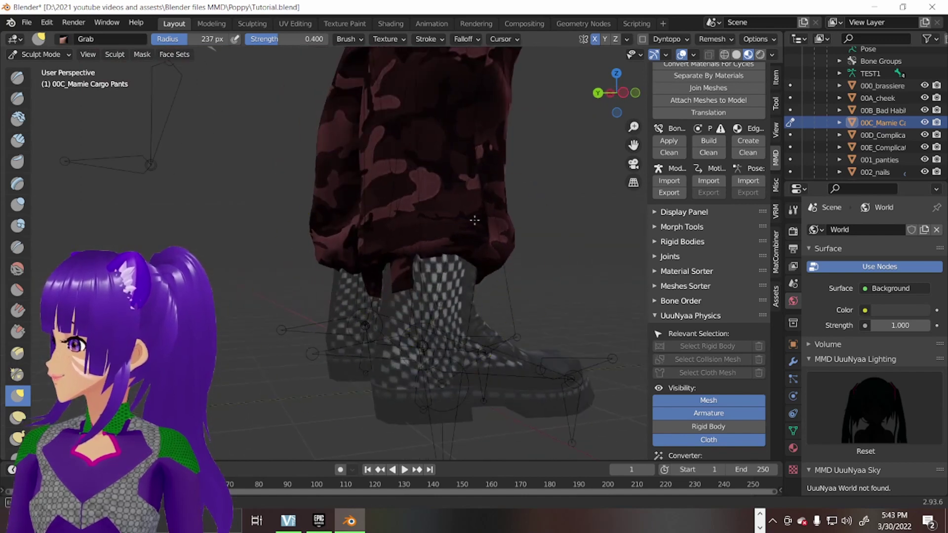
{"action": "middle_click_drag", "start_coordinate": [481, 276], "coordinate": [241, 302]}
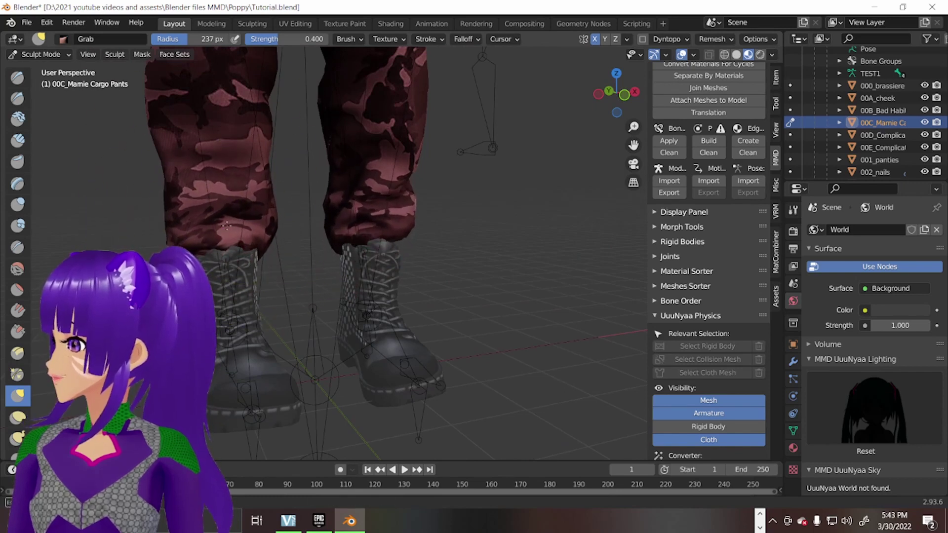
{"action": "mouse_move", "coordinate": [211, 236]}
{"action": "middle_mouse_down"}
{"action": "mouse_move", "coordinate": [312, 249]}
{"action": "mouse_move", "coordinate": [289, 261]}
{"action": "mouse_move", "coordinate": [387, 265]}
{"action": "middle_mouse_up"}
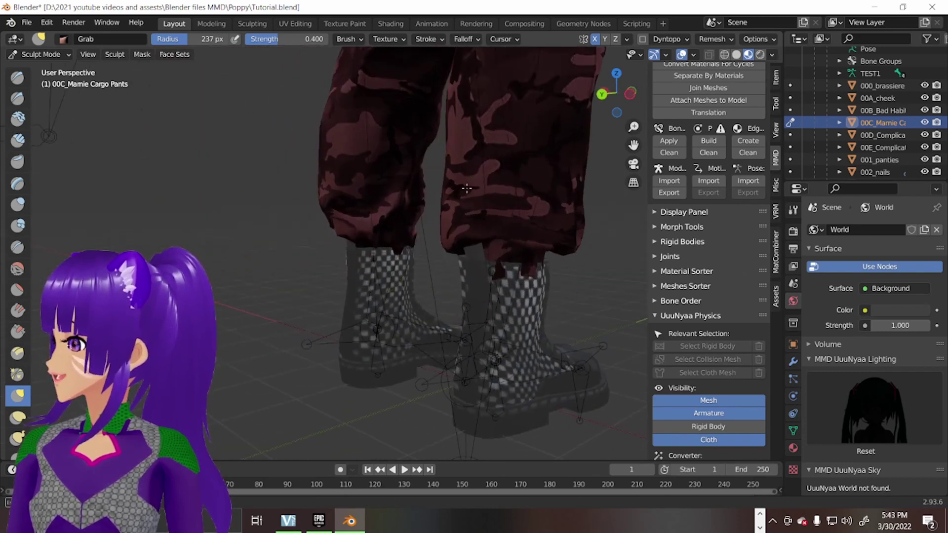
{"action": "scroll", "coordinate": [445, 272], "scroll_direction": "up", "scroll_amount": 2}
{"action": "scroll", "coordinate": [441, 267], "scroll_direction": "up", "scroll_amount": 2}
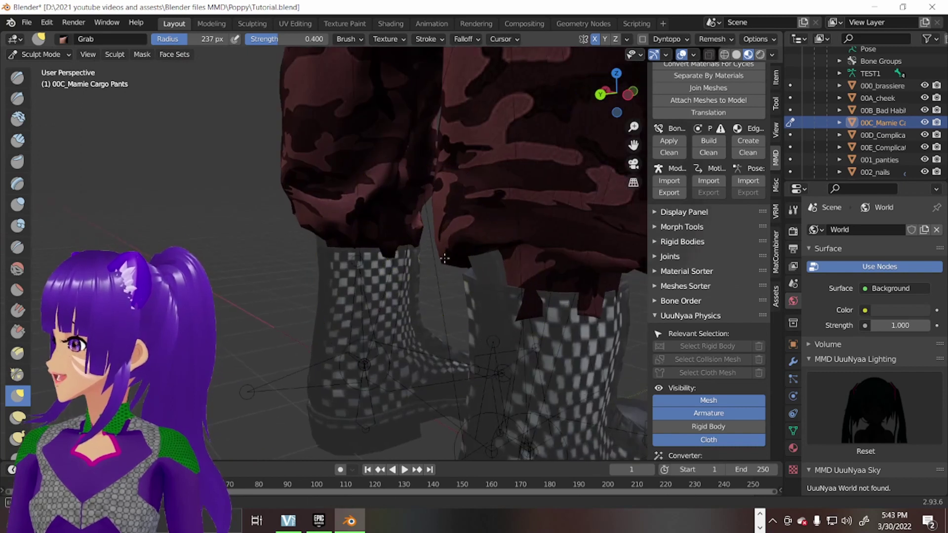
{"action": "mouse_move", "coordinate": [442, 219]}
{"action": "middle_mouse_down"}
{"action": "mouse_move", "coordinate": [433, 286]}
{"action": "mouse_move", "coordinate": [319, 266]}
{"action": "middle_mouse_up"}
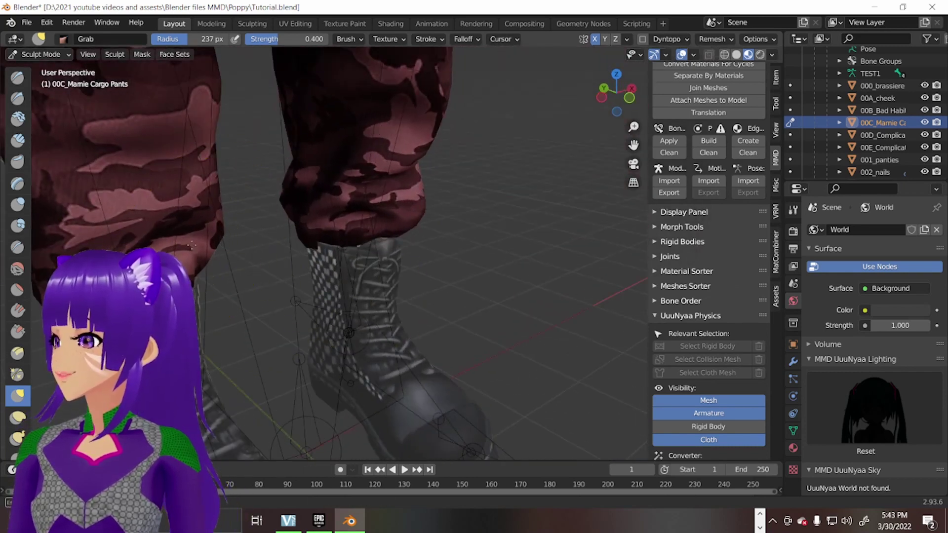
{"action": "middle_click_drag", "start_coordinate": [192, 244], "coordinate": [303, 250]}
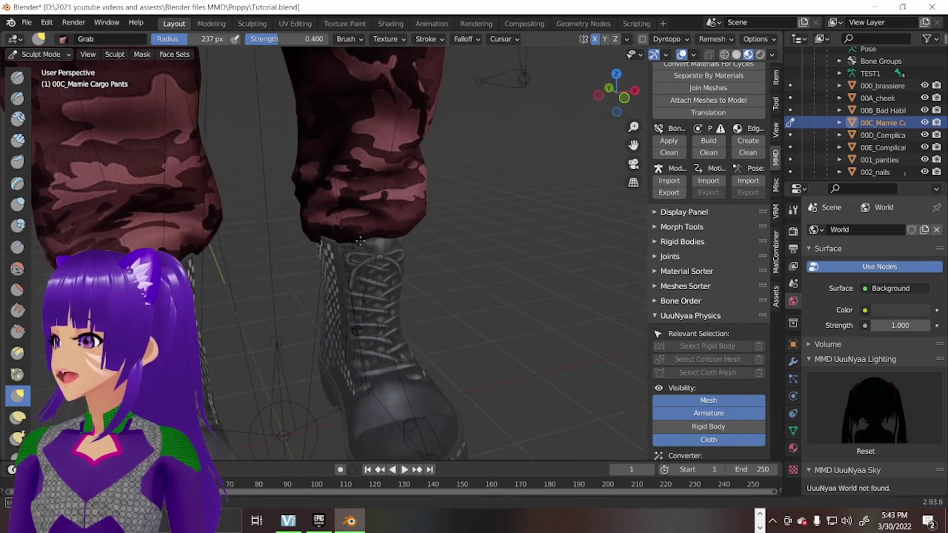
Refine both cuffs from the front to remove the remaining boot clipping.
{"action": "middle_click_drag", "start_coordinate": [361, 241], "coordinate": [448, 230]}
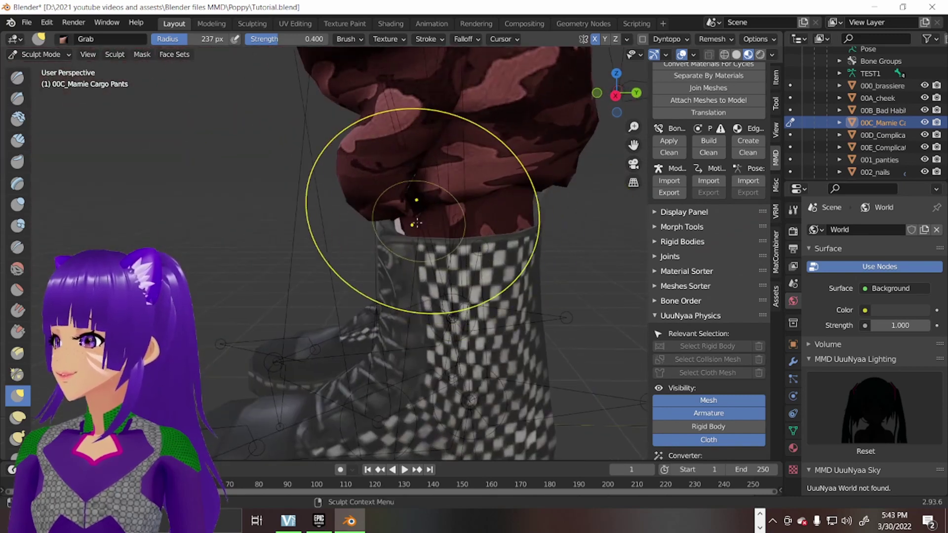
{"action": "mouse_move", "coordinate": [457, 264]}
{"action": "middle_mouse_down"}
{"action": "mouse_move", "coordinate": [360, 275]}
{"action": "mouse_move", "coordinate": [296, 360]}
{"action": "mouse_move", "coordinate": [438, 280]}
{"action": "mouse_move", "coordinate": [185, 267]}
{"action": "middle_mouse_up"}
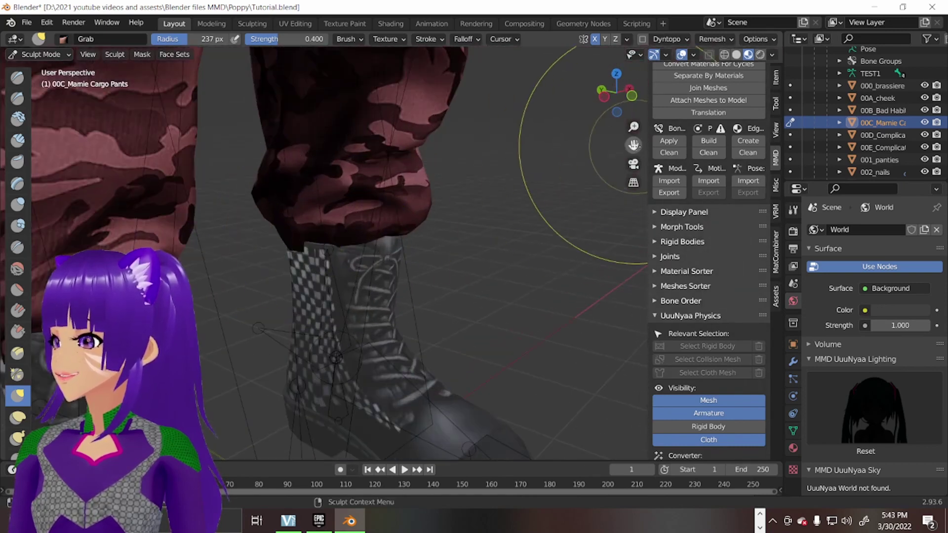
{"action": "mouse_move", "coordinate": [630, 154]}
{"action": "middle_mouse_down"}
{"action": "mouse_move", "coordinate": [392, 254]}
{"action": "mouse_move", "coordinate": [406, 213]}
{"action": "middle_mouse_up"}
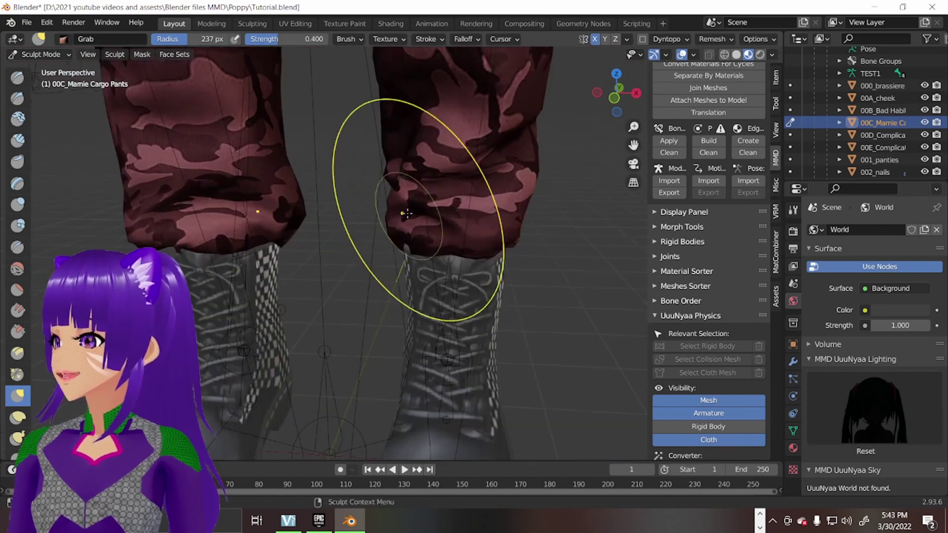
{"action": "middle_click_drag", "start_coordinate": [281, 179], "coordinate": [529, 275]}
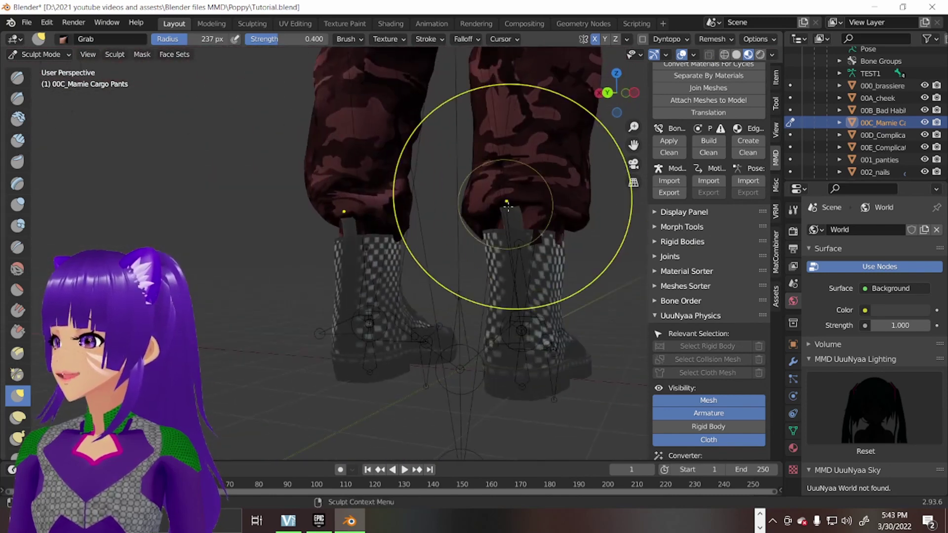
{"action": "scroll", "coordinate": [541, 225], "scroll_direction": "up", "scroll_amount": 3}
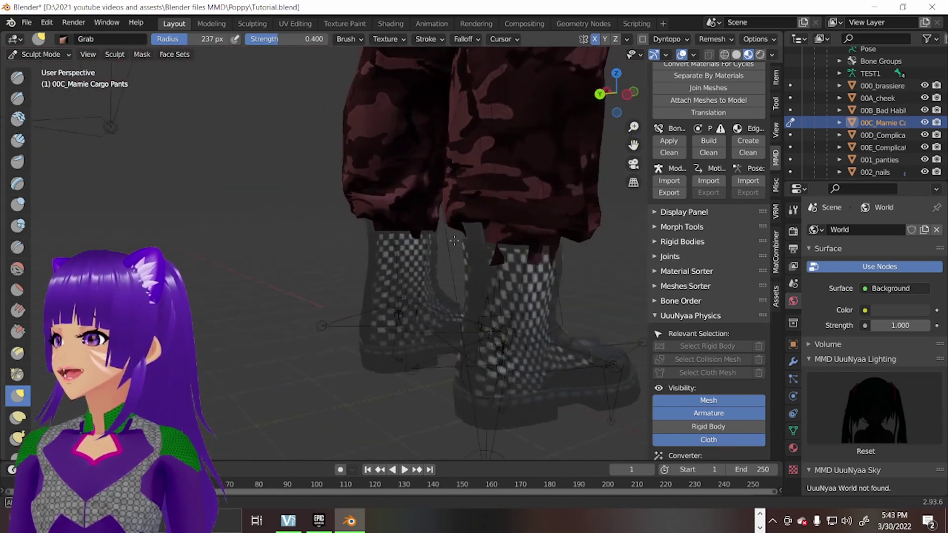
{"action": "middle_click_drag", "start_coordinate": [541, 226], "coordinate": [355, 279]}
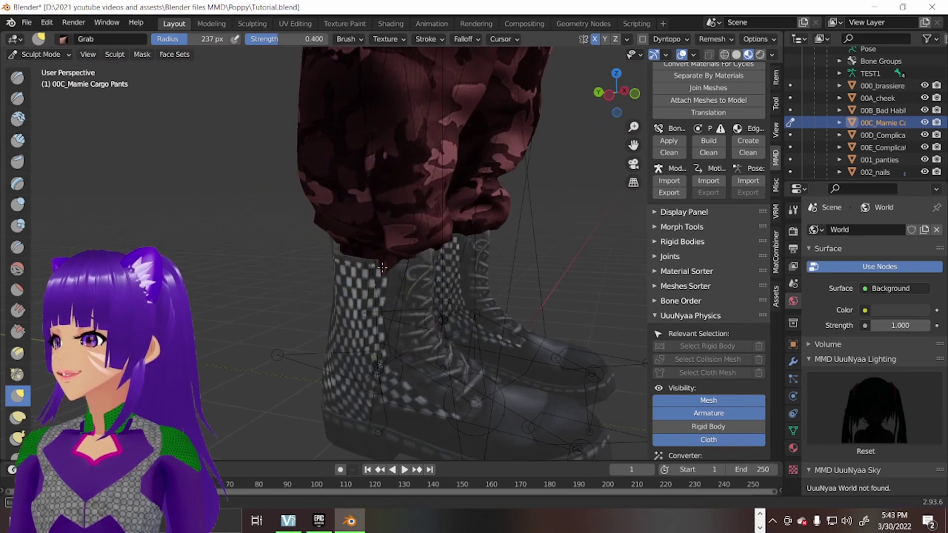
{"action": "middle_click_drag", "start_coordinate": [383, 256], "coordinate": [286, 261]}
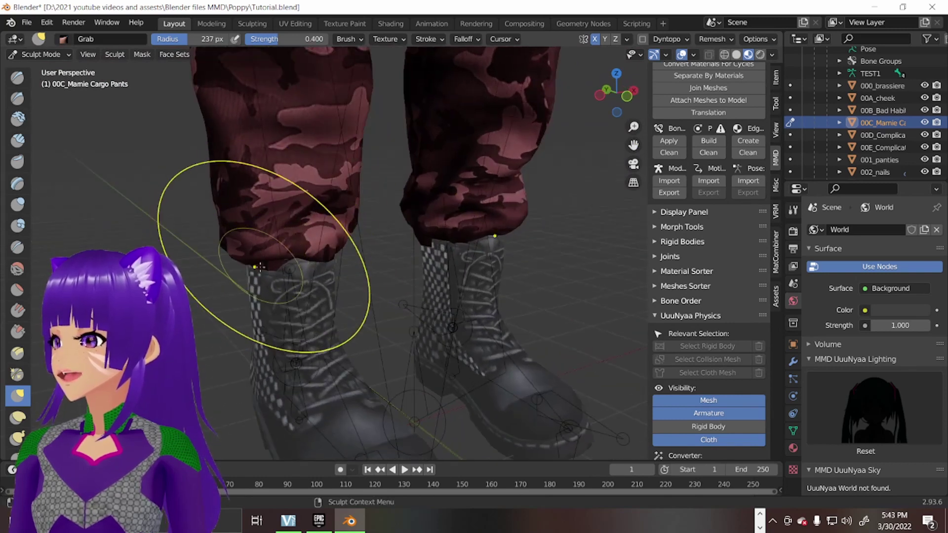
{"action": "mouse_move", "coordinate": [344, 267]}
{"action": "middle_mouse_down"}
{"action": "mouse_move", "coordinate": [450, 232]}
{"action": "mouse_move", "coordinate": [319, 349]}
{"action": "mouse_move", "coordinate": [265, 342]}
{"action": "middle_mouse_up"}
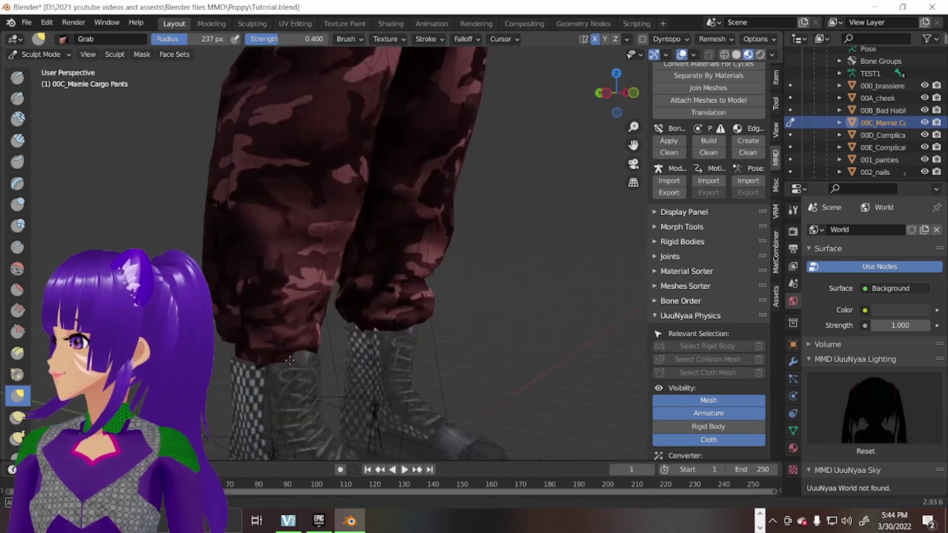
{"action": "scroll", "coordinate": [338, 324], "scroll_direction": "up", "scroll_amount": 2}
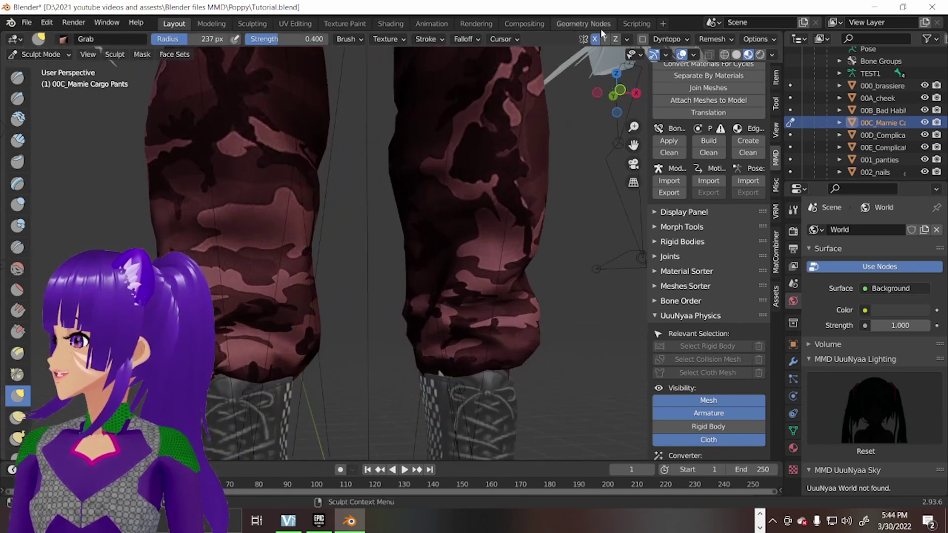
Shrink the Grab brush to 118 px and refine both pant cuffs around the boots.
{"action": "key", "text": "f"}
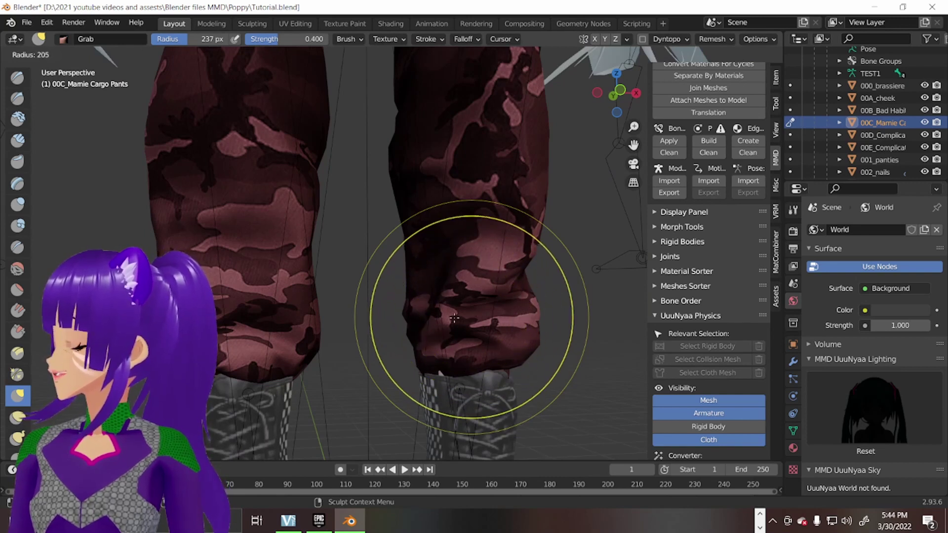
{"action": "left_click", "coordinate": [409, 429]}
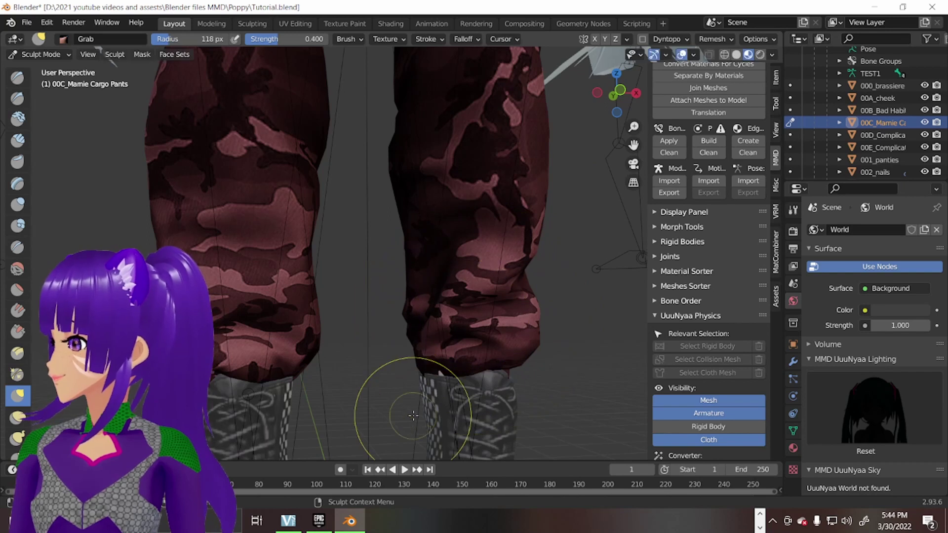
{"action": "scroll", "coordinate": [378, 297], "scroll_direction": "down", "scroll_amount": 2}
{"action": "middle_click_drag", "start_coordinate": [333, 259], "coordinate": [377, 298]}
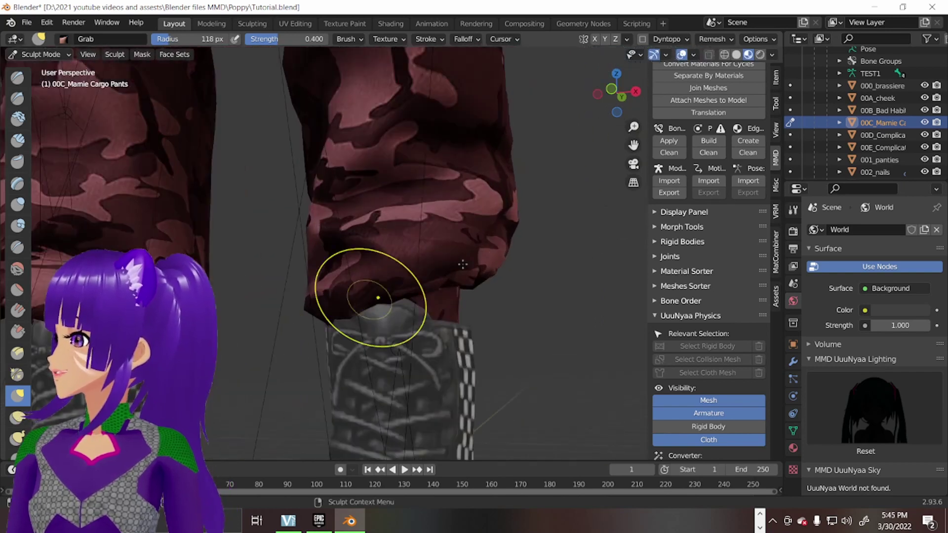
{"action": "middle_click_drag", "start_coordinate": [611, 152], "coordinate": [229, 351]}
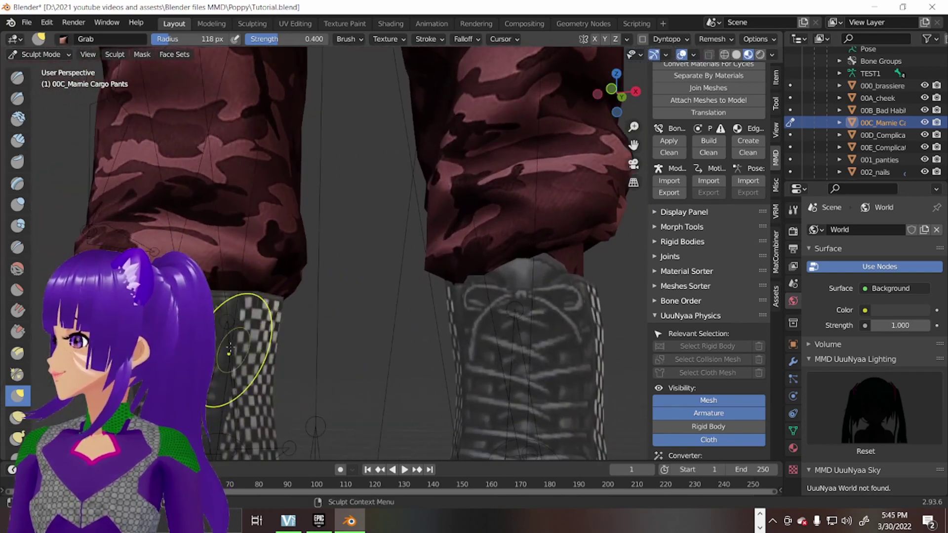
{"action": "scroll", "coordinate": [256, 296], "scroll_direction": "down", "scroll_amount": 2}
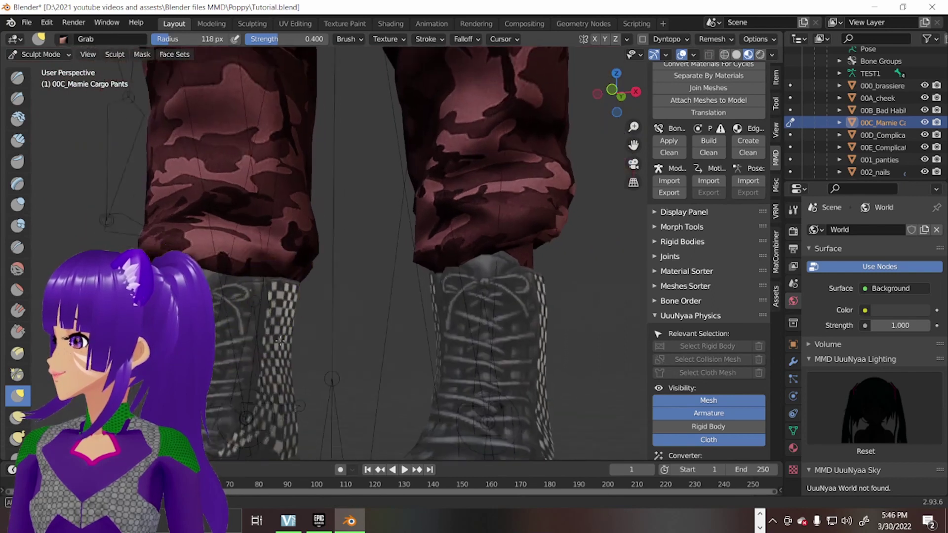
{"action": "middle_click_drag", "start_coordinate": [255, 296], "coordinate": [318, 403]}
{"action": "scroll", "coordinate": [318, 402], "scroll_direction": "down", "scroll_amount": 1}
{"action": "left_click", "coordinate": [40, 54]}
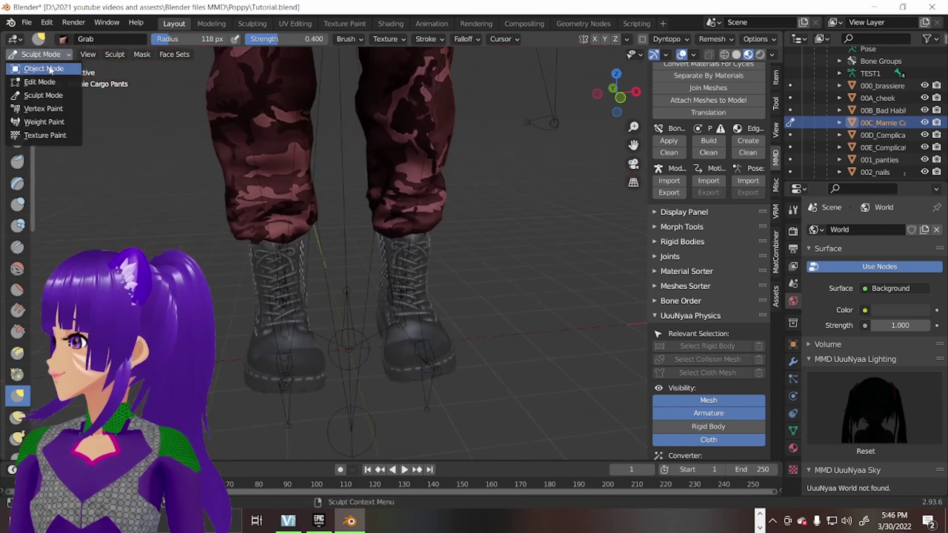
Return to Object Mode, inspect the outfit, and merge clothing and body with Join Meshes.
{"action": "left_click", "coordinate": [50, 69]}
{"action": "scroll", "coordinate": [238, 318], "scroll_direction": "down", "scroll_amount": 2}
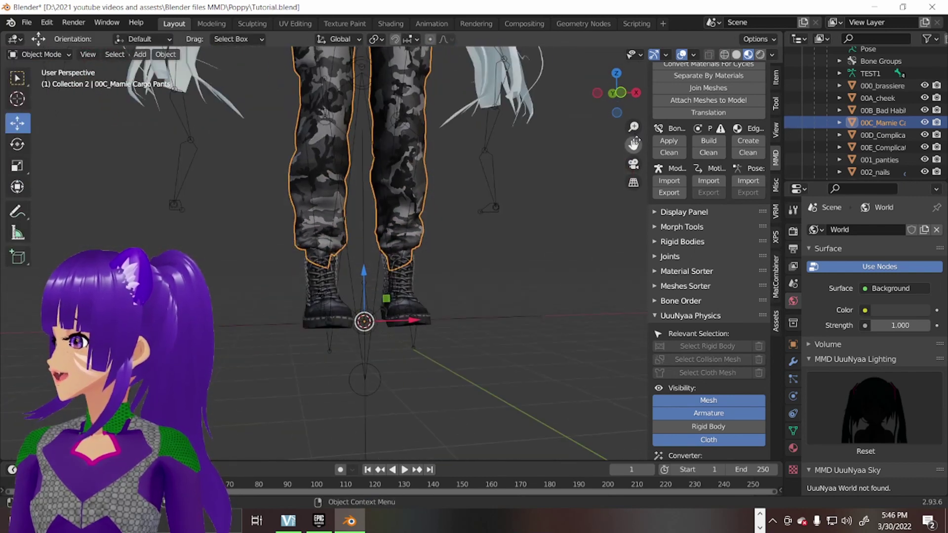
{"action": "left_click_drag", "start_coordinate": [633, 144], "coordinate": [514, 180]}
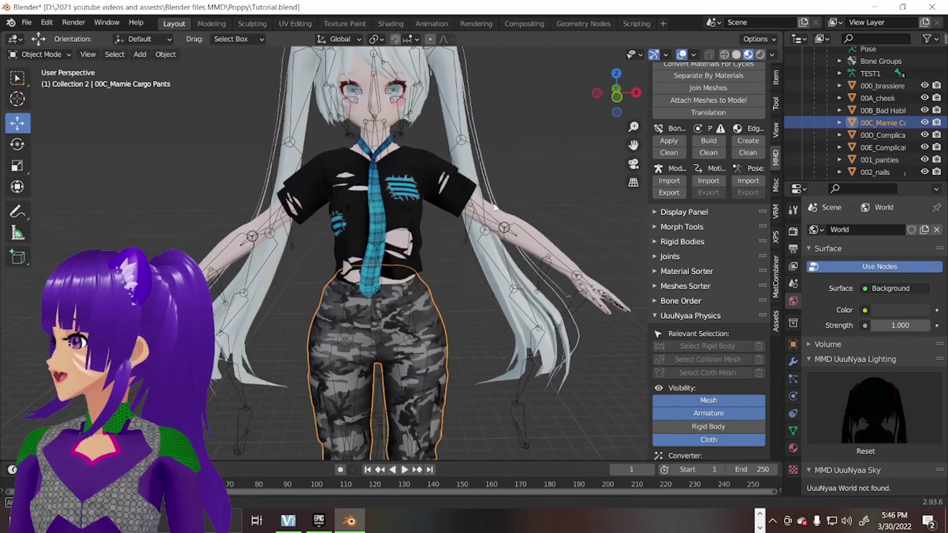
{"action": "middle_click_drag", "start_coordinate": [494, 207], "coordinate": [515, 197]}
{"action": "scroll", "coordinate": [705, 222], "scroll_direction": "up", "scroll_amount": 2}
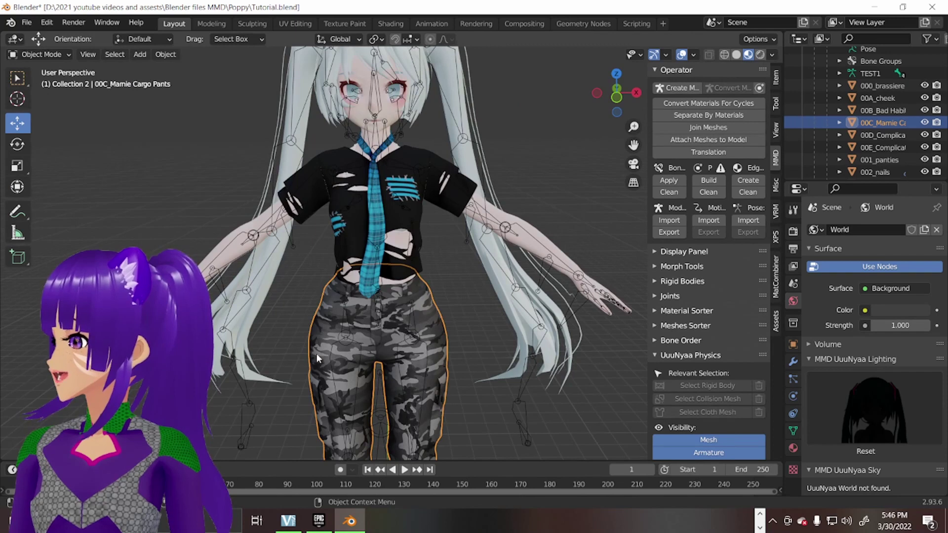
{"action": "middle_click_drag", "start_coordinate": [317, 358], "coordinate": [469, 208]}
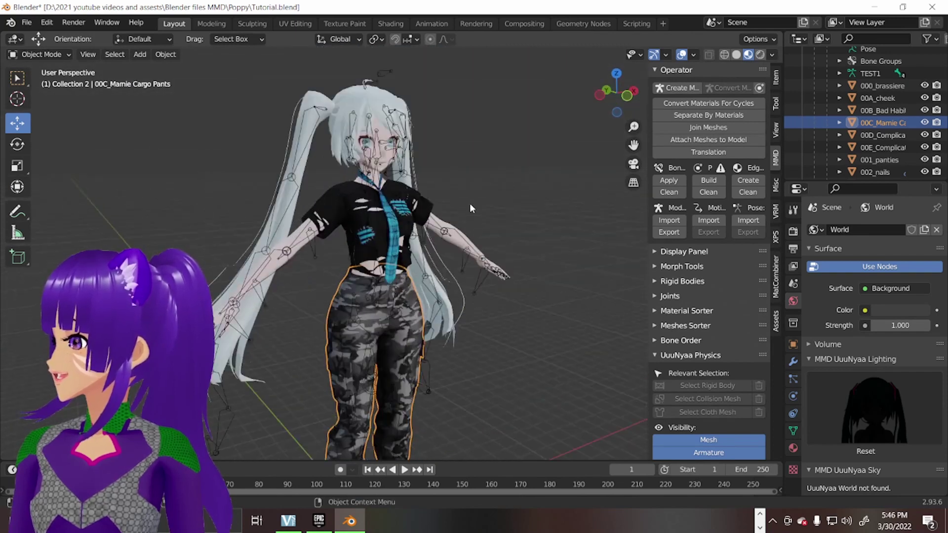
{"action": "mouse_move", "coordinate": [470, 203]}
{"action": "middle_mouse_down"}
{"action": "mouse_move", "coordinate": [333, 267]}
{"action": "mouse_move", "coordinate": [444, 251]}
{"action": "mouse_move", "coordinate": [376, 267]}
{"action": "mouse_move", "coordinate": [428, 264]}
{"action": "middle_mouse_up"}
{"action": "scroll", "coordinate": [444, 252], "scroll_direction": "up", "scroll_amount": 3}
{"action": "scroll", "coordinate": [388, 273], "scroll_direction": "down", "scroll_amount": 3}
{"action": "scroll", "coordinate": [428, 265], "scroll_direction": "up", "scroll_amount": 2}
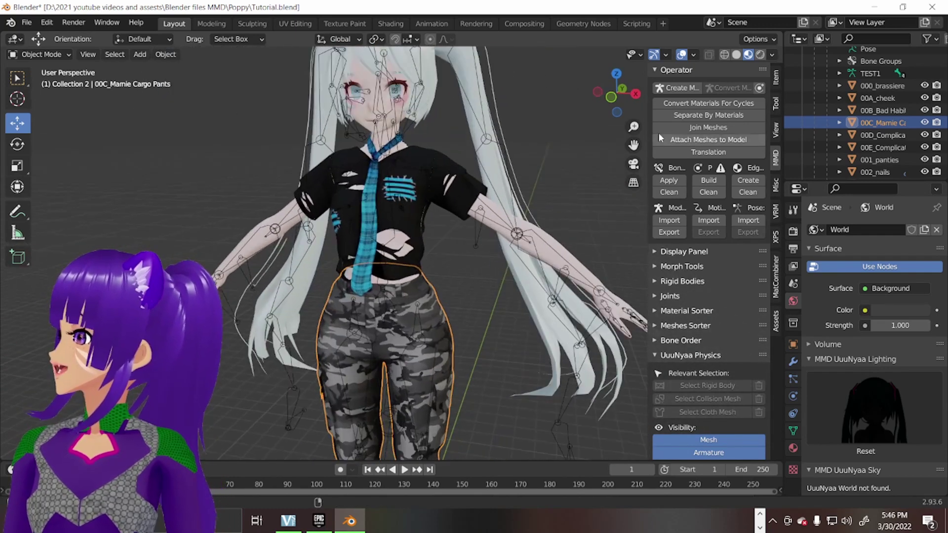
{"action": "scroll", "coordinate": [427, 264], "scroll_direction": "down", "scroll_amount": 2}
{"action": "scroll", "coordinate": [427, 264], "scroll_direction": "up", "scroll_amount": 2}
{"action": "scroll", "coordinate": [428, 264], "scroll_direction": "down", "scroll_amount": 2}
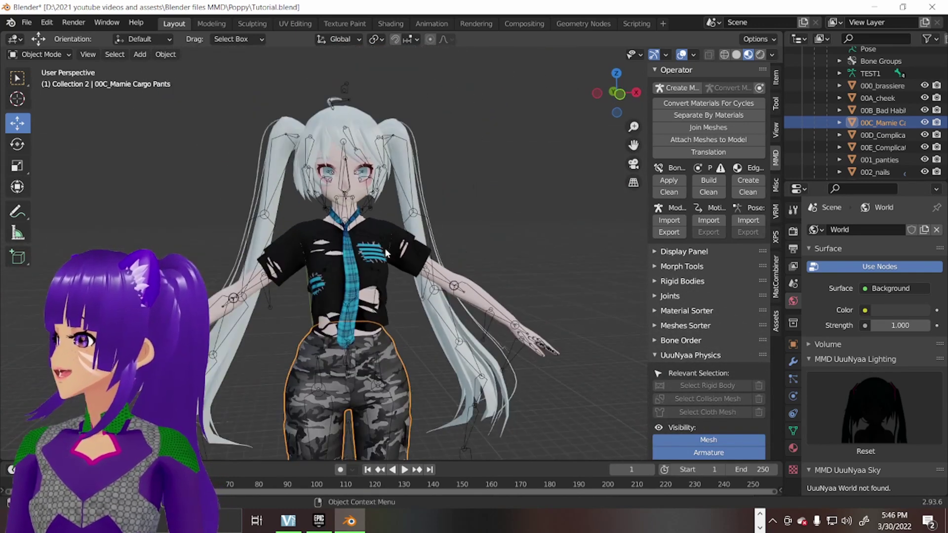
{"action": "mouse_move", "coordinate": [428, 264]}
{"action": "middle_mouse_down"}
{"action": "mouse_move", "coordinate": [503, 259]}
{"action": "mouse_move", "coordinate": [487, 304]}
{"action": "mouse_move", "coordinate": [395, 261]}
{"action": "mouse_move", "coordinate": [462, 285]}
{"action": "mouse_move", "coordinate": [337, 258]}
{"action": "middle_mouse_up"}
{"action": "scroll", "coordinate": [487, 304], "scroll_direction": "up", "scroll_amount": 3}
{"action": "scroll", "coordinate": [337, 258], "scroll_direction": "down", "scroll_amount": 3}
{"action": "scroll", "coordinate": [423, 256], "scroll_direction": "up", "scroll_amount": 1}
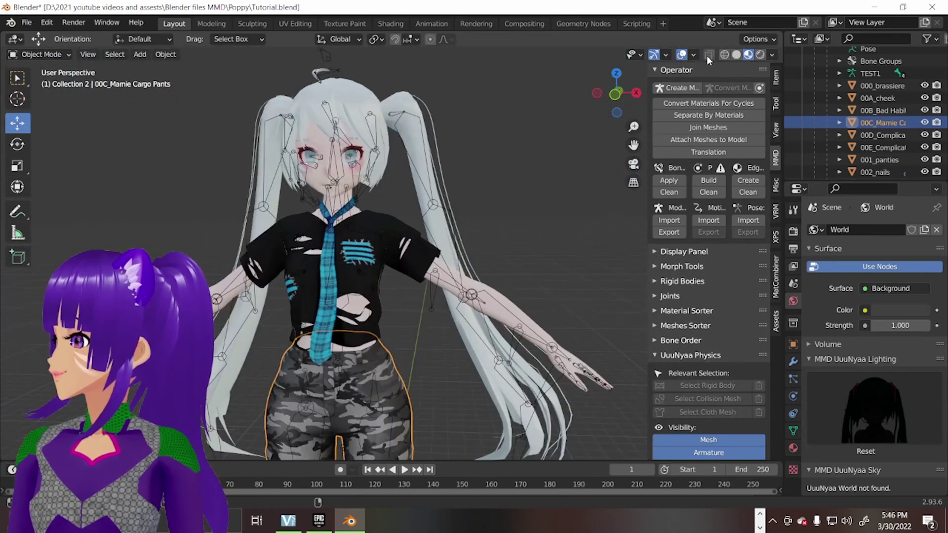
{"action": "middle_click_drag", "start_coordinate": [416, 341], "coordinate": [425, 230], "text": "shift"}
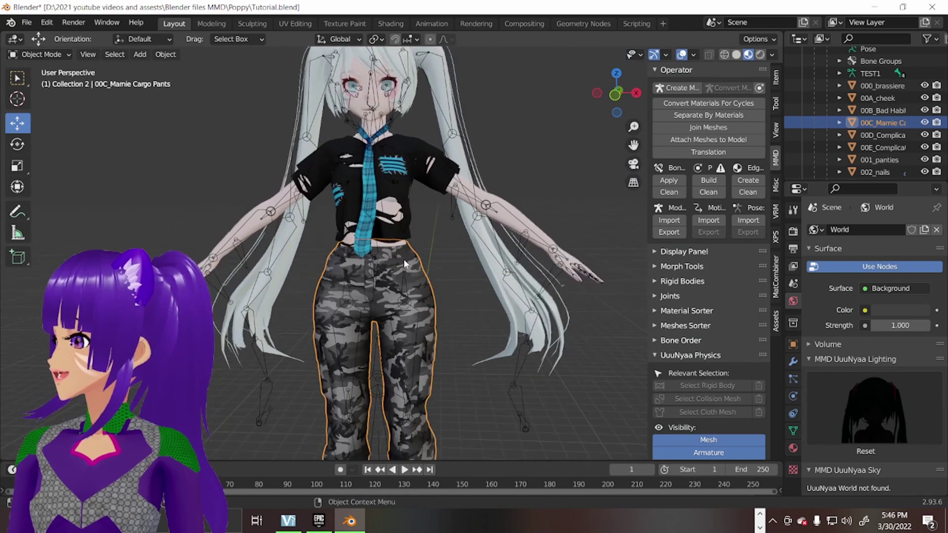
{"action": "scroll", "coordinate": [711, 334], "scroll_direction": "down", "scroll_amount": 1}
{"action": "scroll", "coordinate": [704, 353], "scroll_direction": "down", "scroll_amount": 3}
{"action": "scroll", "coordinate": [704, 348], "scroll_direction": "up", "scroll_amount": 3}
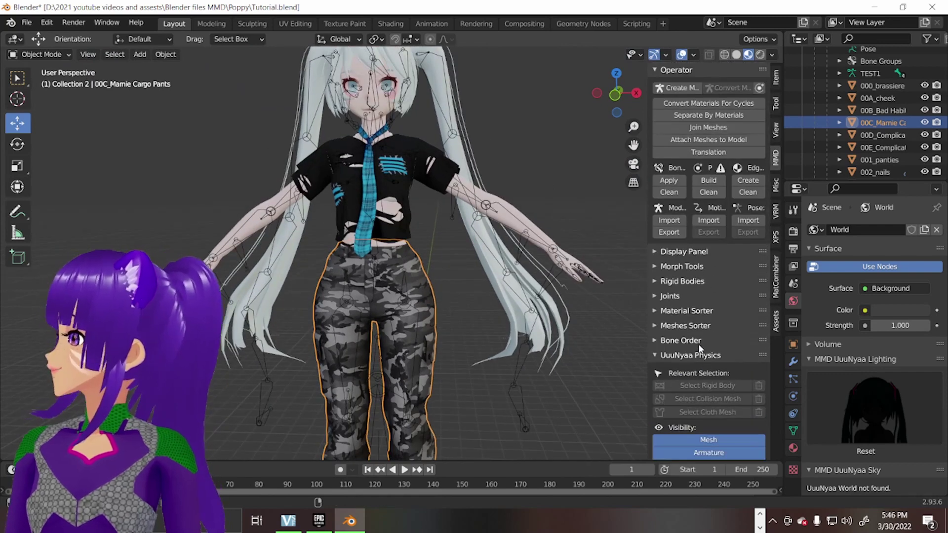
{"action": "scroll", "coordinate": [704, 223], "scroll_direction": "up", "scroll_amount": 1}
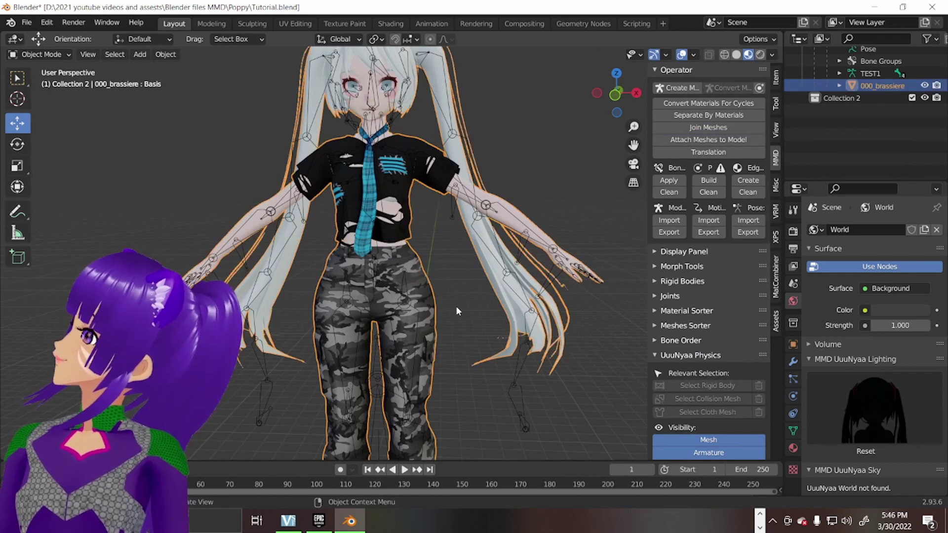
{"action": "scroll", "coordinate": [421, 296], "scroll_direction": "down", "scroll_amount": 3}
Select the character's armature and switch it into Pose Mode.
{"action": "left_click", "coordinate": [404, 284]}
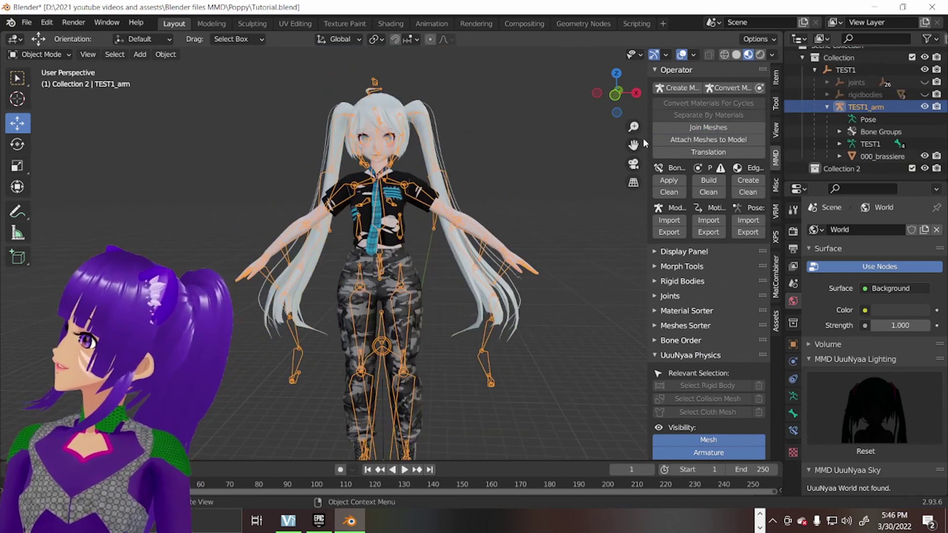
{"action": "scroll", "coordinate": [392, 296], "scroll_direction": "up", "scroll_amount": 2}
{"action": "scroll", "coordinate": [526, 190], "scroll_direction": "up", "scroll_amount": 2}
{"action": "scroll", "coordinate": [421, 280], "scroll_direction": "up", "scroll_amount": 2}
{"action": "mouse_move", "coordinate": [421, 280]}
{"action": "middle_mouse_down"}
{"action": "mouse_move", "coordinate": [325, 251]}
{"action": "mouse_move", "coordinate": [463, 255]}
{"action": "mouse_move", "coordinate": [607, 142]}
{"action": "mouse_move", "coordinate": [586, 152]}
{"action": "middle_mouse_up"}
{"action": "scroll", "coordinate": [608, 155], "scroll_direction": "down", "scroll_amount": 3}
{"action": "left_click", "coordinate": [63, 55]}
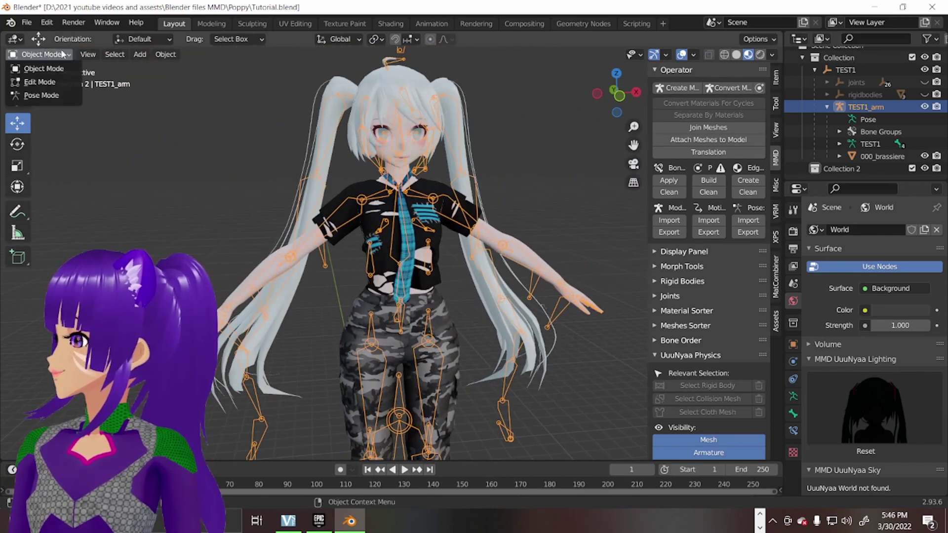
{"action": "left_click", "coordinate": [75, 95]}
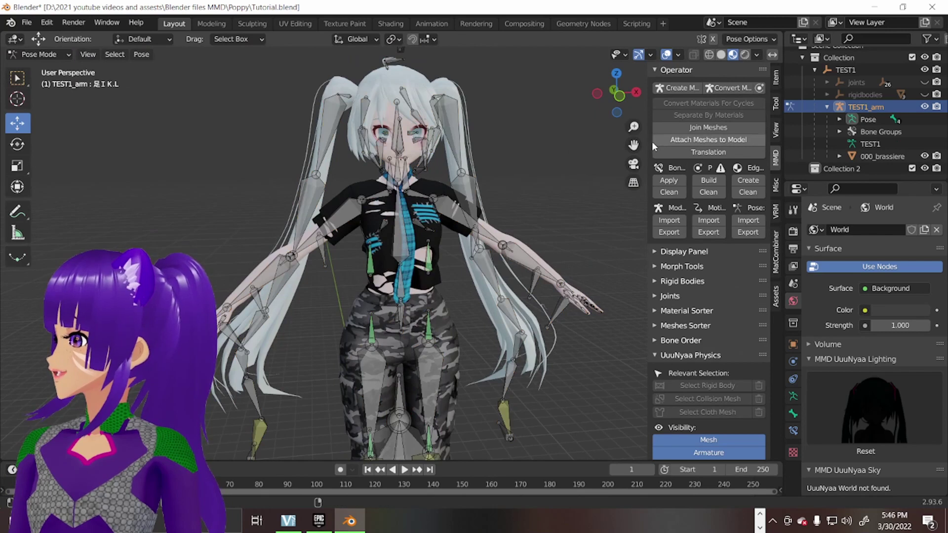
Move the left foot IK bone to bend the left leg.
{"action": "middle_click_drag", "start_coordinate": [636, 139], "coordinate": [634, 146]}
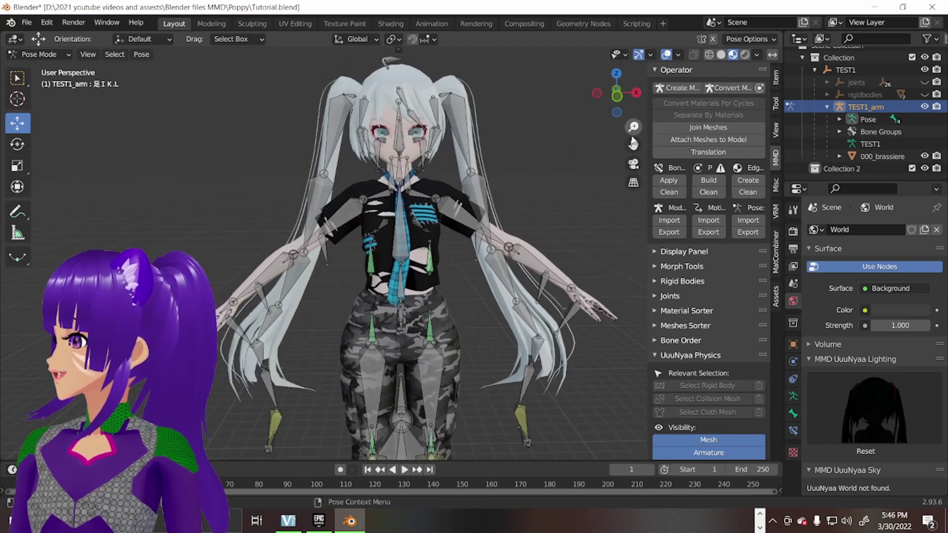
{"action": "scroll", "coordinate": [634, 145], "scroll_direction": "up", "scroll_amount": 6}
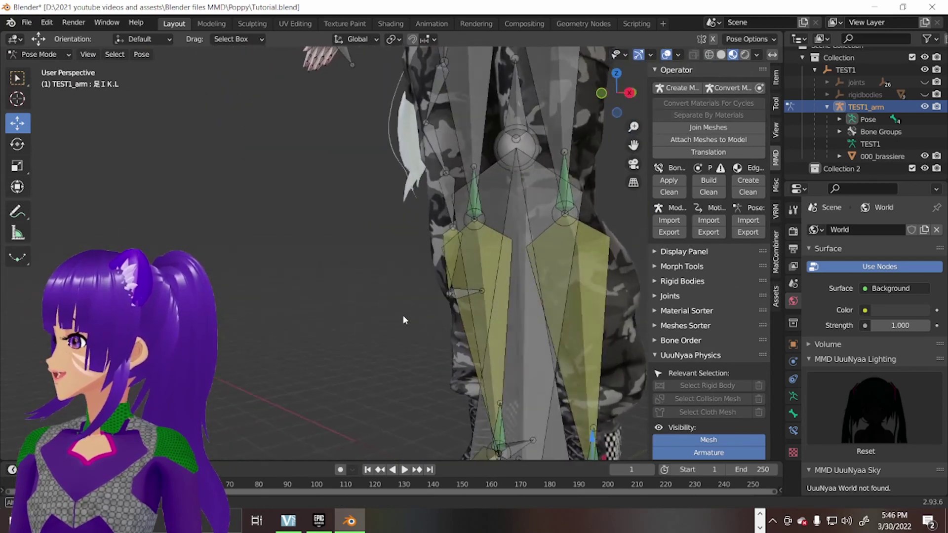
{"action": "mouse_move", "coordinate": [585, 355]}
{"action": "middle_mouse_down"}
{"action": "mouse_move", "coordinate": [572, 391]}
{"action": "mouse_move", "coordinate": [546, 415]}
{"action": "middle_mouse_up"}
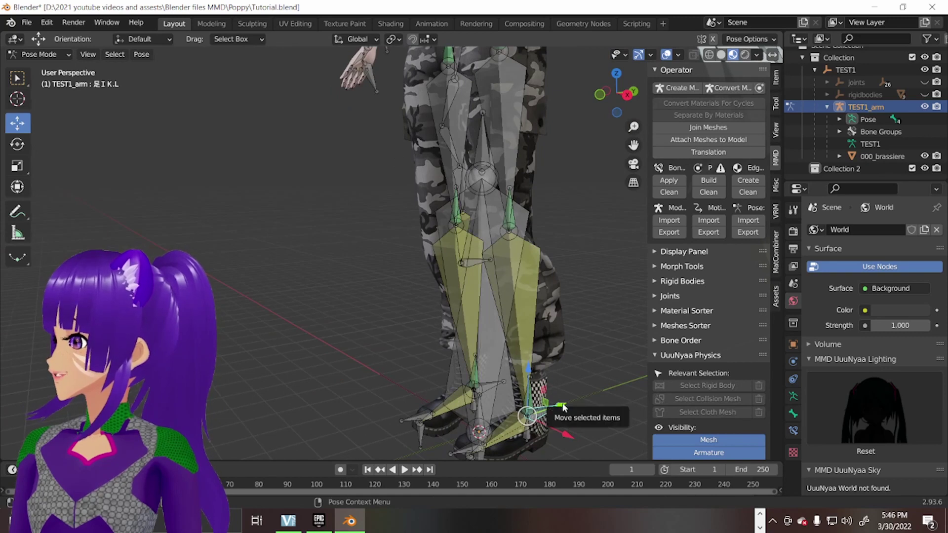
{"action": "left_click_drag", "start_coordinate": [563, 407], "coordinate": [443, 423]}
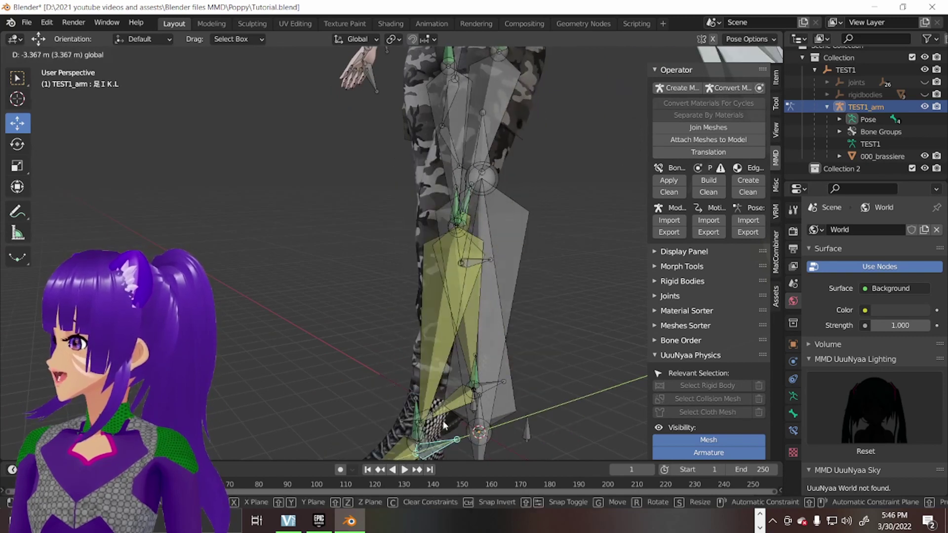
{"action": "left_click", "coordinate": [444, 423]}
{"action": "mouse_move", "coordinate": [415, 406]}
{"action": "middle_mouse_down"}
{"action": "mouse_move", "coordinate": [454, 299]}
{"action": "mouse_move", "coordinate": [564, 281]}
{"action": "mouse_move", "coordinate": [436, 276]}
{"action": "mouse_move", "coordinate": [250, 297]}
{"action": "mouse_move", "coordinate": [381, 270]}
{"action": "mouse_move", "coordinate": [556, 278]}
{"action": "mouse_move", "coordinate": [359, 371]}
{"action": "middle_mouse_up"}
{"action": "scroll", "coordinate": [549, 292], "scroll_direction": "up", "scroll_amount": 3}
{"action": "scroll", "coordinate": [555, 278], "scroll_direction": "down", "scroll_amount": 3}
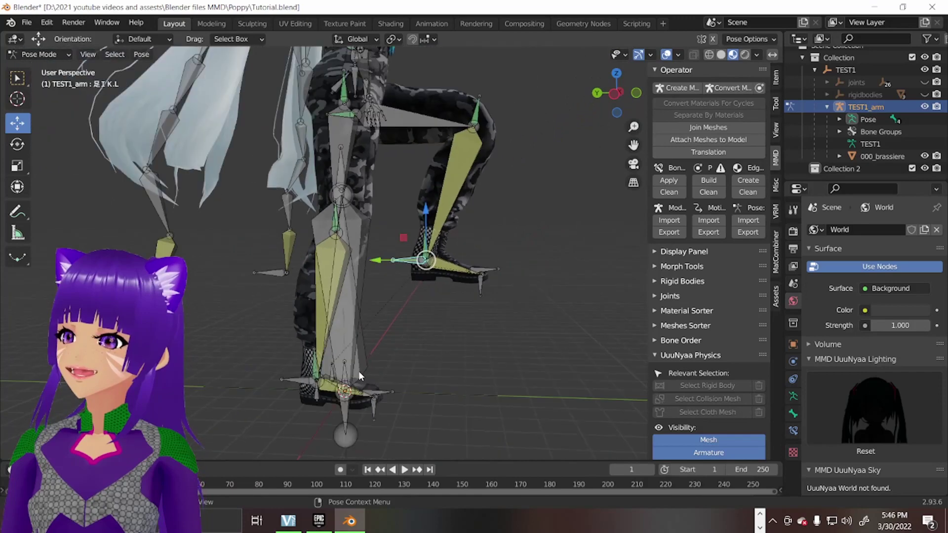
{"action": "scroll", "coordinate": [454, 323], "scroll_direction": "up", "scroll_amount": 3}
{"action": "mouse_move", "coordinate": [486, 296]}
{"action": "middle_mouse_down"}
{"action": "mouse_move", "coordinate": [339, 294]}
{"action": "mouse_move", "coordinate": [528, 281]}
{"action": "mouse_move", "coordinate": [390, 100]}
{"action": "mouse_move", "coordinate": [382, 204]}
{"action": "mouse_move", "coordinate": [360, 218]}
{"action": "mouse_move", "coordinate": [376, 174]}
{"action": "mouse_move", "coordinate": [400, 200]}
{"action": "mouse_move", "coordinate": [367, 165]}
{"action": "mouse_move", "coordinate": [307, 129]}
{"action": "mouse_move", "coordinate": [421, 166]}
{"action": "mouse_move", "coordinate": [363, 190]}
{"action": "mouse_move", "coordinate": [458, 175]}
{"action": "mouse_move", "coordinate": [578, 173]}
{"action": "mouse_move", "coordinate": [382, 300]}
{"action": "mouse_move", "coordinate": [371, 354]}
{"action": "middle_mouse_up"}
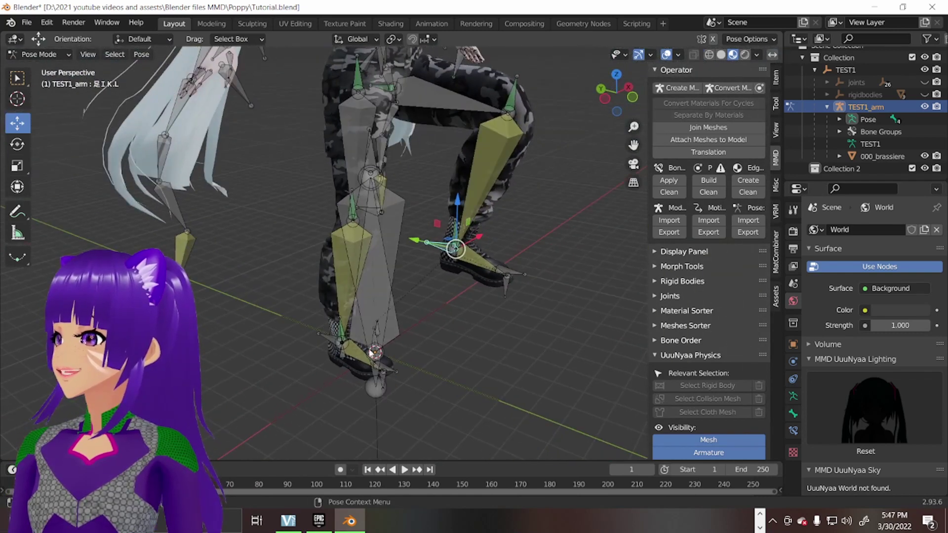
Raise the right foot IK bone up and forward, then check the pants for clipping.
{"action": "left_click", "coordinate": [336, 341]}
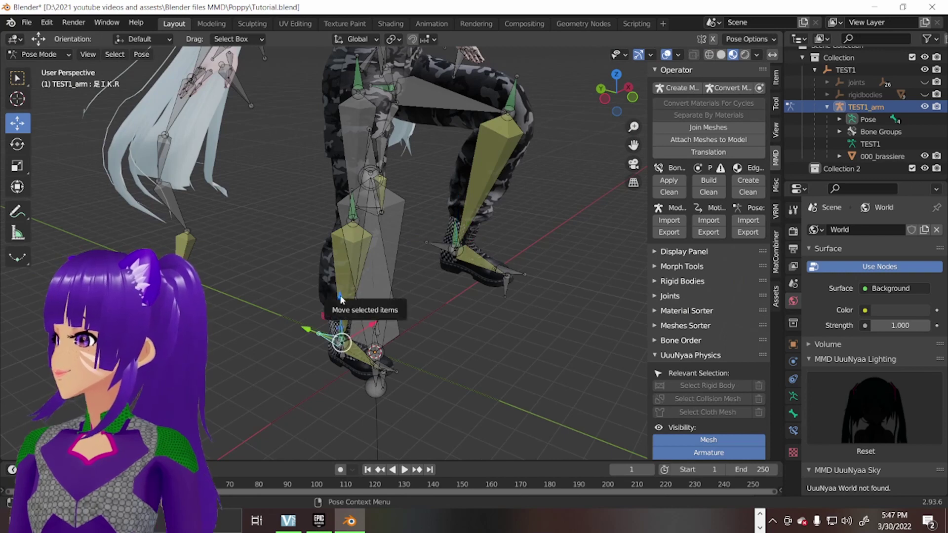
{"action": "left_click_drag", "start_coordinate": [340, 299], "coordinate": [384, 144]}
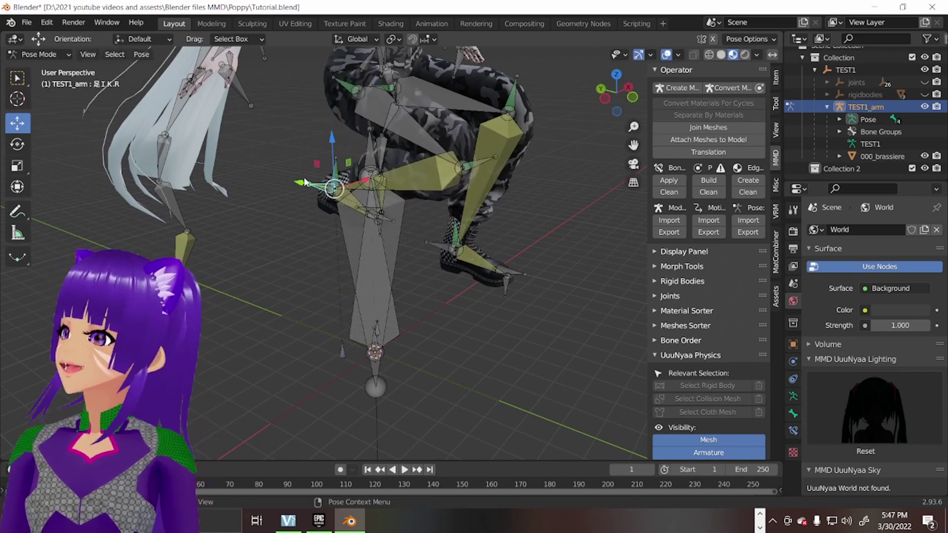
{"action": "left_click_drag", "start_coordinate": [304, 183], "coordinate": [520, 254]}
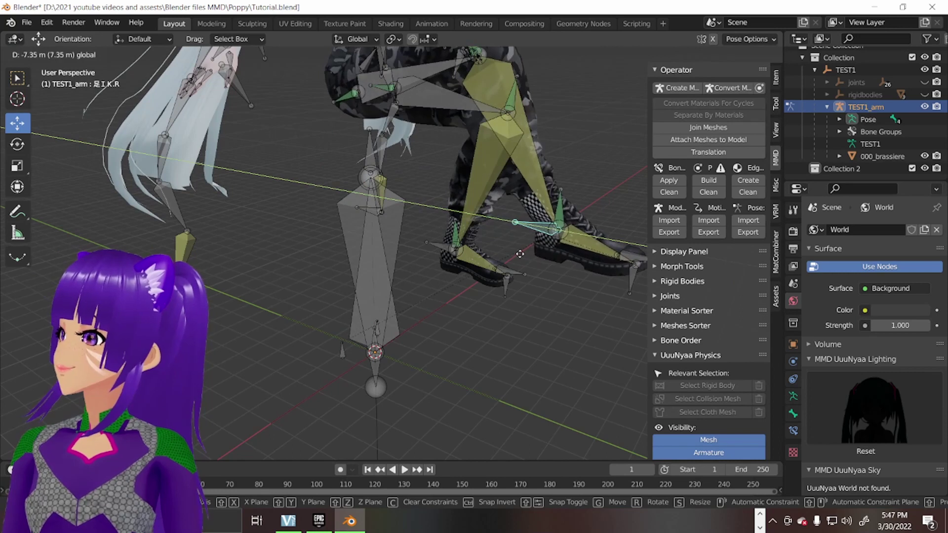
{"action": "left_click_drag", "start_coordinate": [520, 254], "coordinate": [481, 233]}
{"action": "middle_click_drag", "start_coordinate": [482, 234], "coordinate": [419, 272]}
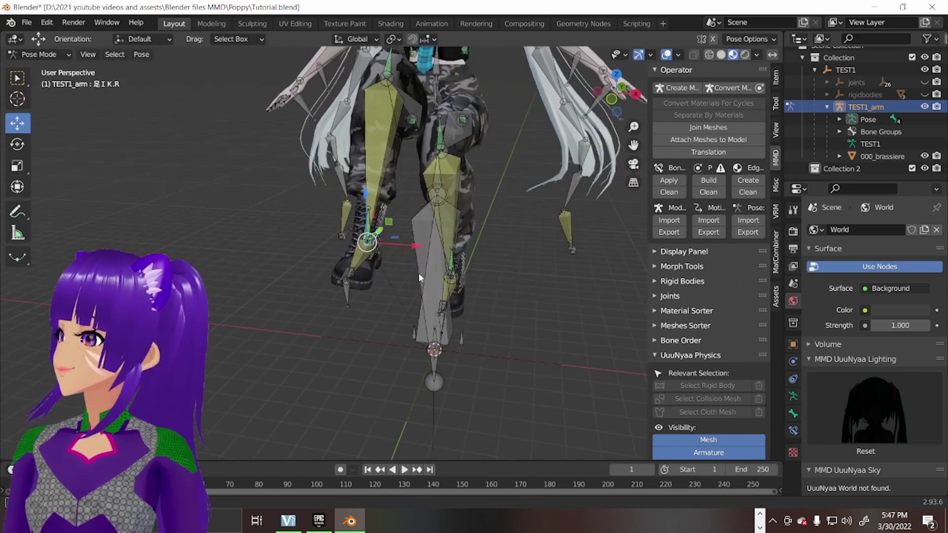
{"action": "scroll", "coordinate": [557, 224], "scroll_direction": "down", "scroll_amount": 3}
{"action": "mouse_move", "coordinate": [557, 224]}
{"action": "middle_mouse_down"}
{"action": "mouse_move", "coordinate": [498, 228]}
{"action": "mouse_move", "coordinate": [581, 161]}
{"action": "mouse_move", "coordinate": [420, 260]}
{"action": "mouse_move", "coordinate": [495, 246]}
{"action": "middle_mouse_up"}
{"action": "scroll", "coordinate": [498, 228], "scroll_direction": "down", "scroll_amount": 2}
{"action": "scroll", "coordinate": [420, 261], "scroll_direction": "up", "scroll_amount": 3}
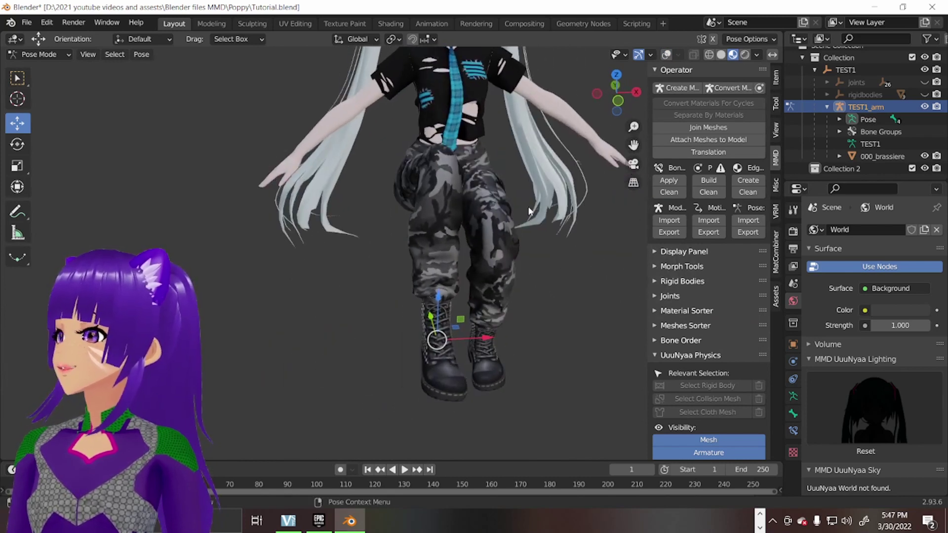
{"action": "middle_click_drag", "start_coordinate": [591, 135], "coordinate": [643, 123]}
{"action": "mouse_move", "coordinate": [445, 222]}
{"action": "middle_mouse_down"}
{"action": "mouse_move", "coordinate": [415, 245]}
{"action": "mouse_move", "coordinate": [400, 193]}
{"action": "mouse_move", "coordinate": [313, 166]}
{"action": "mouse_move", "coordinate": [317, 205]}
{"action": "middle_mouse_up"}
{"action": "scroll", "coordinate": [415, 245], "scroll_direction": "up", "scroll_amount": 3}
{"action": "scroll", "coordinate": [391, 180], "scroll_direction": "up", "scroll_amount": 2}
{"action": "scroll", "coordinate": [305, 191], "scroll_direction": "down", "scroll_amount": 3}
{"action": "scroll", "coordinate": [318, 205], "scroll_direction": "down", "scroll_amount": 2}
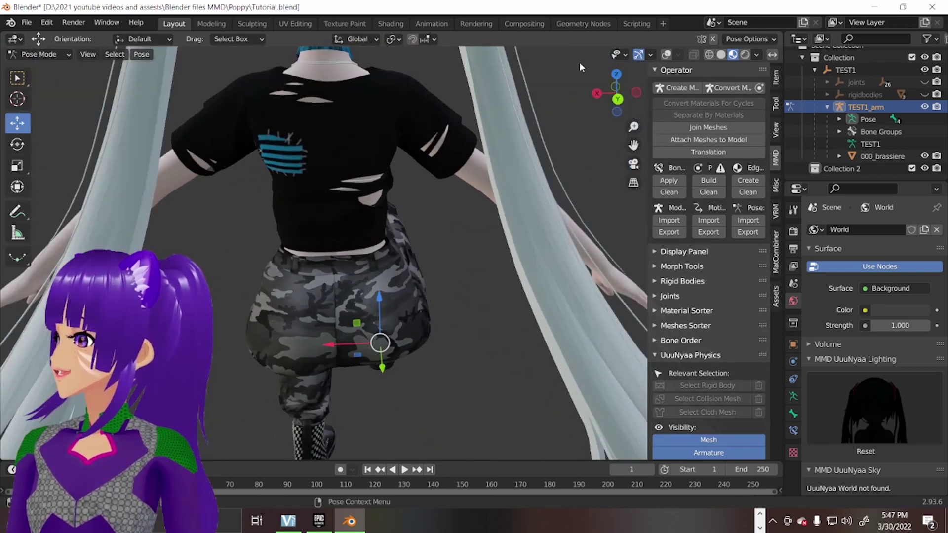
Turn on X-ray and test-pose the upper spine bone 上半身2 by tilting and twisting it.
{"action": "left_click", "coordinate": [666, 56]}
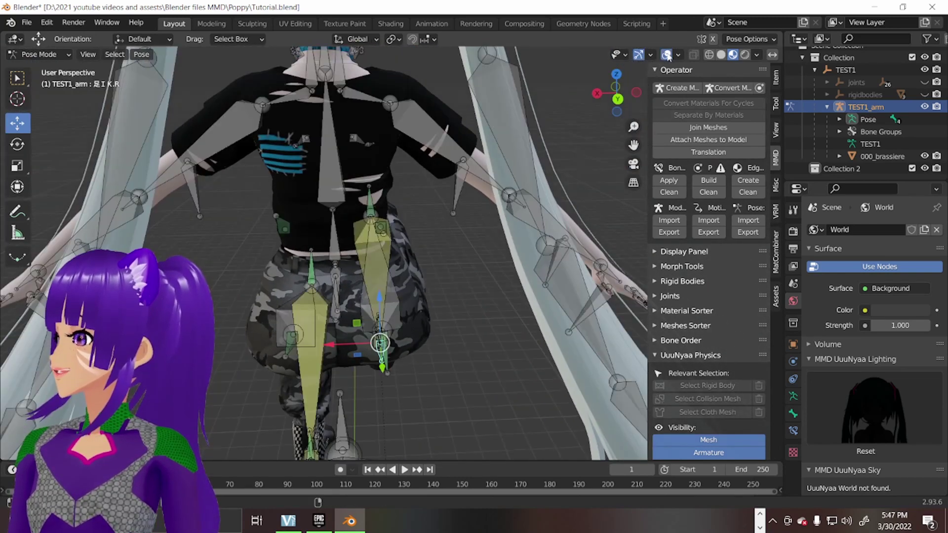
{"action": "left_click", "coordinate": [332, 192]}
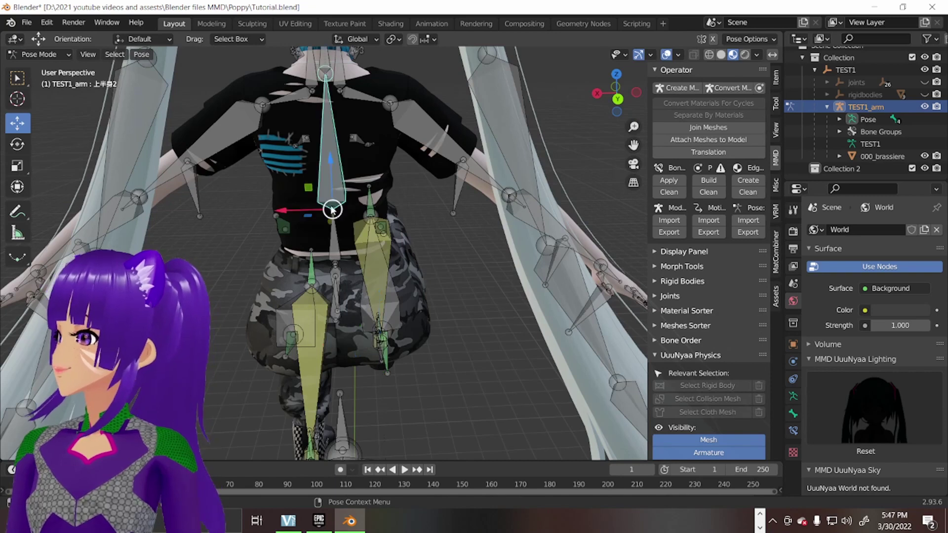
{"action": "left_click", "coordinate": [17, 144]}
{"action": "left_click_drag", "start_coordinate": [321, 219], "coordinate": [318, 142]}
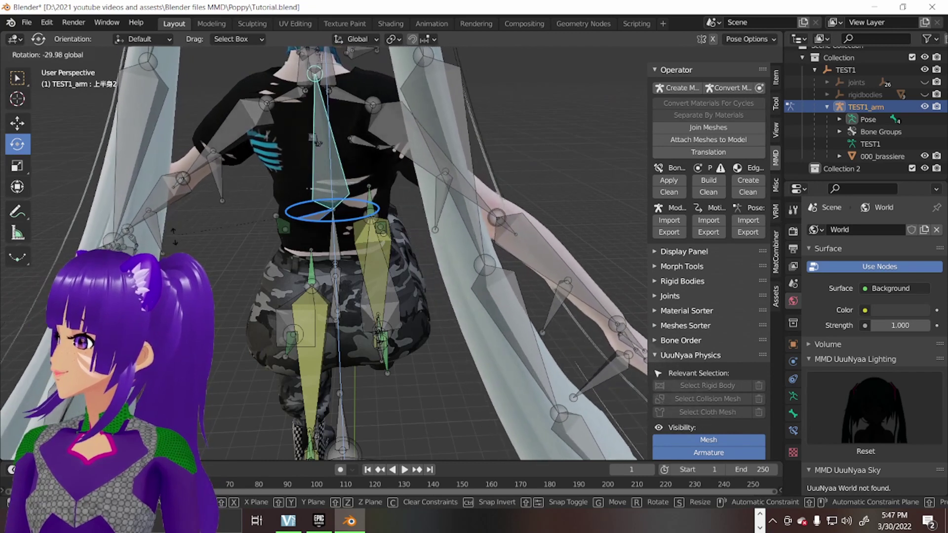
{"action": "left_click_drag", "start_coordinate": [318, 142], "coordinate": [300, 236]}
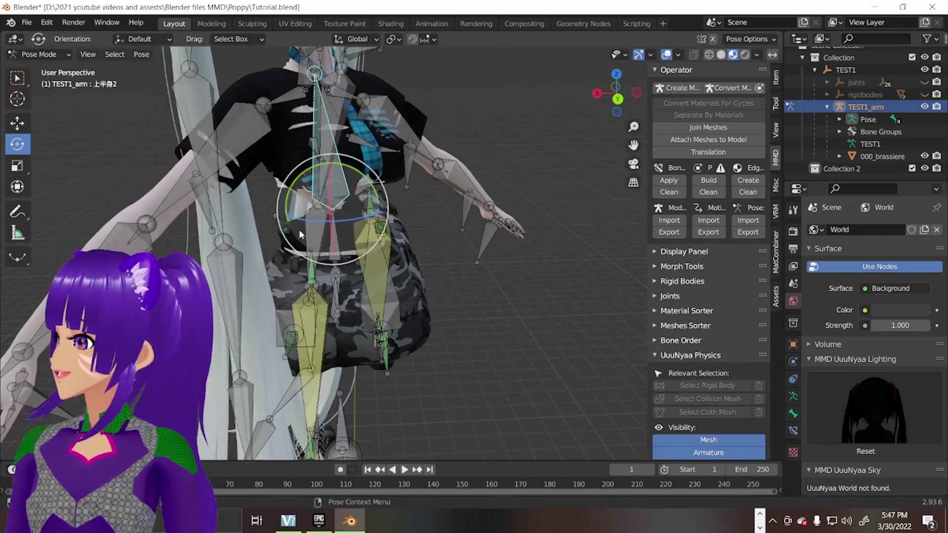
{"action": "middle_click_drag", "start_coordinate": [300, 236], "coordinate": [315, 191]}
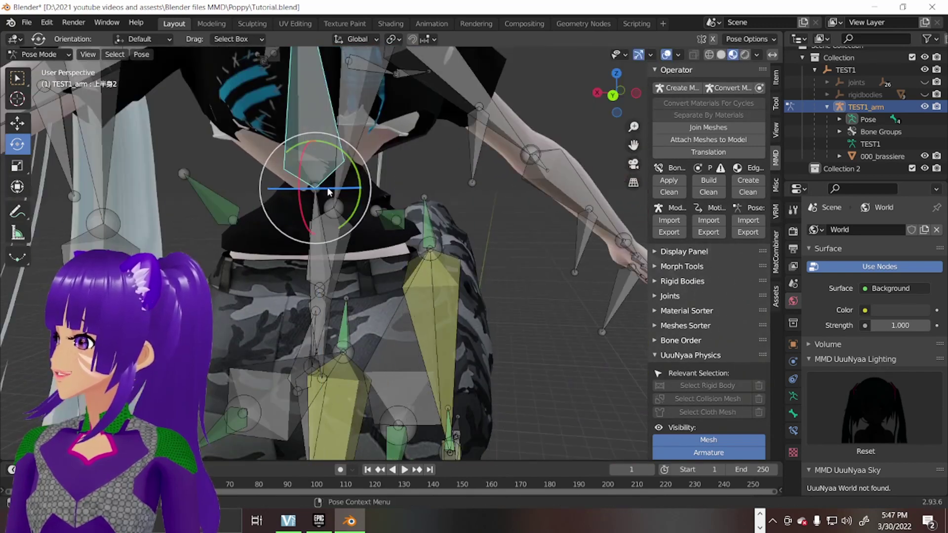
{"action": "left_click_drag", "start_coordinate": [326, 189], "coordinate": [293, 215]}
{"action": "mouse_move", "coordinate": [294, 215]}
{"action": "middle_mouse_down"}
{"action": "mouse_move", "coordinate": [244, 278]}
{"action": "mouse_move", "coordinate": [347, 274]}
{"action": "mouse_move", "coordinate": [409, 290]}
{"action": "mouse_move", "coordinate": [436, 285]}
{"action": "mouse_move", "coordinate": [229, 284]}
{"action": "mouse_move", "coordinate": [329, 285]}
{"action": "middle_mouse_up"}
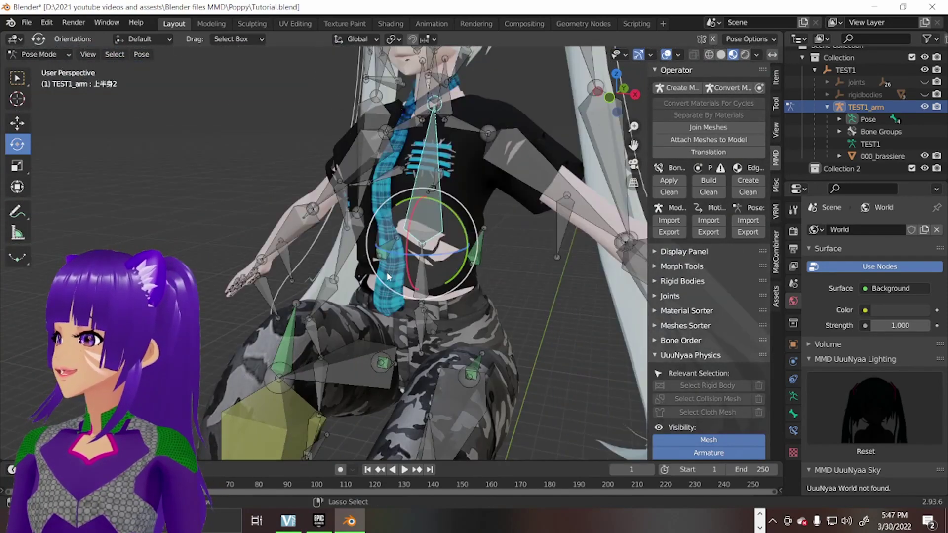
Undo the test pose back to rest, return to Object Mode and reselect the armature.
{"action": "key", "text": "ctrl+z"}
{"action": "key", "text": "ctrl+z"}
{"action": "key", "text": "ctrl+z"}
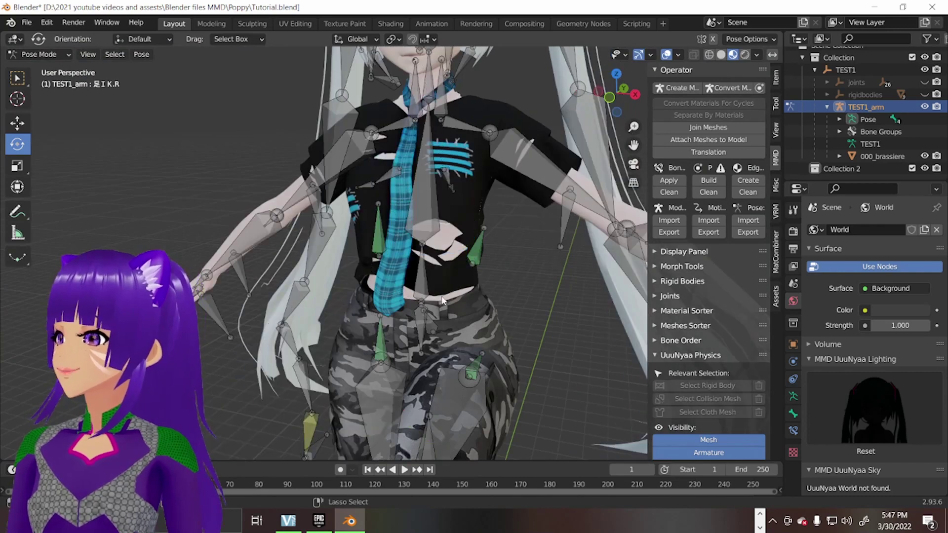
{"action": "scroll", "coordinate": [446, 300], "scroll_direction": "down", "scroll_amount": 3}
{"action": "scroll", "coordinate": [467, 289], "scroll_direction": "down", "scroll_amount": 2}
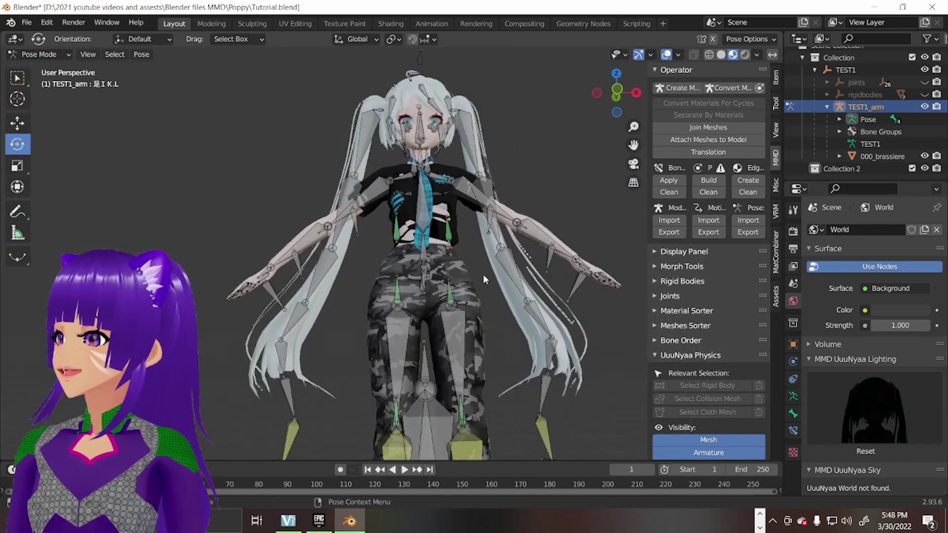
{"action": "scroll", "coordinate": [478, 303], "scroll_direction": "down", "scroll_amount": 2}
{"action": "middle_click_drag", "start_coordinate": [480, 331], "coordinate": [533, 333]}
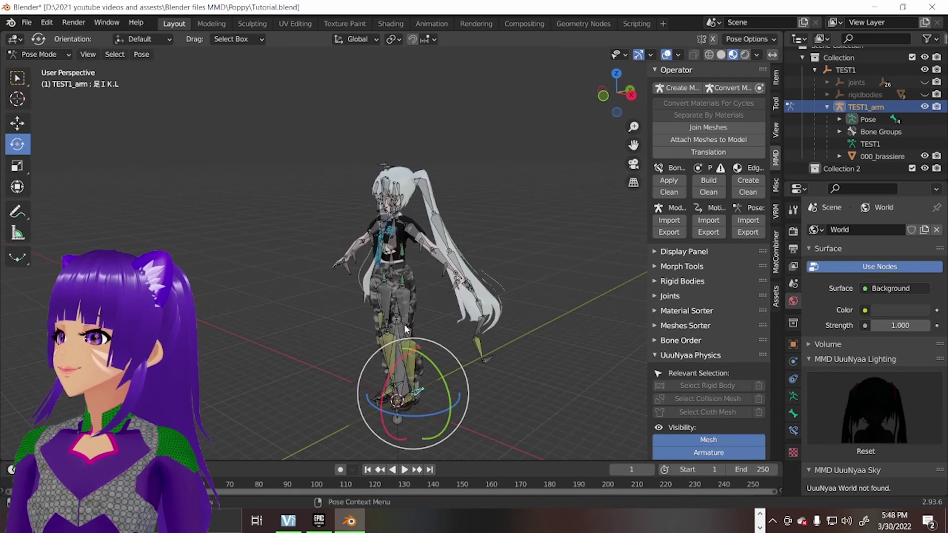
{"action": "left_click", "coordinate": [56, 68]}
{"action": "scroll", "coordinate": [388, 265], "scroll_direction": "up", "scroll_amount": 3}
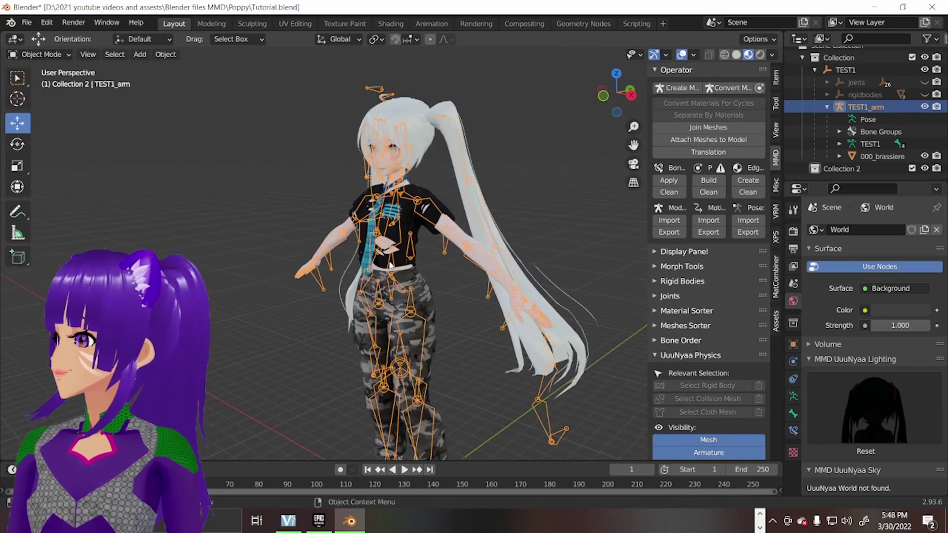
{"action": "left_click", "coordinate": [396, 198]}
{"action": "left_click", "coordinate": [396, 189]}
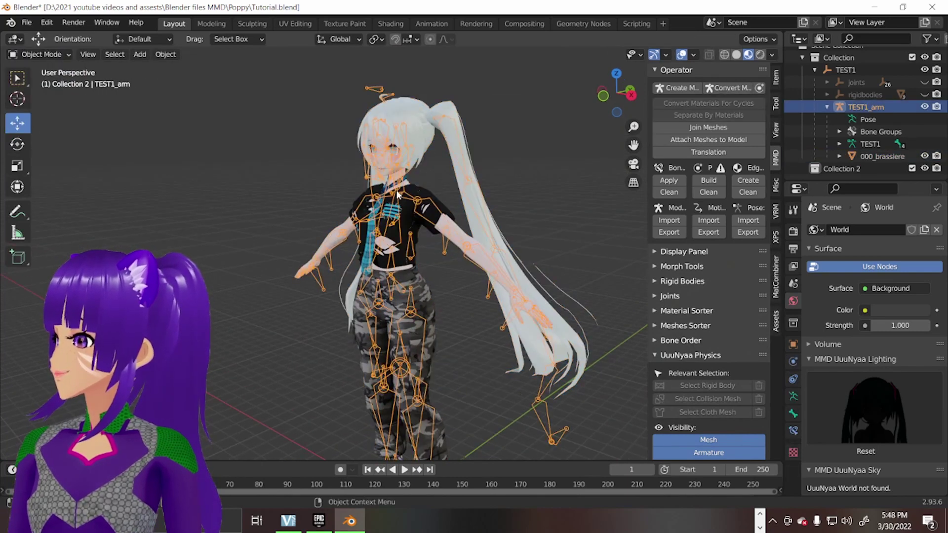
In the import browser, navigate from drive D's motion folders up to the main assets folder.
{"action": "left_click", "coordinate": [709, 221]}
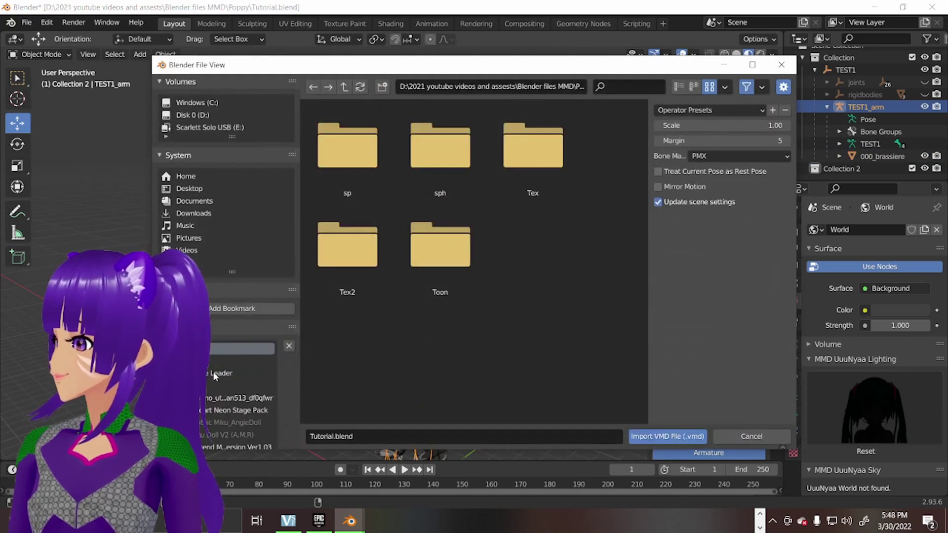
{"action": "scroll", "coordinate": [224, 380], "scroll_direction": "down", "scroll_amount": 1}
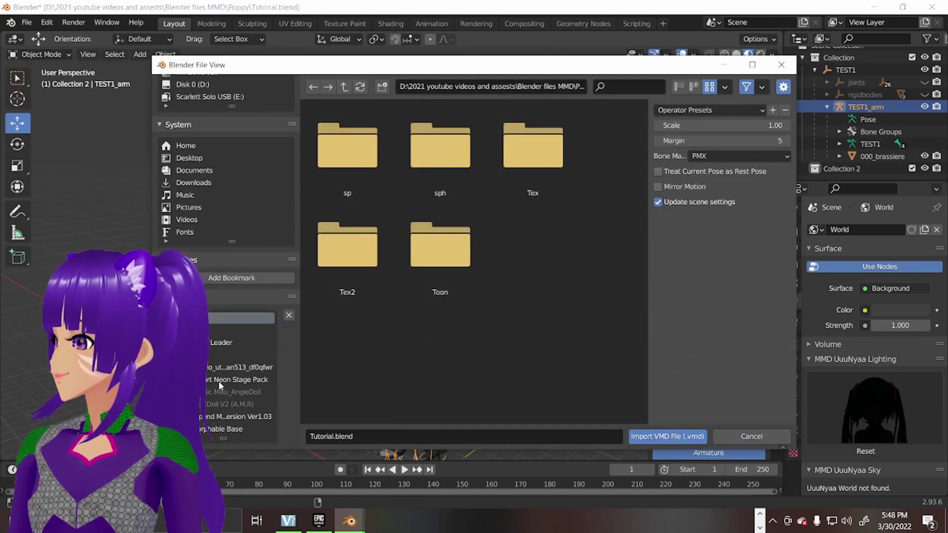
{"action": "left_click", "coordinate": [203, 86]}
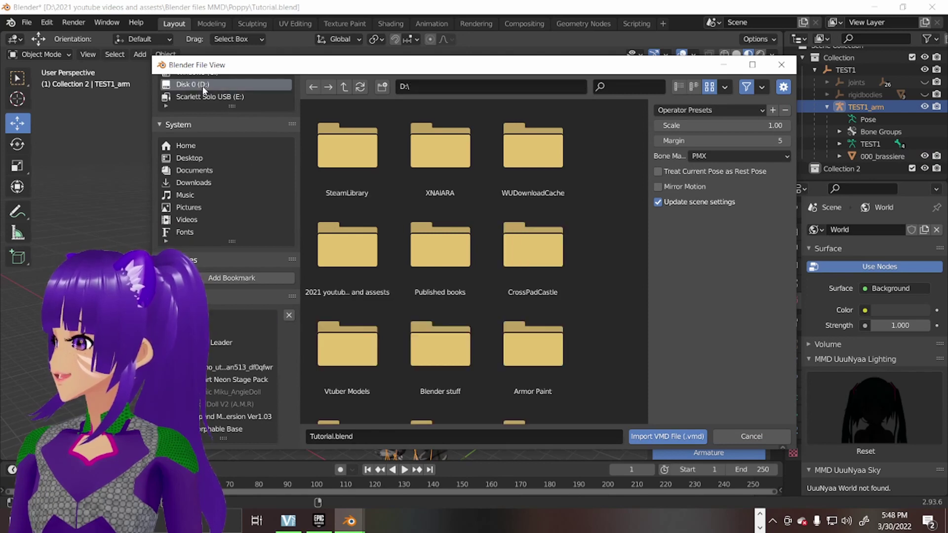
{"action": "scroll", "coordinate": [535, 275], "scroll_direction": "down", "scroll_amount": 1}
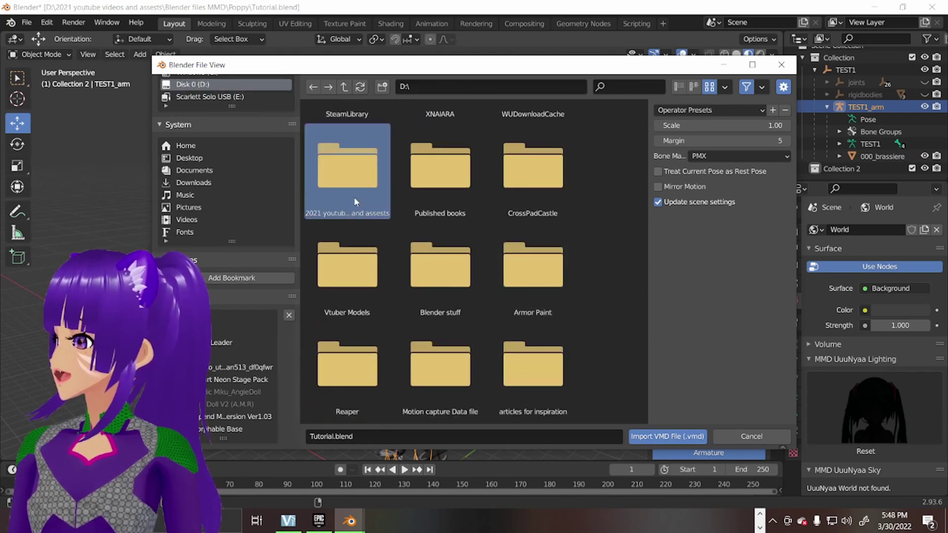
{"action": "left_click", "coordinate": [355, 197]}
{"action": "scroll", "coordinate": [451, 267], "scroll_direction": "down", "scroll_amount": 2}
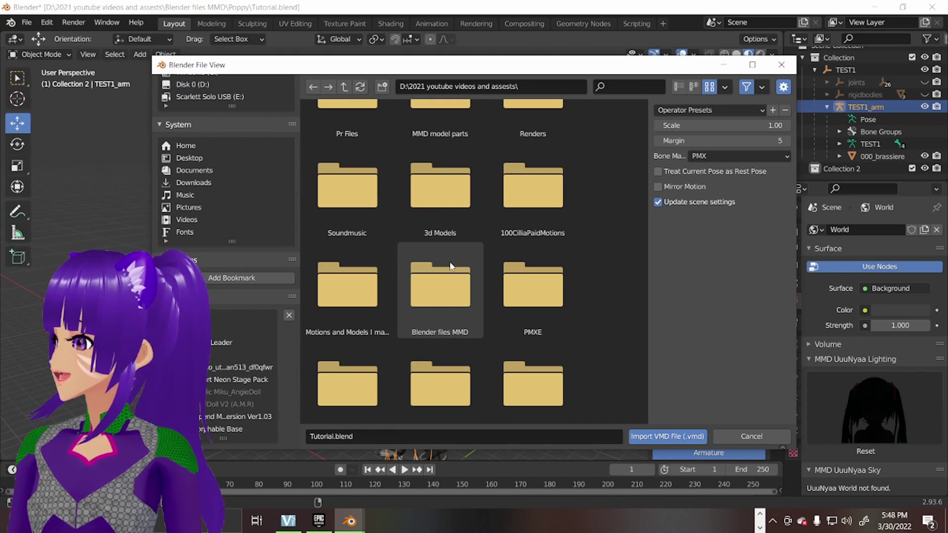
{"action": "scroll", "coordinate": [447, 281], "scroll_direction": "down", "scroll_amount": 1}
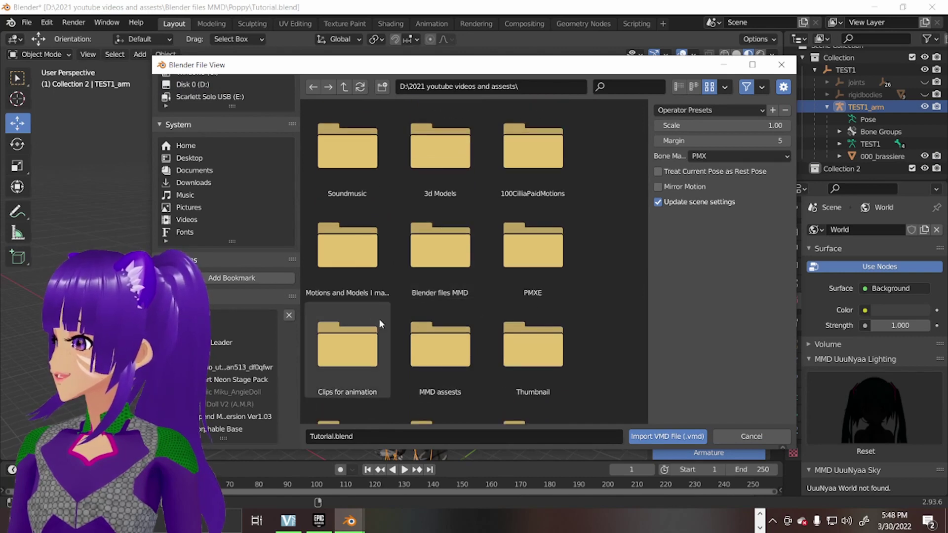
{"action": "left_click", "coordinate": [353, 264]}
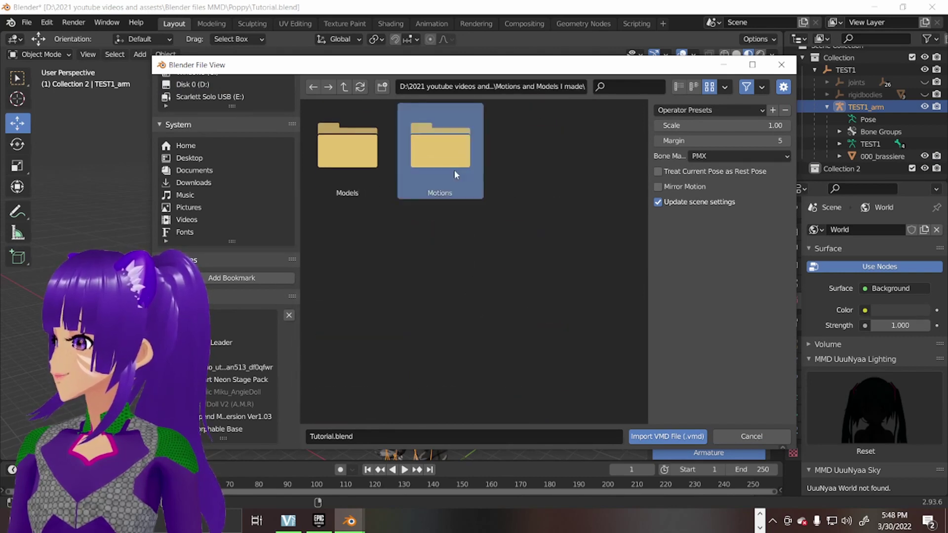
{"action": "left_click", "coordinate": [455, 174]}
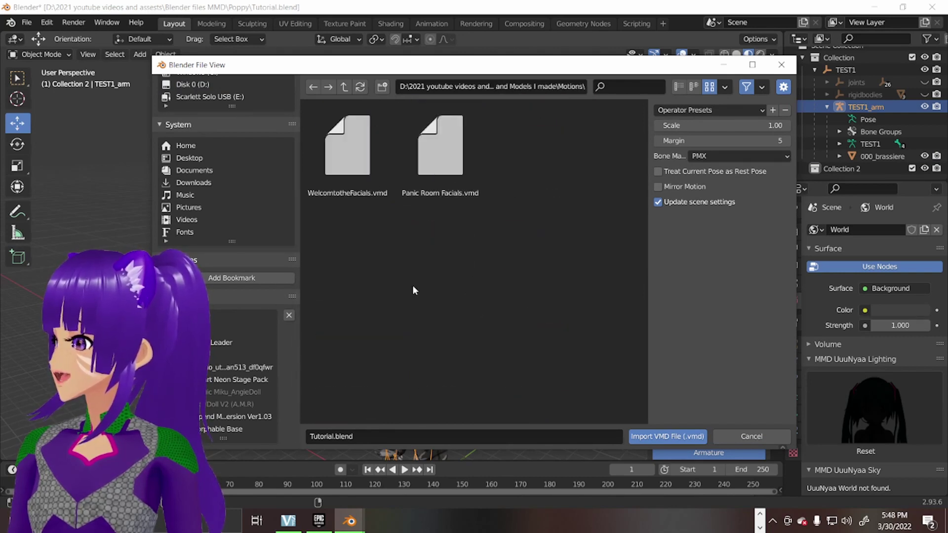
{"action": "left_click", "coordinate": [344, 87]}
{"action": "left_click", "coordinate": [344, 87]}
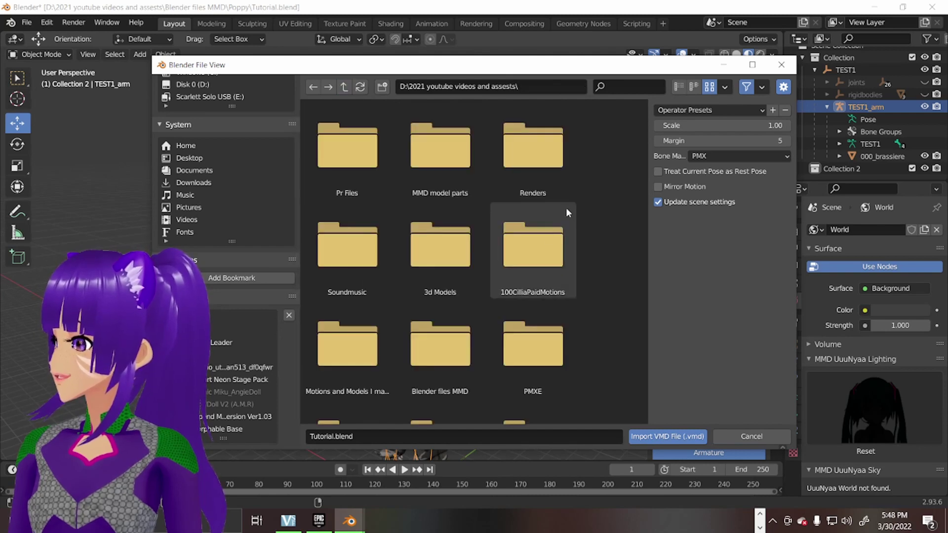
{"action": "scroll", "coordinate": [492, 363], "scroll_direction": "down", "scroll_amount": 2}
{"action": "scroll", "coordinate": [461, 386], "scroll_direction": "down", "scroll_amount": 3}
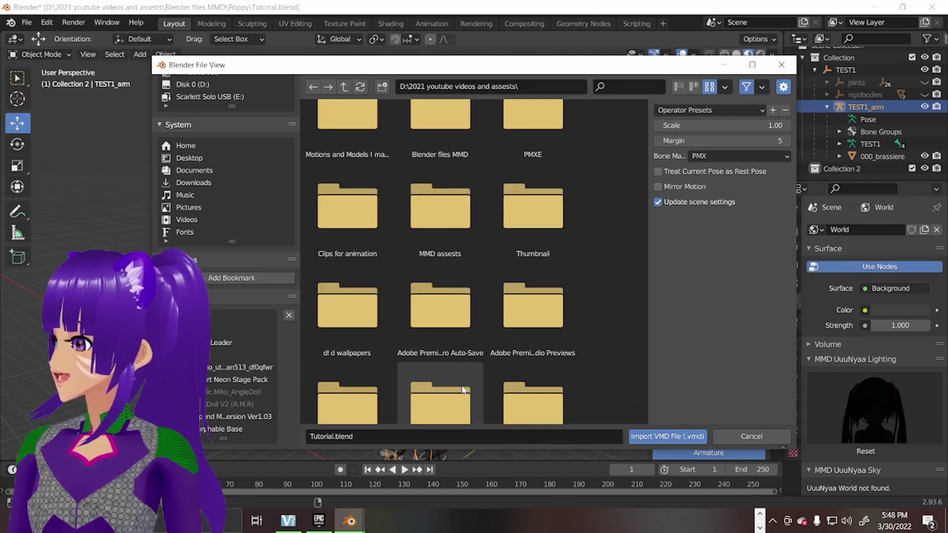
{"action": "scroll", "coordinate": [463, 327], "scroll_direction": "up", "scroll_amount": 2}
{"action": "scroll", "coordinate": [462, 318], "scroll_direction": "up", "scroll_amount": 2}
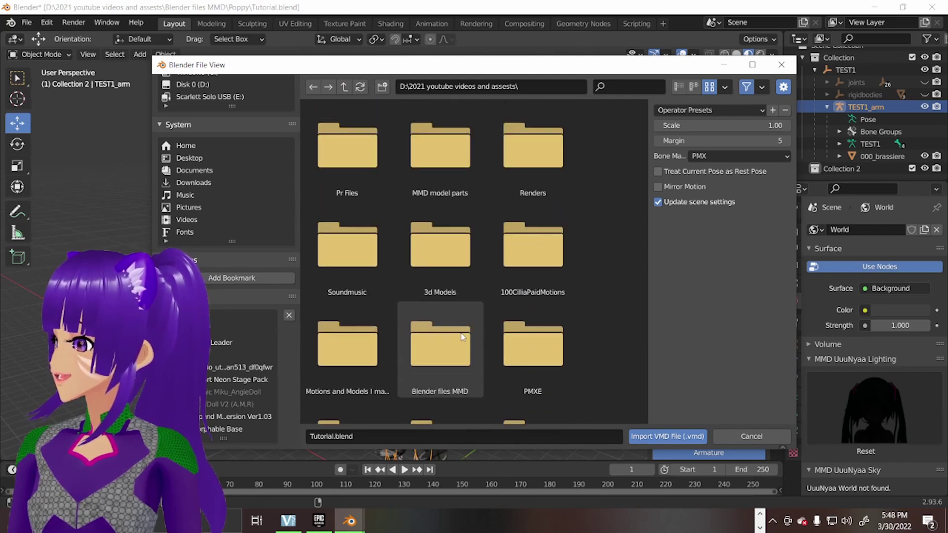
{"action": "scroll", "coordinate": [461, 337], "scroll_direction": "down", "scroll_amount": 2}
Import Motion x2.vmd from MMD assests > Motion > Shimmer by DollyMolly onto the armature.
{"action": "double_click", "coordinate": [419, 356]}
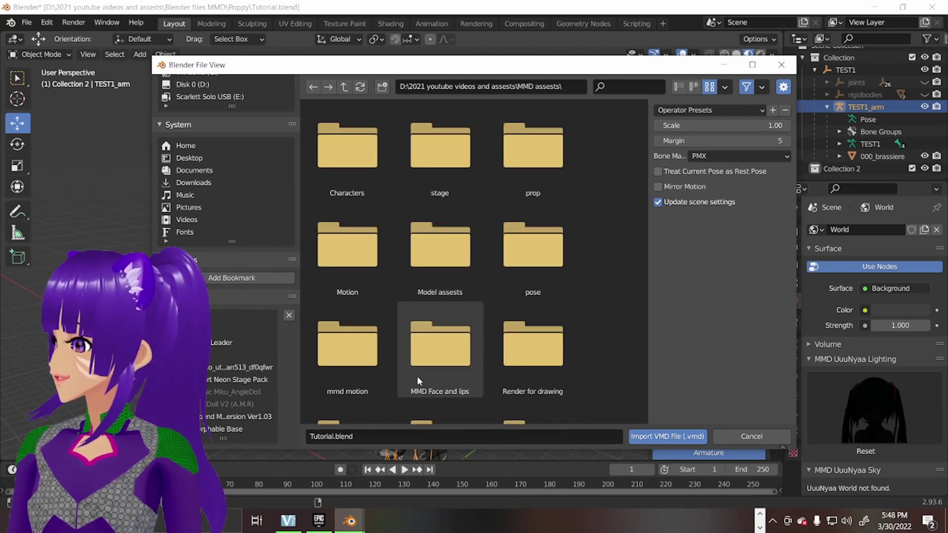
{"action": "scroll", "coordinate": [455, 339], "scroll_direction": "down", "scroll_amount": 2}
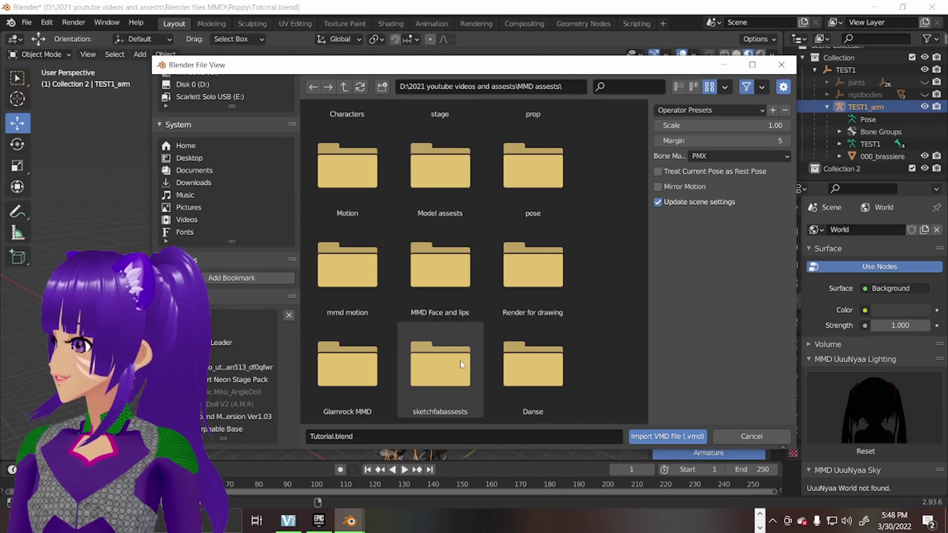
{"action": "double_click", "coordinate": [348, 178]}
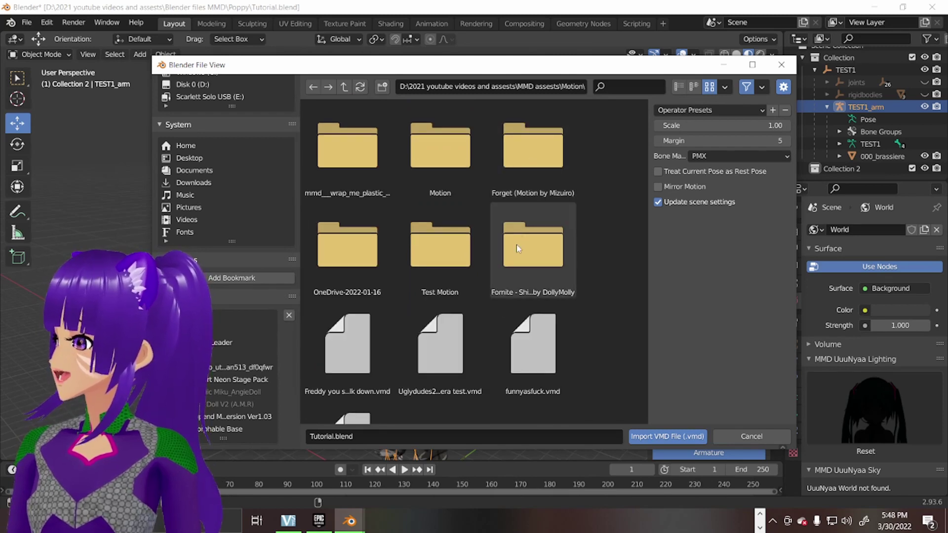
{"action": "double_click", "coordinate": [531, 269]}
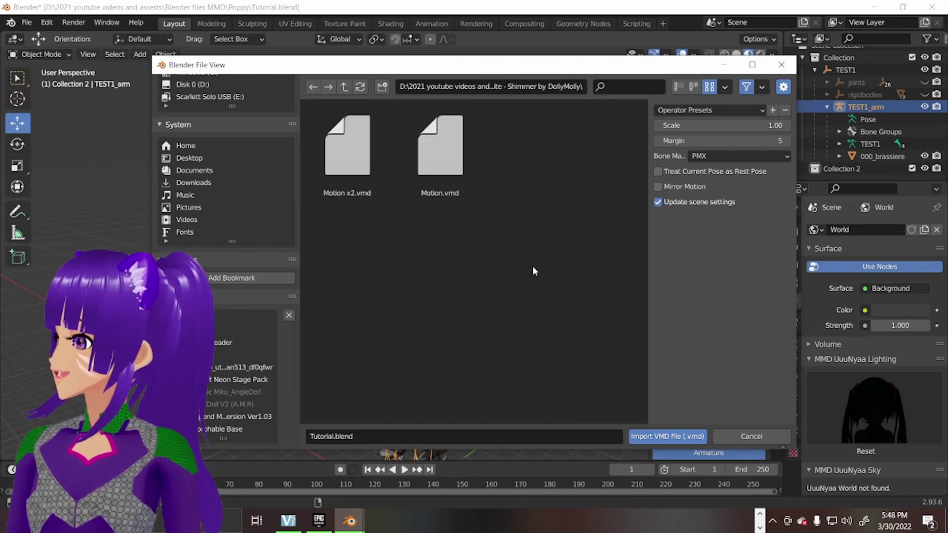
{"action": "double_click", "coordinate": [356, 170]}
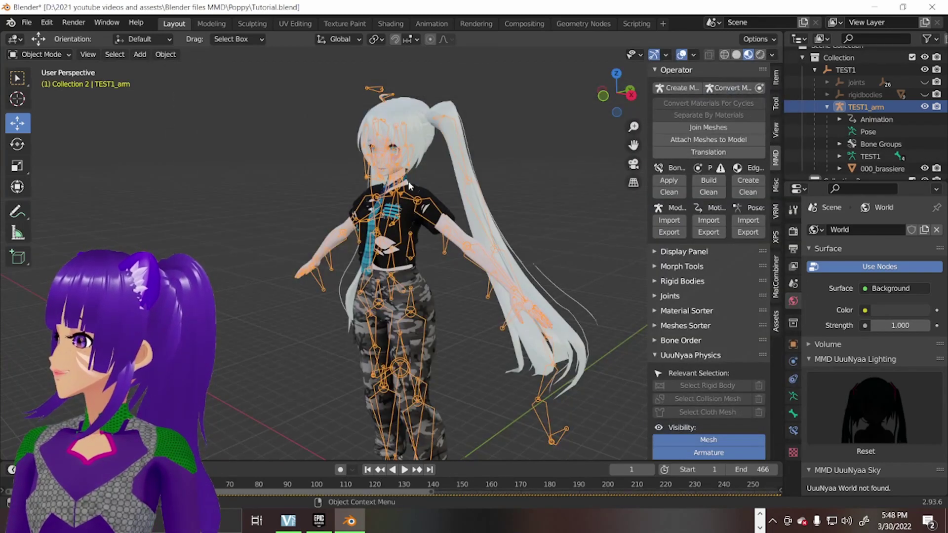
{"action": "middle_click_drag", "start_coordinate": [408, 185], "coordinate": [455, 210]}
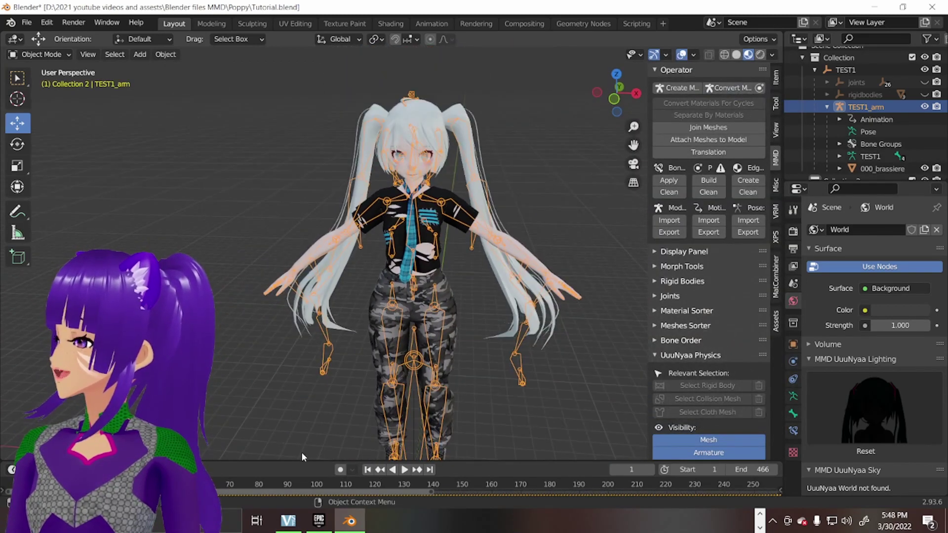
Enlarge the timeline, start the Shimmer dance playback and hide the viewport overlays.
{"action": "left_click_drag", "start_coordinate": [300, 459], "coordinate": [283, 410]}
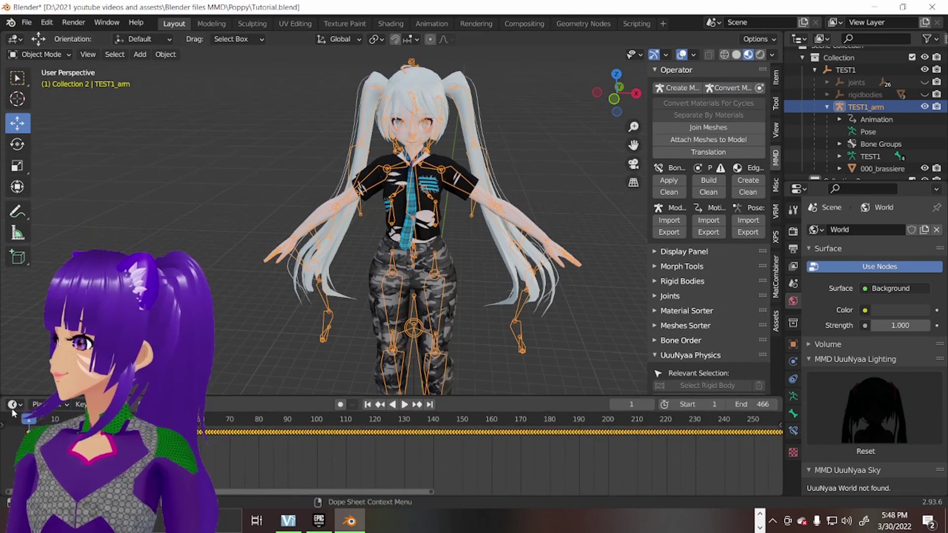
{"action": "key", "text": "shift+alt+z"}
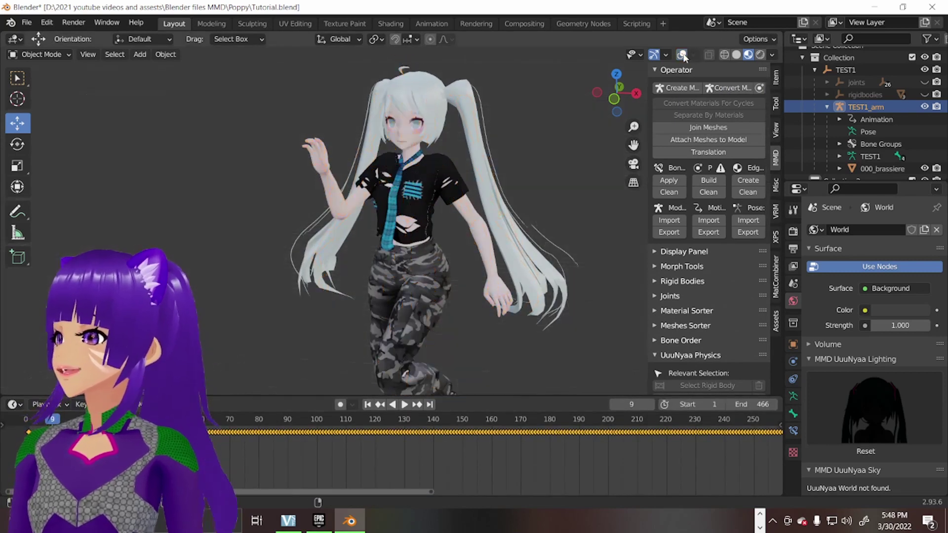
{"action": "key", "text": "space"}
Watch the dancing character from back, front, side and farther away to check clipping.
{"action": "middle_click_drag", "start_coordinate": [428, 336], "coordinate": [375, 263]}
{"action": "scroll", "coordinate": [445, 267], "scroll_direction": "up", "scroll_amount": 3}
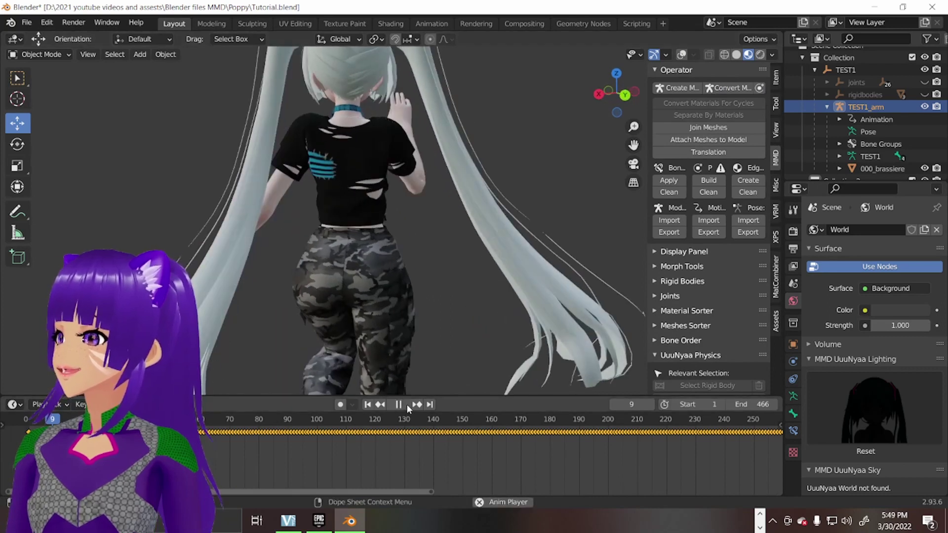
{"action": "scroll", "coordinate": [400, 297], "scroll_direction": "down", "scroll_amount": 3}
{"action": "mouse_move", "coordinate": [397, 287]}
{"action": "middle_mouse_down"}
{"action": "mouse_move", "coordinate": [421, 245]}
{"action": "mouse_move", "coordinate": [365, 253]}
{"action": "middle_mouse_up"}
{"action": "scroll", "coordinate": [420, 244], "scroll_direction": "up", "scroll_amount": 5}
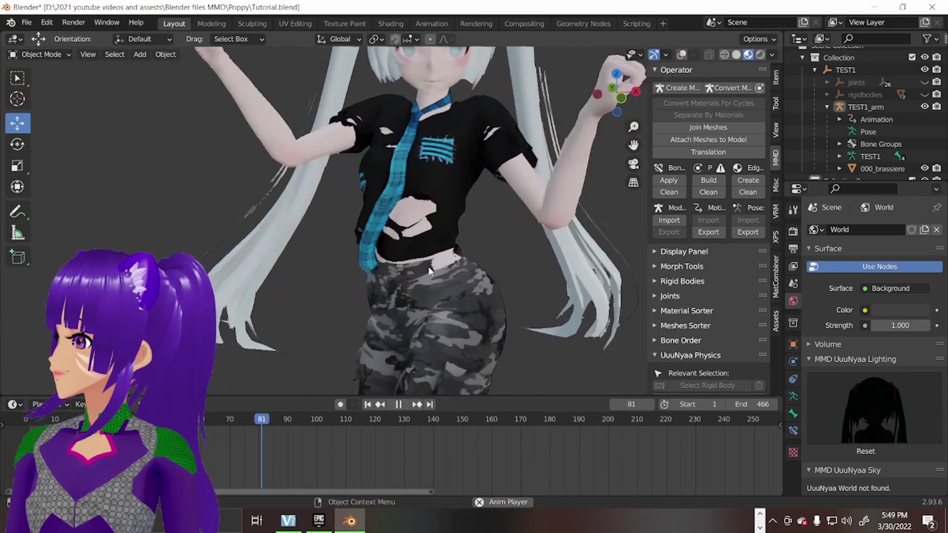
{"action": "middle_click_drag", "start_coordinate": [429, 271], "coordinate": [443, 233]}
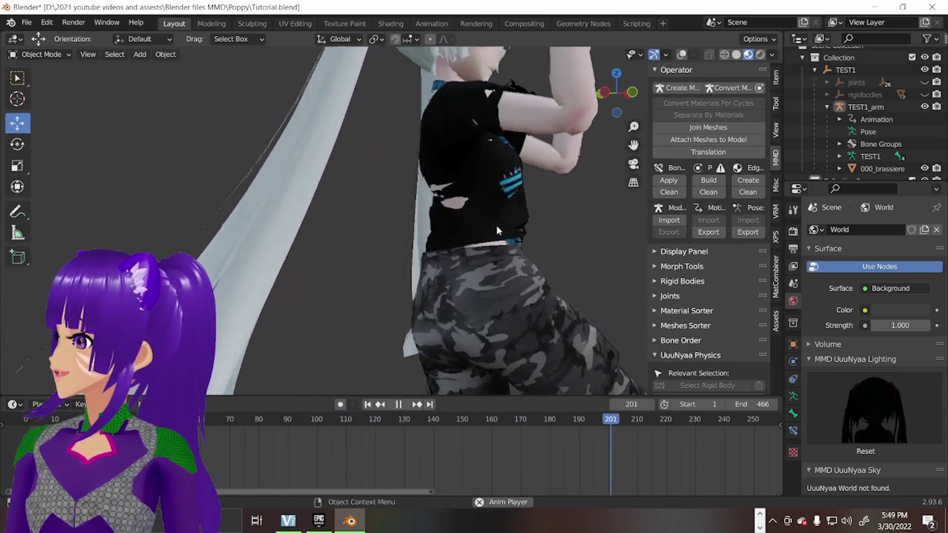
{"action": "mouse_move", "coordinate": [497, 225]}
{"action": "middle_mouse_down"}
{"action": "mouse_move", "coordinate": [548, 220]}
{"action": "mouse_move", "coordinate": [555, 167]}
{"action": "mouse_move", "coordinate": [435, 224]}
{"action": "mouse_move", "coordinate": [405, 226]}
{"action": "mouse_move", "coordinate": [547, 227]}
{"action": "mouse_move", "coordinate": [517, 332]}
{"action": "mouse_move", "coordinate": [341, 346]}
{"action": "middle_mouse_up"}
{"action": "scroll", "coordinate": [402, 327], "scroll_direction": "down", "scroll_amount": 4}
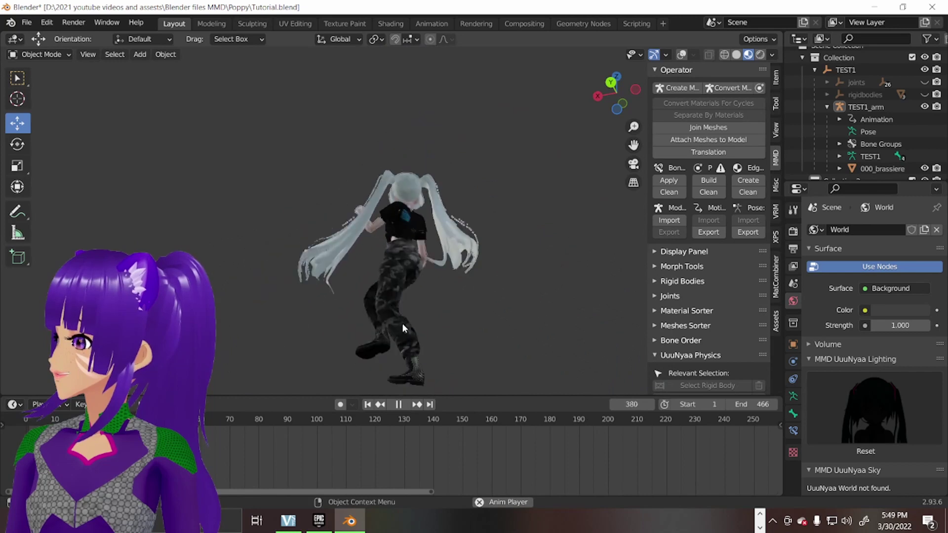
{"action": "scroll", "coordinate": [381, 314], "scroll_direction": "up", "scroll_amount": 3}
{"action": "scroll", "coordinate": [437, 339], "scroll_direction": "up", "scroll_amount": 3}
{"action": "mouse_move", "coordinate": [437, 339]}
{"action": "middle_mouse_down"}
{"action": "mouse_move", "coordinate": [464, 311]}
{"action": "mouse_move", "coordinate": [378, 306]}
{"action": "mouse_move", "coordinate": [453, 321]}
{"action": "mouse_move", "coordinate": [424, 295]}
{"action": "middle_mouse_up"}
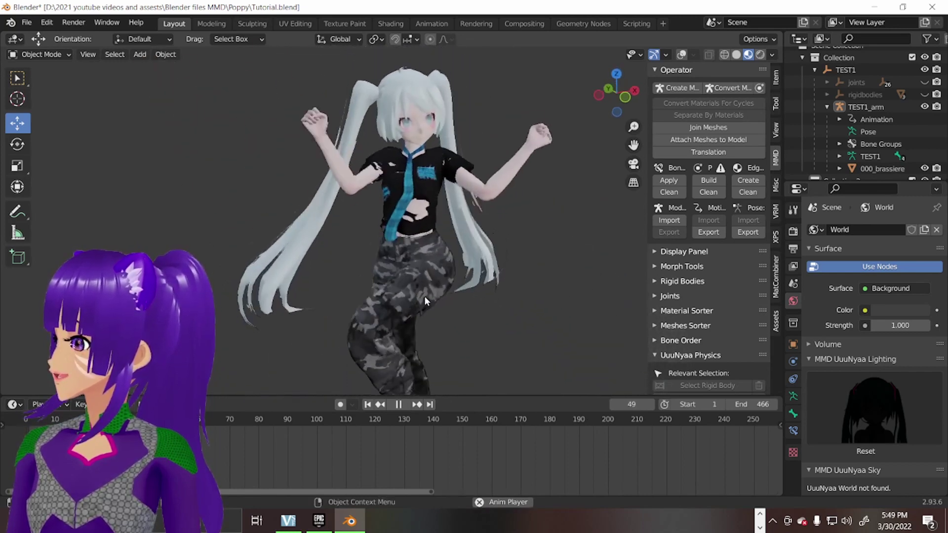
{"action": "left_click", "coordinate": [60, 58]}
{"action": "scroll", "coordinate": [544, 177], "scroll_direction": "up", "scroll_amount": 4}
Stop playback at frame 0 and select the torn shirt, 00D_Complicated Top.
{"action": "key", "text": "Escape"}
{"action": "left_click", "coordinate": [254, 93]}
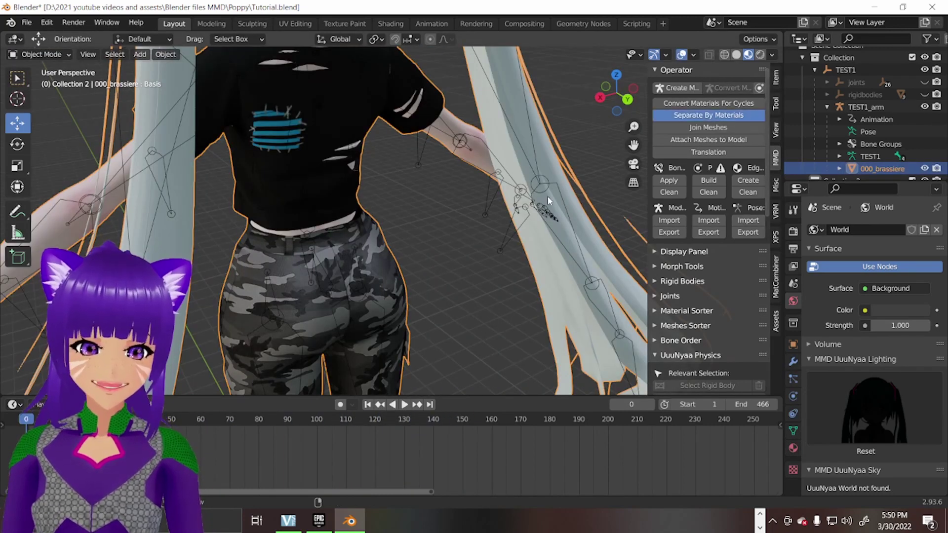
{"action": "left_click", "coordinate": [327, 134]}
{"action": "left_click", "coordinate": [347, 163]}
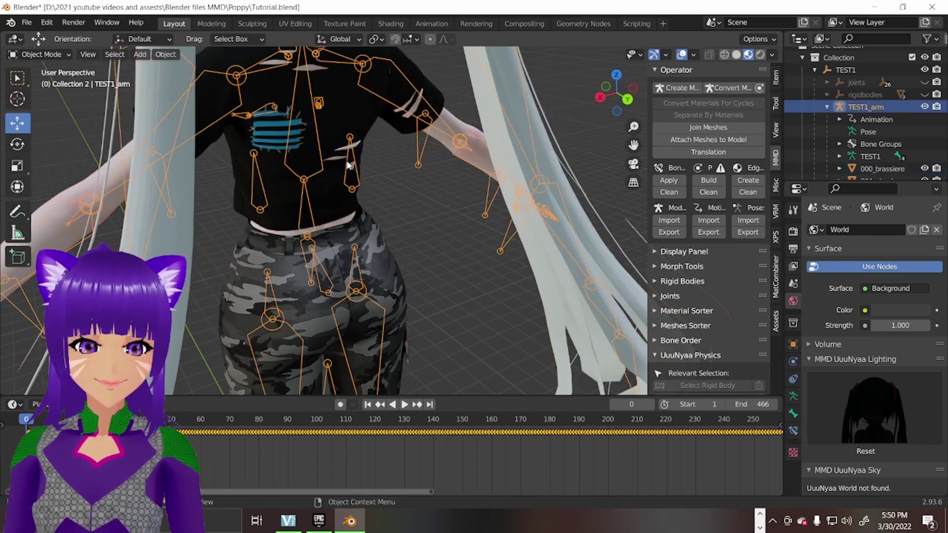
{"action": "left_click", "coordinate": [315, 221]}
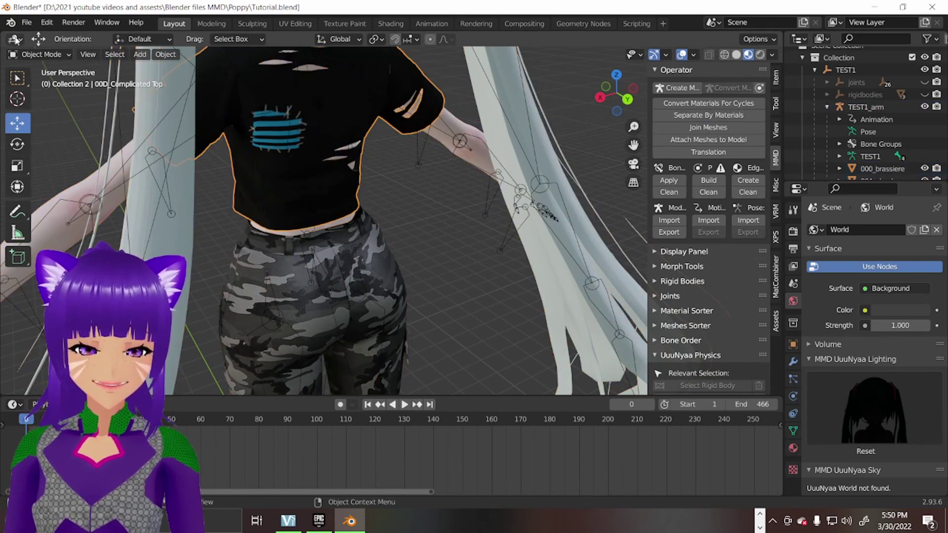
{"action": "left_click", "coordinate": [41, 54]}
Put the shirt in Sculpt Mode and set the Grab brush radius to 245 px.
{"action": "left_click", "coordinate": [42, 95]}
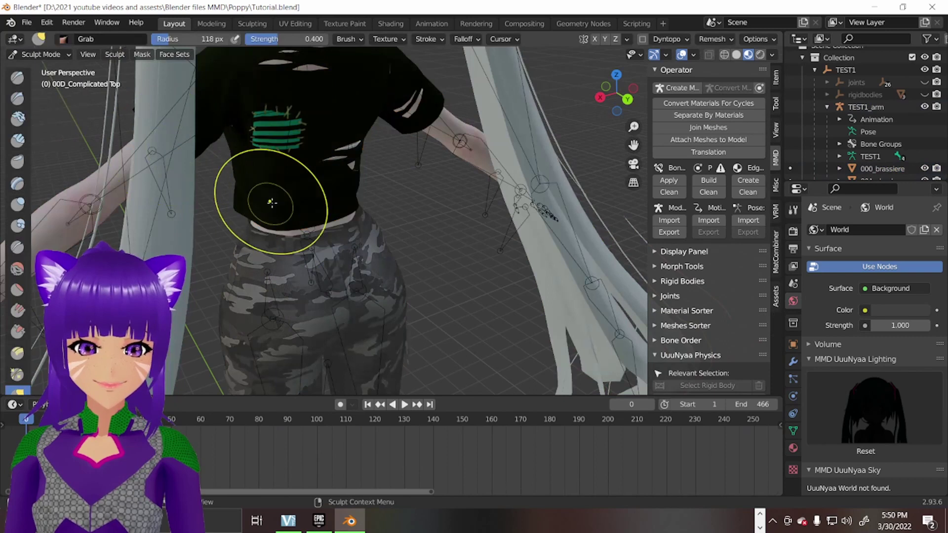
{"action": "key", "text": "f"}
{"action": "left_click", "coordinate": [448, 180]}
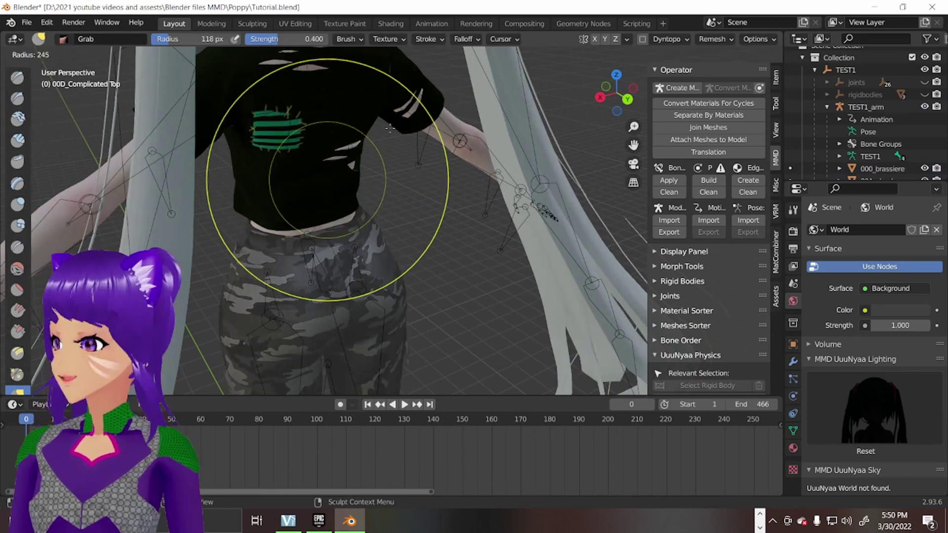
{"action": "scroll", "coordinate": [333, 181], "scroll_direction": "down", "scroll_amount": 3}
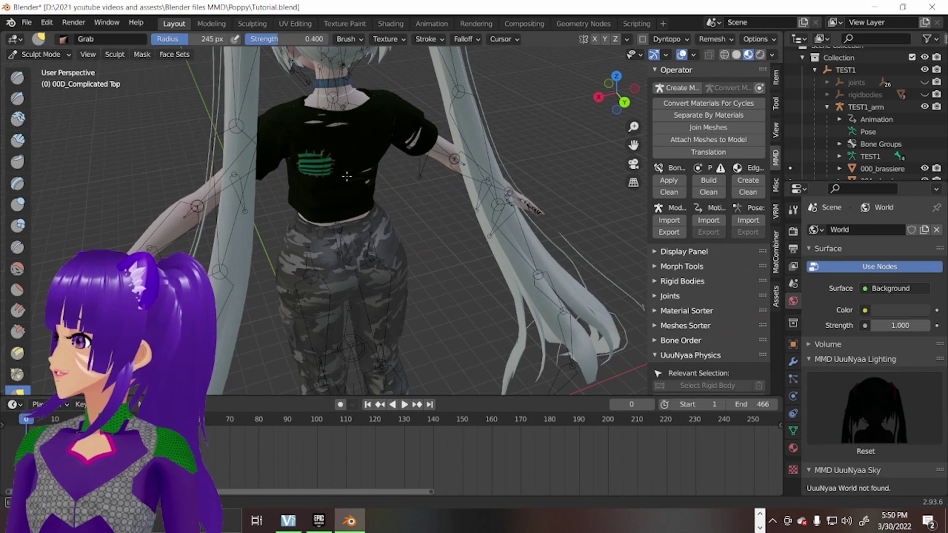
Inspect the shirt and blue tie from side and front, then return to Object Mode.
{"action": "mouse_move", "coordinate": [346, 180]}
{"action": "middle_mouse_down"}
{"action": "mouse_move", "coordinate": [351, 290]}
{"action": "mouse_move", "coordinate": [331, 225]}
{"action": "middle_mouse_up"}
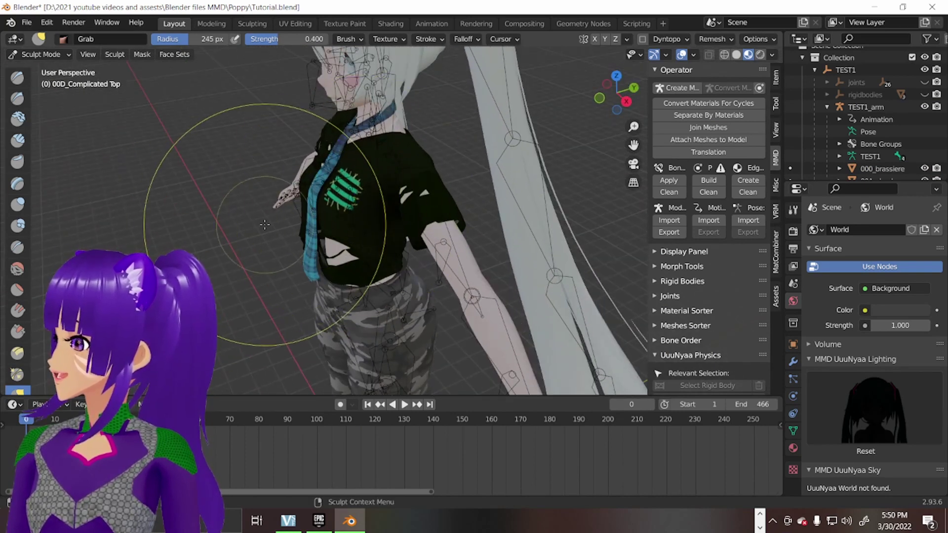
{"action": "mouse_move", "coordinate": [265, 225]}
{"action": "middle_mouse_down"}
{"action": "mouse_move", "coordinate": [326, 222]}
{"action": "mouse_move", "coordinate": [344, 196]}
{"action": "mouse_move", "coordinate": [356, 169]}
{"action": "mouse_move", "coordinate": [269, 168]}
{"action": "mouse_move", "coordinate": [302, 180]}
{"action": "mouse_move", "coordinate": [315, 134]}
{"action": "mouse_move", "coordinate": [410, 160]}
{"action": "middle_mouse_up"}
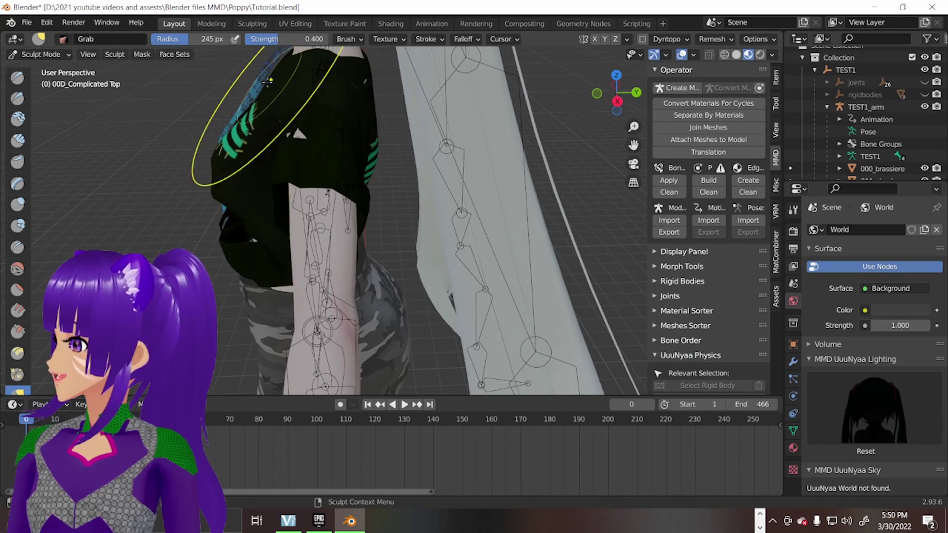
{"action": "mouse_move", "coordinate": [269, 82]}
{"action": "middle_mouse_down"}
{"action": "mouse_move", "coordinate": [283, 160]}
{"action": "mouse_move", "coordinate": [497, 110]}
{"action": "mouse_move", "coordinate": [317, 156]}
{"action": "middle_mouse_up"}
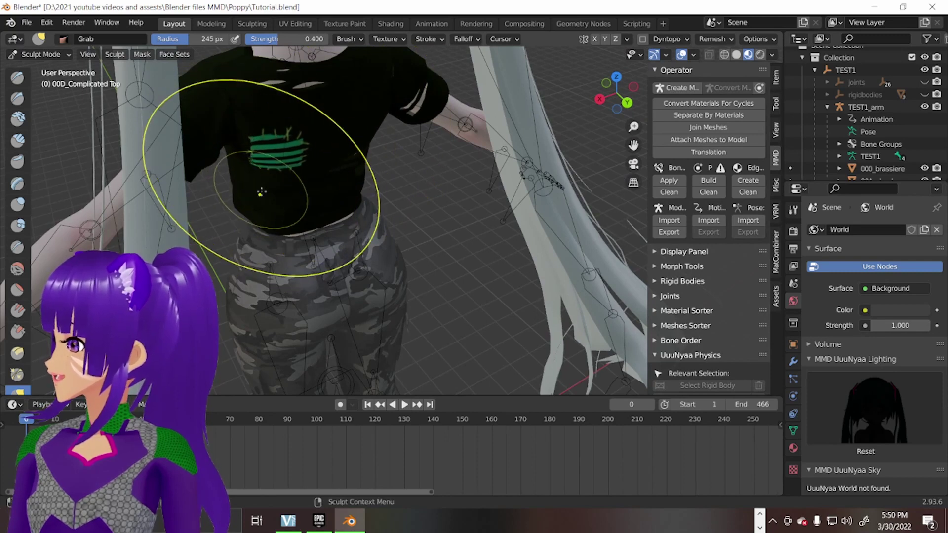
{"action": "middle_click_drag", "start_coordinate": [261, 192], "coordinate": [419, 200]}
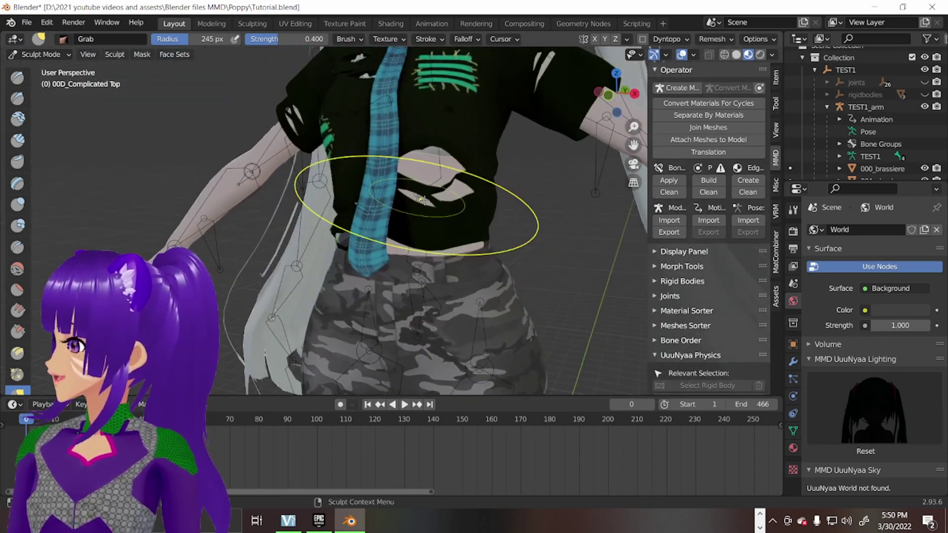
{"action": "mouse_move", "coordinate": [463, 215]}
{"action": "middle_mouse_down"}
{"action": "mouse_move", "coordinate": [422, 214]}
{"action": "mouse_move", "coordinate": [458, 252]}
{"action": "mouse_move", "coordinate": [422, 238]}
{"action": "middle_mouse_up"}
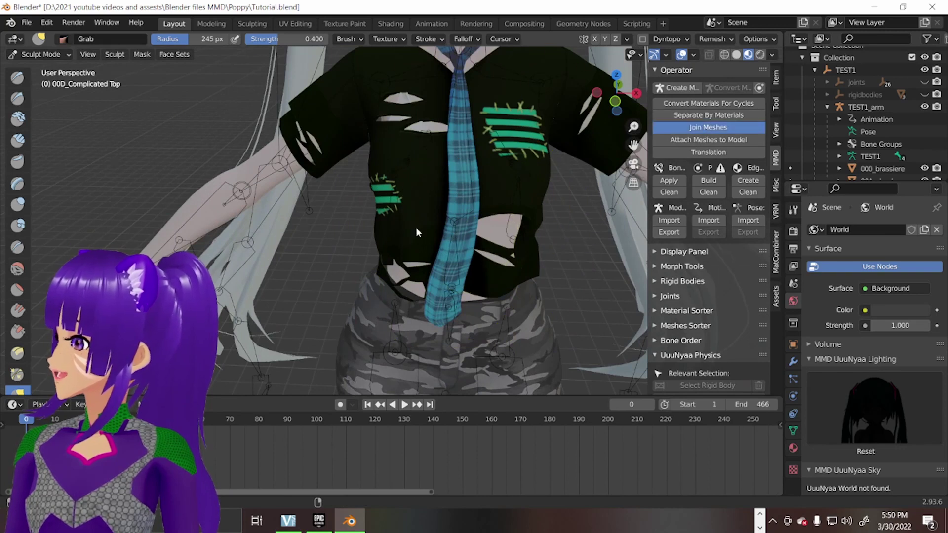
{"action": "key", "text": "ctrl+Tab"}
{"action": "scroll", "coordinate": [530, 209], "scroll_direction": "down", "scroll_amount": 3}
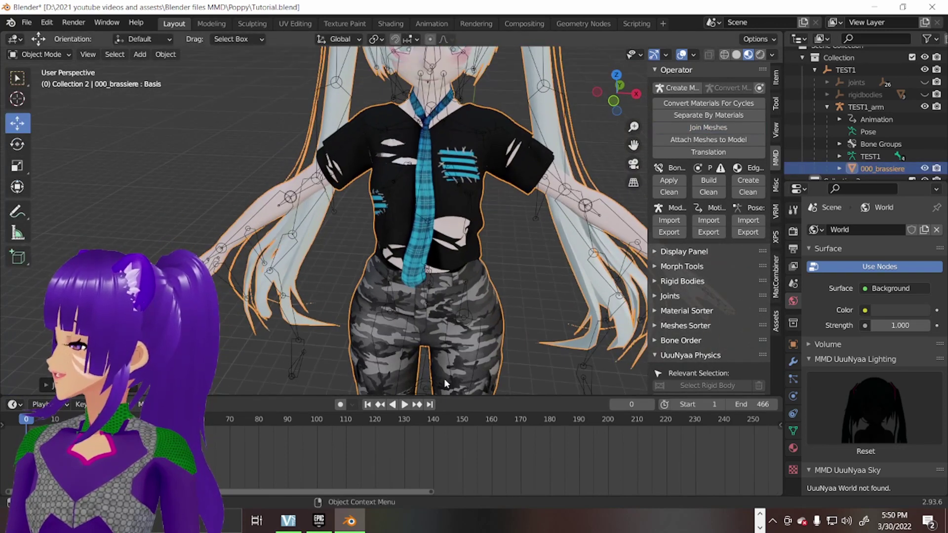
Play the dance to check the shirt for clipping, then stop and rewind to frame 0.
{"action": "left_click", "coordinate": [404, 405]}
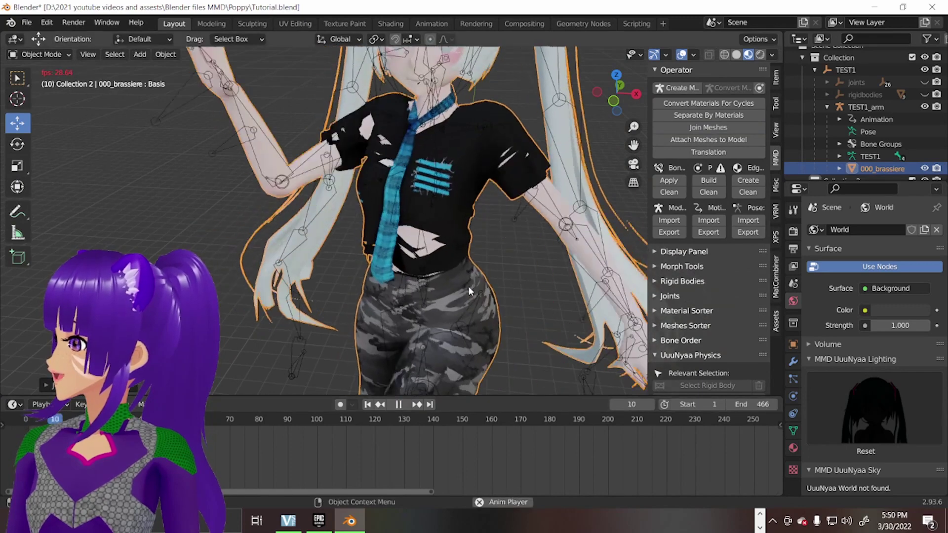
{"action": "middle_click_drag", "start_coordinate": [469, 287], "coordinate": [467, 196]}
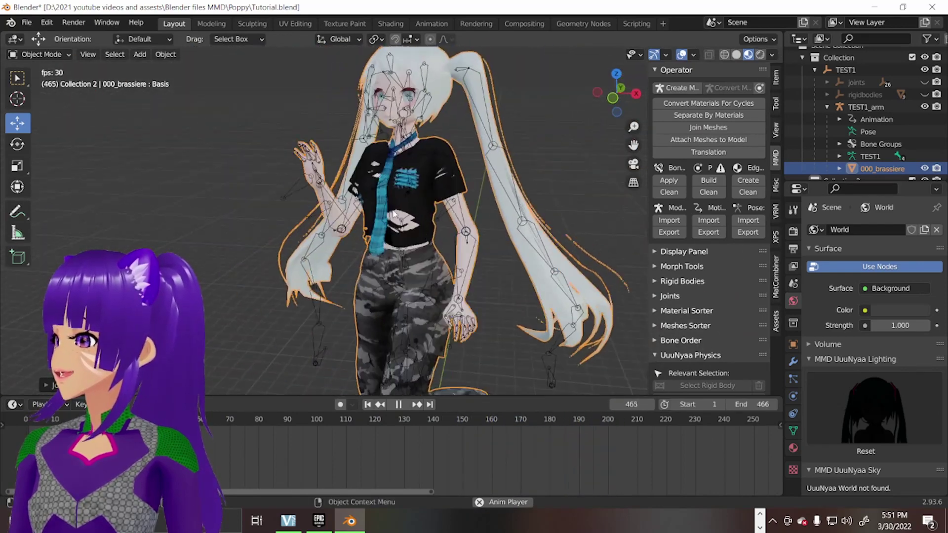
{"action": "scroll", "coordinate": [375, 241], "scroll_direction": "up", "scroll_amount": 4}
{"action": "mouse_move", "coordinate": [458, 203]}
{"action": "middle_mouse_down"}
{"action": "mouse_move", "coordinate": [491, 200]}
{"action": "mouse_move", "coordinate": [187, 131]}
{"action": "middle_mouse_up"}
{"action": "scroll", "coordinate": [477, 195], "scroll_direction": "up", "scroll_amount": 2}
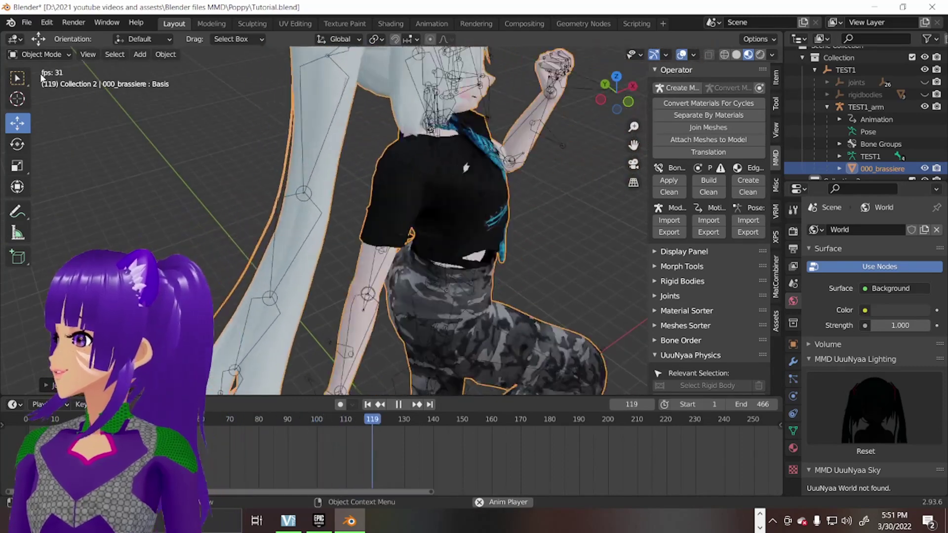
{"action": "key", "text": "space"}
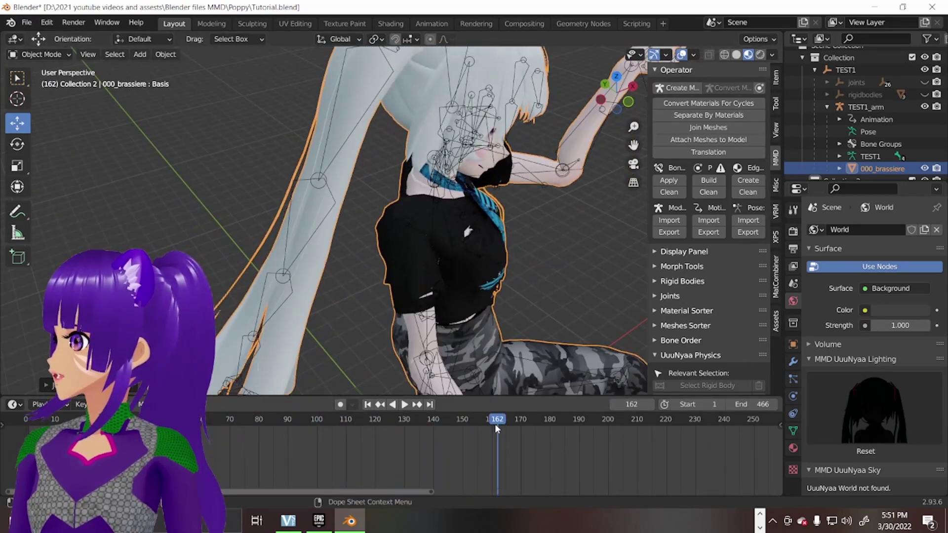
{"action": "left_click_drag", "start_coordinate": [497, 424], "coordinate": [26, 420]}
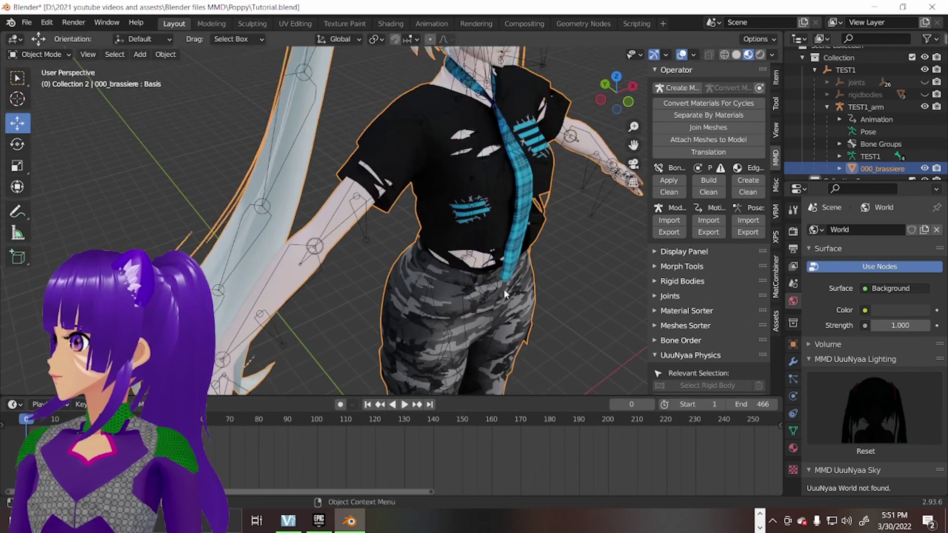
{"action": "scroll", "coordinate": [504, 295], "scroll_direction": "up", "scroll_amount": 2}
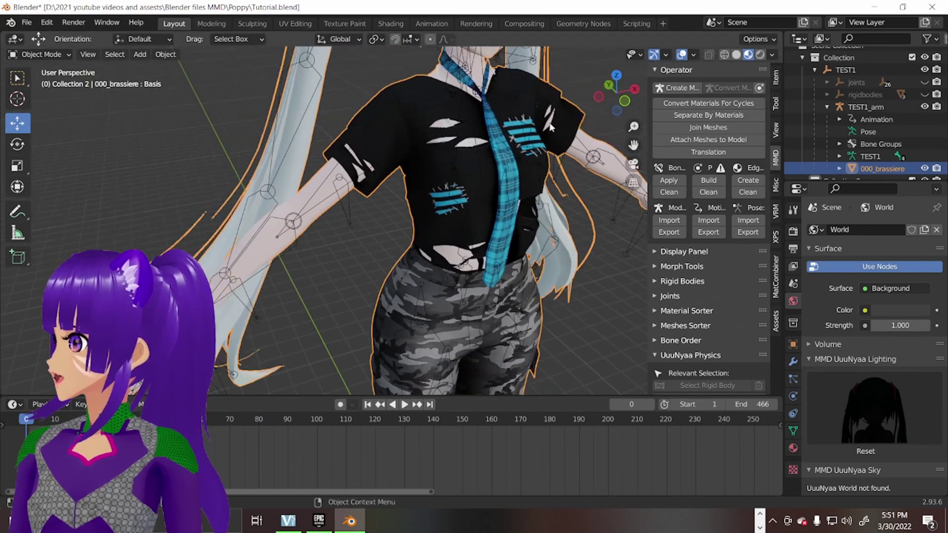
{"action": "middle_click_drag", "start_coordinate": [608, 149], "coordinate": [508, 132]}
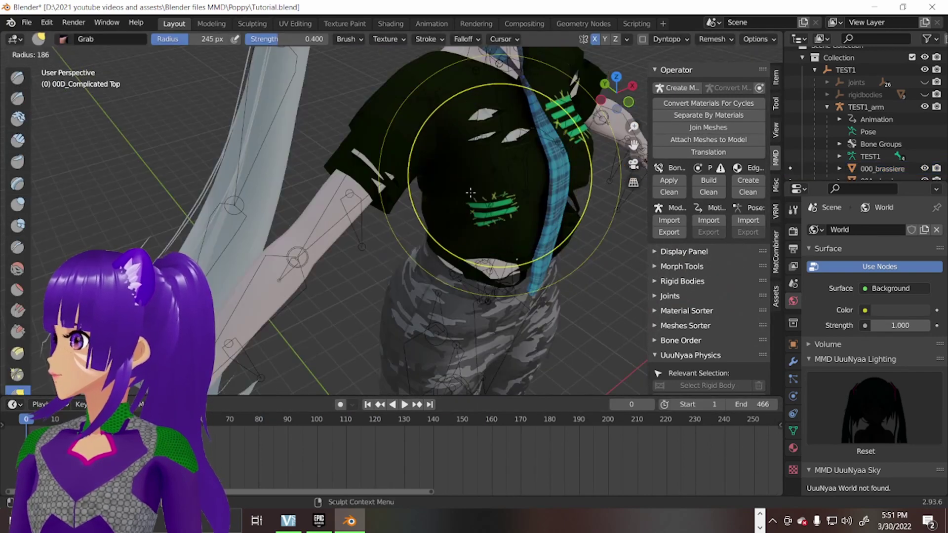
Orbit and zoom around the torso to inspect the torn shirt from below and the side.
{"action": "middle_click_drag", "start_coordinate": [476, 265], "coordinate": [444, 195]}
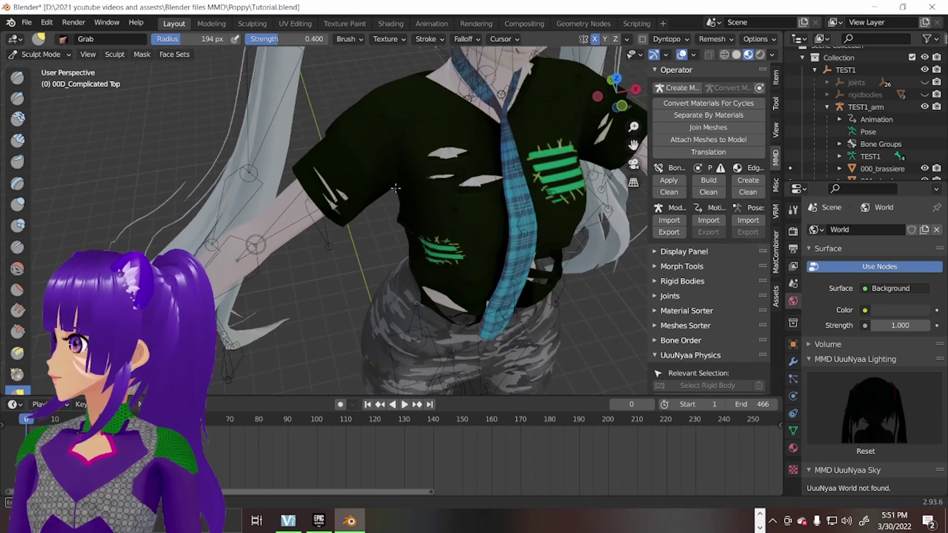
{"action": "middle_click_drag", "start_coordinate": [519, 174], "coordinate": [581, 185]}
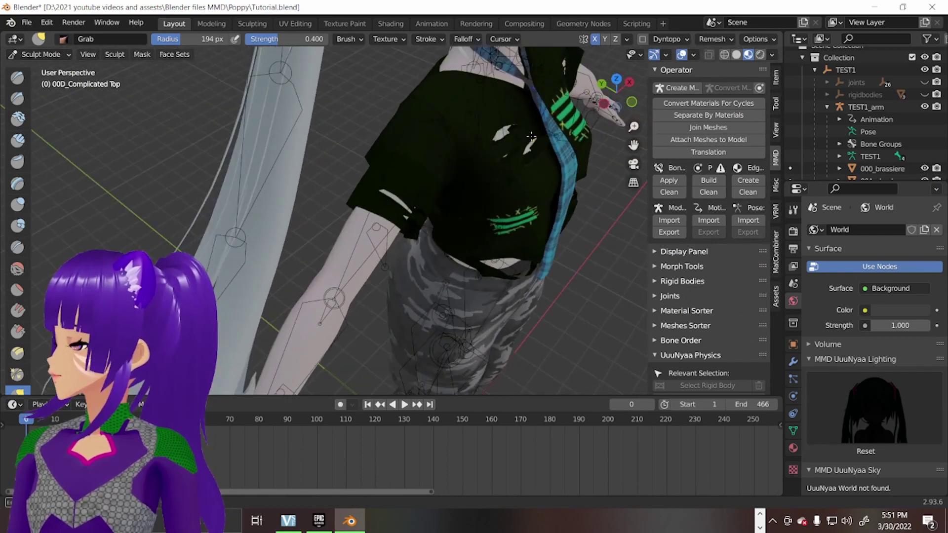
{"action": "middle_click_drag", "start_coordinate": [551, 139], "coordinate": [573, 154]}
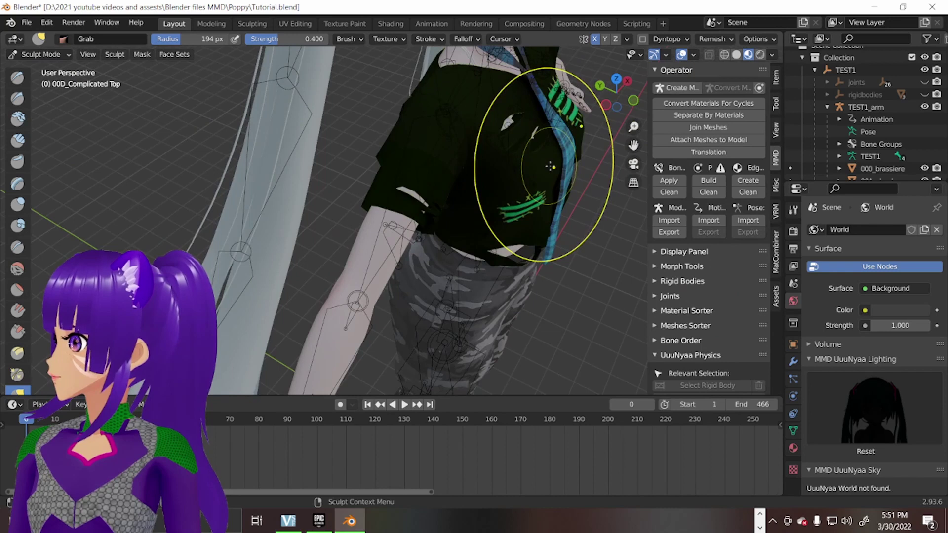
{"action": "mouse_move", "coordinate": [560, 169]}
{"action": "middle_mouse_down"}
{"action": "mouse_move", "coordinate": [561, 201]}
{"action": "mouse_move", "coordinate": [570, 162]}
{"action": "middle_mouse_up"}
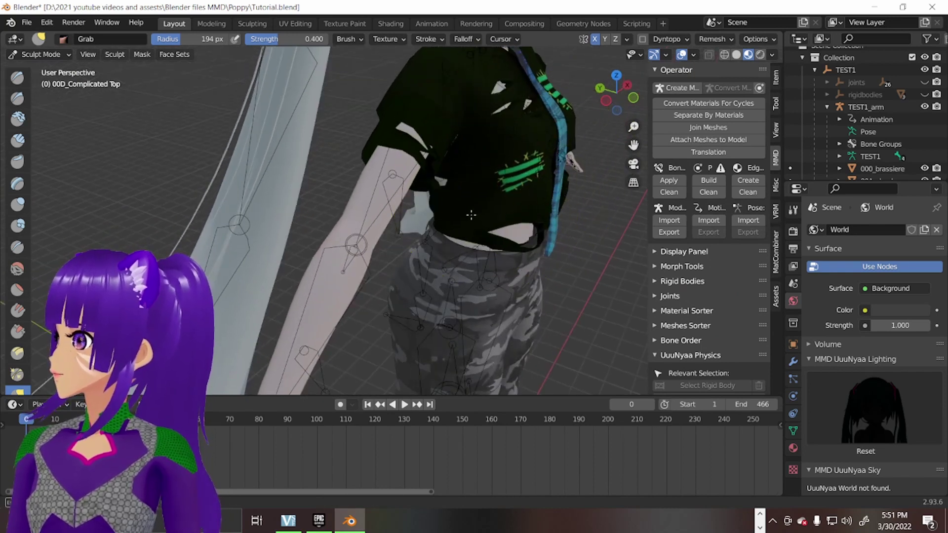
{"action": "scroll", "coordinate": [462, 158], "scroll_direction": "up", "scroll_amount": 3}
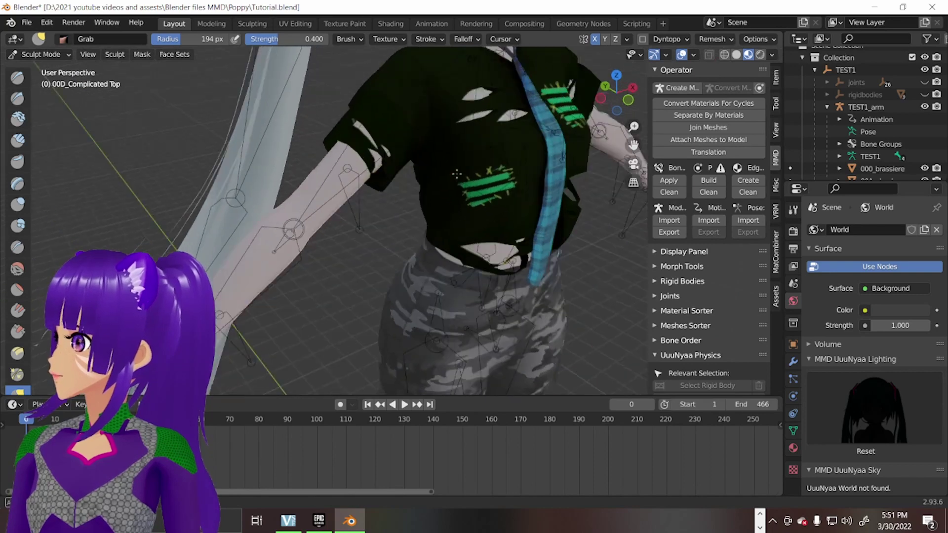
{"action": "middle_click_drag", "start_coordinate": [412, 159], "coordinate": [392, 236]}
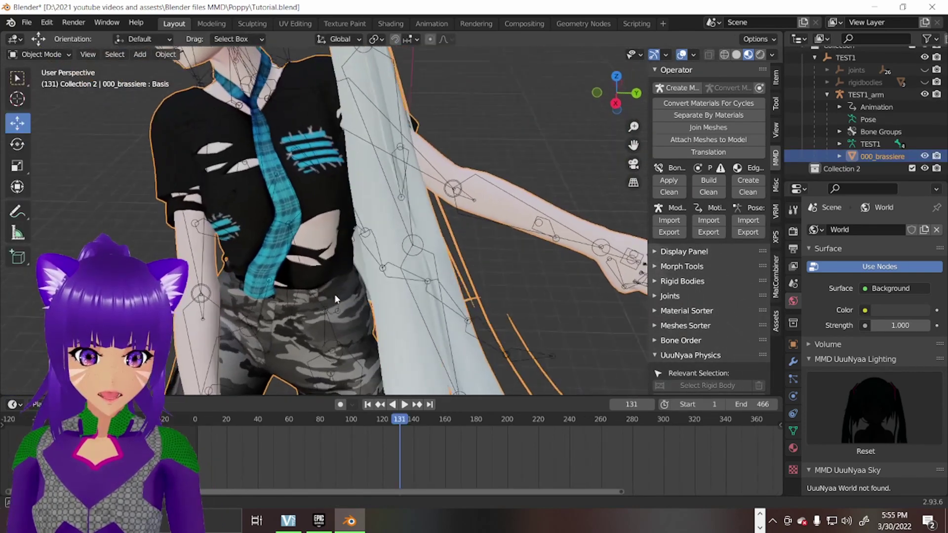
{"action": "mouse_move", "coordinate": [334, 294]}
{"action": "middle_mouse_down"}
{"action": "mouse_move", "coordinate": [335, 202]}
{"action": "mouse_move", "coordinate": [423, 211]}
{"action": "mouse_move", "coordinate": [473, 302]}
{"action": "middle_mouse_up"}
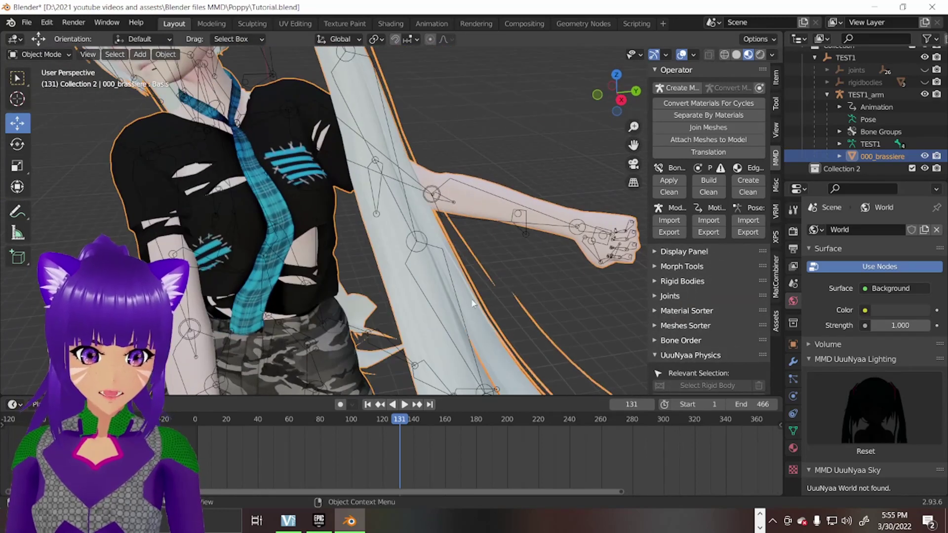
Play and scrub the dance back to an earlier pose, checking the torso from the front.
{"action": "left_click", "coordinate": [404, 404]}
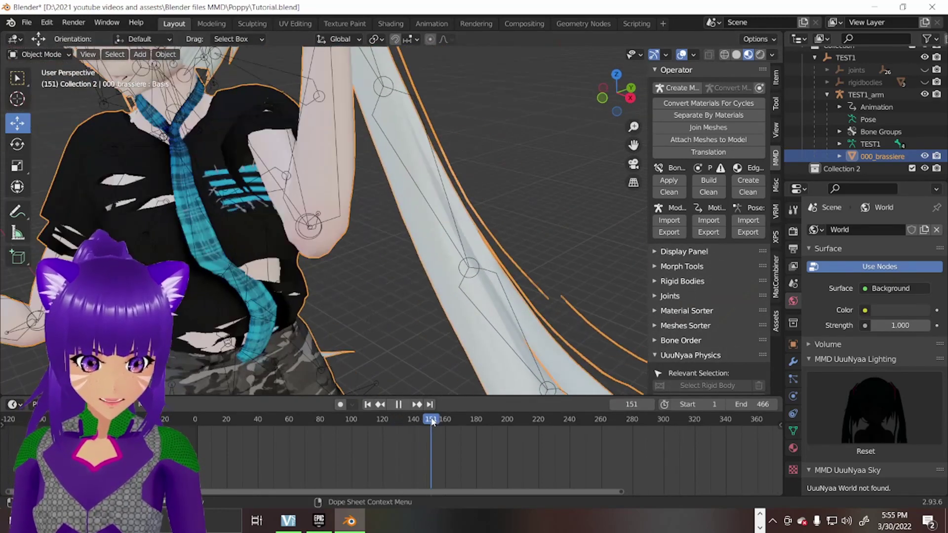
{"action": "scroll", "coordinate": [332, 237], "scroll_direction": "down", "scroll_amount": 3}
{"action": "scroll", "coordinate": [332, 236], "scroll_direction": "down", "scroll_amount": 3}
{"action": "mouse_move", "coordinate": [282, 281]}
{"action": "middle_mouse_down"}
{"action": "mouse_move", "coordinate": [377, 309]}
{"action": "mouse_move", "coordinate": [321, 311]}
{"action": "middle_mouse_up"}
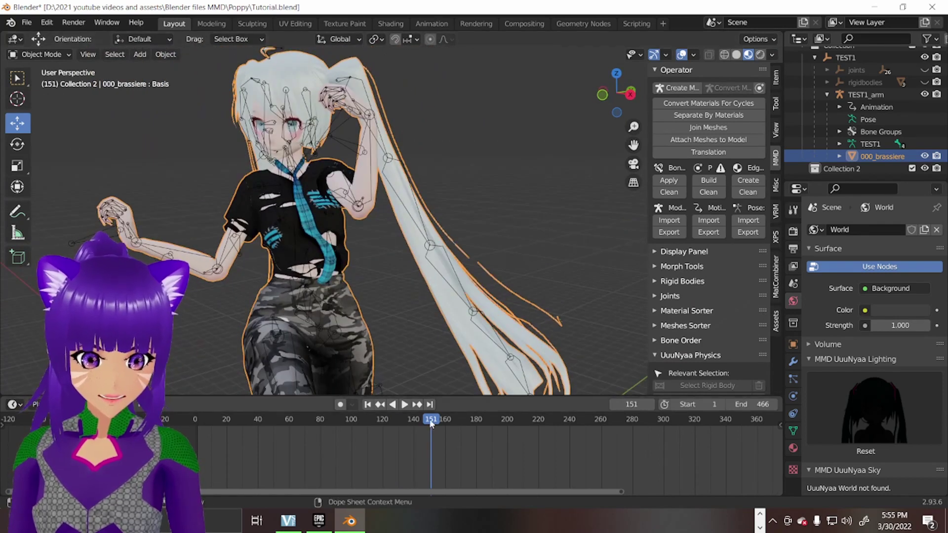
{"action": "left_click_drag", "start_coordinate": [432, 429], "coordinate": [196, 438]}
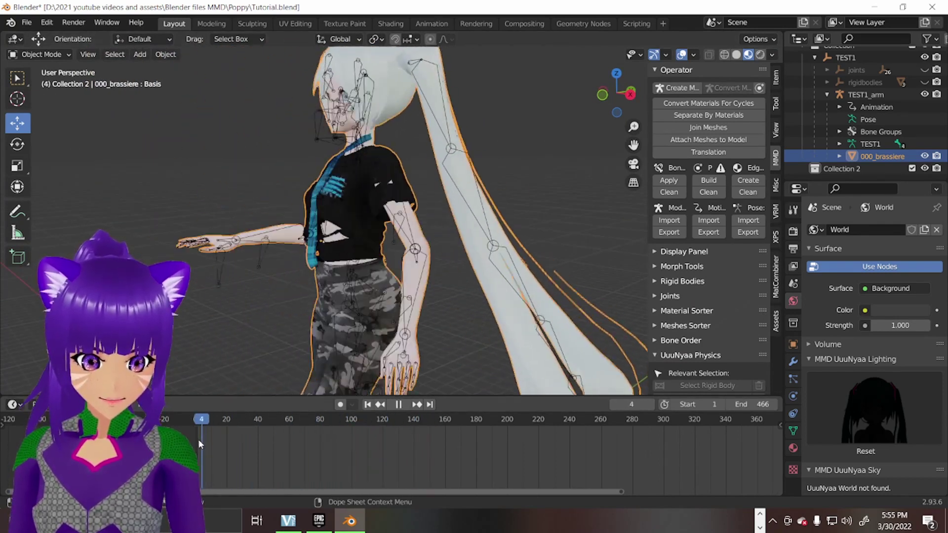
{"action": "scroll", "coordinate": [290, 282], "scroll_direction": "up", "scroll_amount": 2}
{"action": "scroll", "coordinate": [296, 278], "scroll_direction": "up", "scroll_amount": 2}
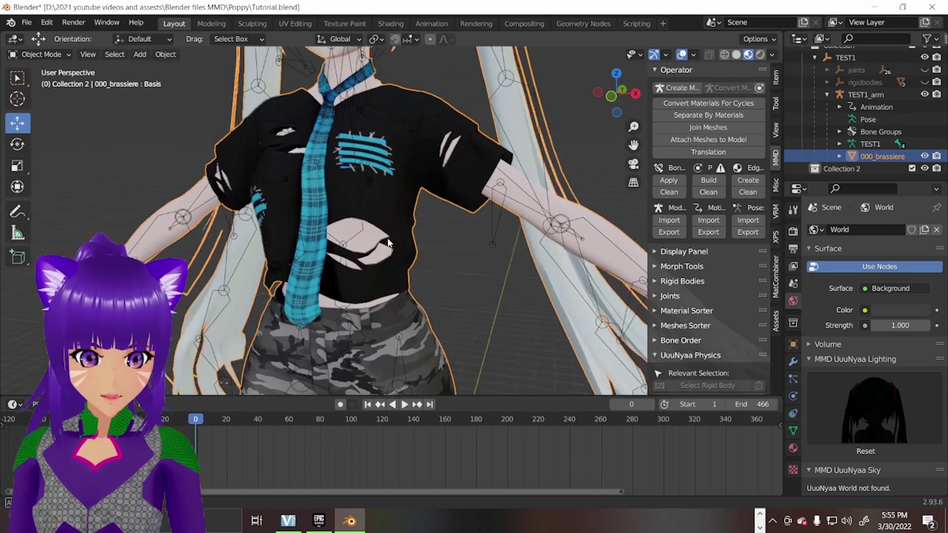
{"action": "scroll", "coordinate": [312, 270], "scroll_direction": "up", "scroll_amount": 2}
{"action": "scroll", "coordinate": [325, 264], "scroll_direction": "up", "scroll_amount": 2}
{"action": "mouse_move", "coordinate": [325, 266]}
{"action": "middle_mouse_down"}
{"action": "mouse_move", "coordinate": [379, 263]}
{"action": "mouse_move", "coordinate": [452, 287]}
{"action": "mouse_move", "coordinate": [389, 261]}
{"action": "mouse_move", "coordinate": [309, 272]}
{"action": "mouse_move", "coordinate": [411, 209]}
{"action": "mouse_move", "coordinate": [394, 244]}
{"action": "mouse_move", "coordinate": [397, 274]}
{"action": "mouse_move", "coordinate": [421, 244]}
{"action": "mouse_move", "coordinate": [307, 242]}
{"action": "mouse_move", "coordinate": [470, 233]}
{"action": "mouse_move", "coordinate": [583, 207]}
{"action": "mouse_move", "coordinate": [545, 213]}
{"action": "mouse_move", "coordinate": [492, 282]}
{"action": "middle_mouse_up"}
{"action": "scroll", "coordinate": [380, 264], "scroll_direction": "up", "scroll_amount": 2}
{"action": "scroll", "coordinate": [308, 242], "scroll_direction": "up", "scroll_amount": 3}
{"action": "scroll", "coordinate": [582, 208], "scroll_direction": "down", "scroll_amount": 3}
{"action": "scroll", "coordinate": [493, 283], "scroll_direction": "up", "scroll_amount": 1}
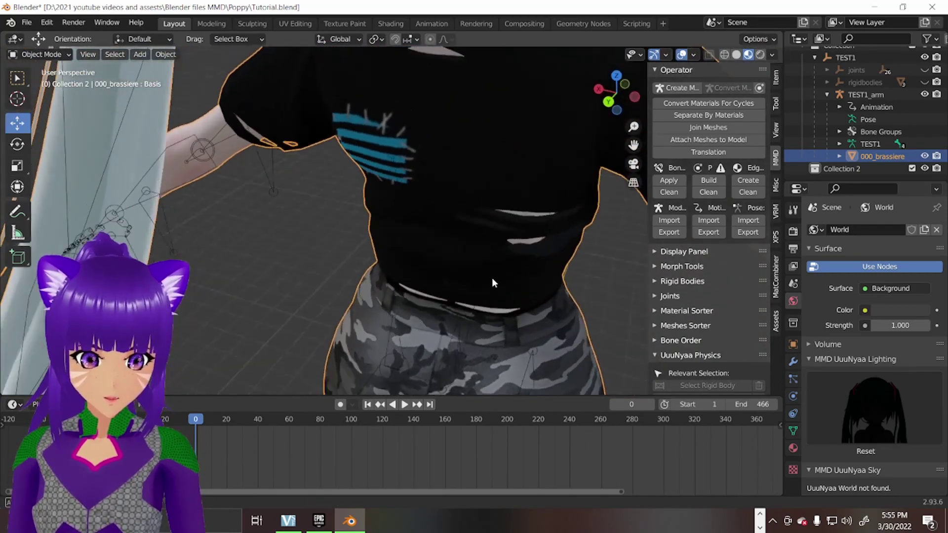
Check the camo pants and shirt during playback, then pause at frame 140.
{"action": "key", "text": "space"}
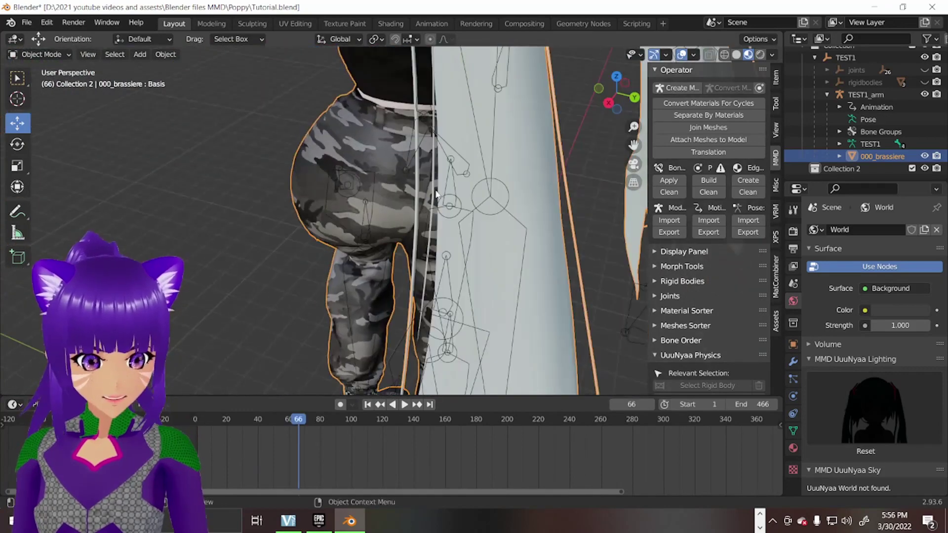
{"action": "mouse_move", "coordinate": [437, 194]}
{"action": "middle_mouse_down"}
{"action": "mouse_move", "coordinate": [344, 169]}
{"action": "mouse_move", "coordinate": [318, 197]}
{"action": "mouse_move", "coordinate": [303, 169]}
{"action": "mouse_move", "coordinate": [348, 376]}
{"action": "middle_mouse_up"}
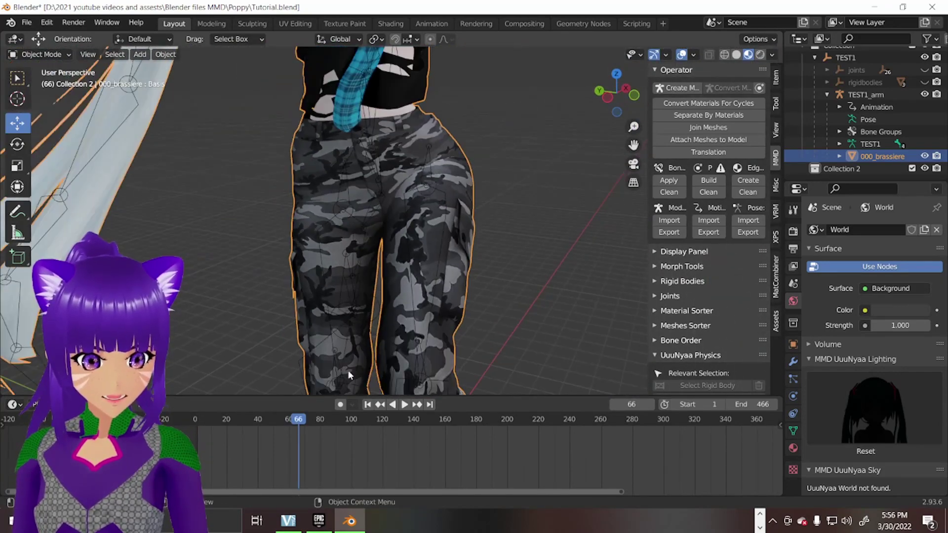
{"action": "key", "text": "space"}
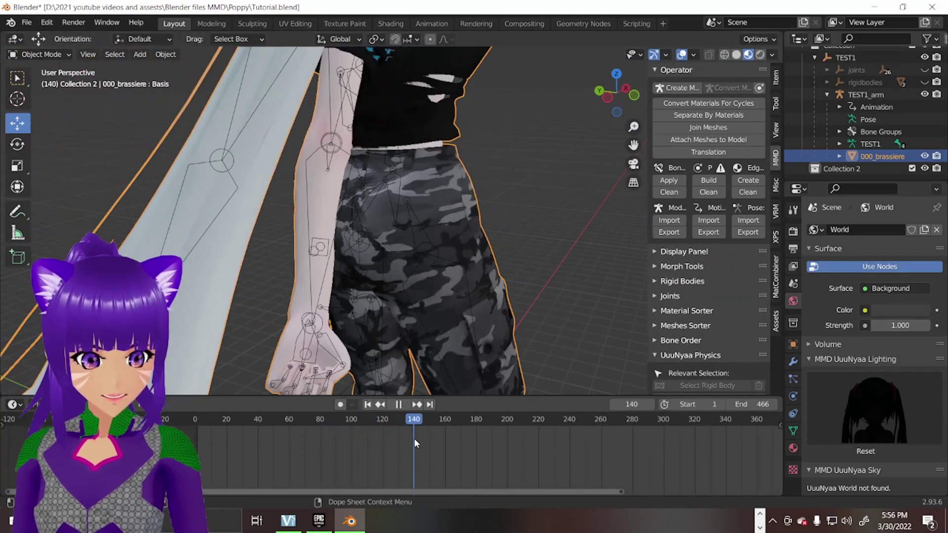
{"action": "key", "text": "space"}
{"action": "middle_click_drag", "start_coordinate": [445, 296], "coordinate": [691, 126]}
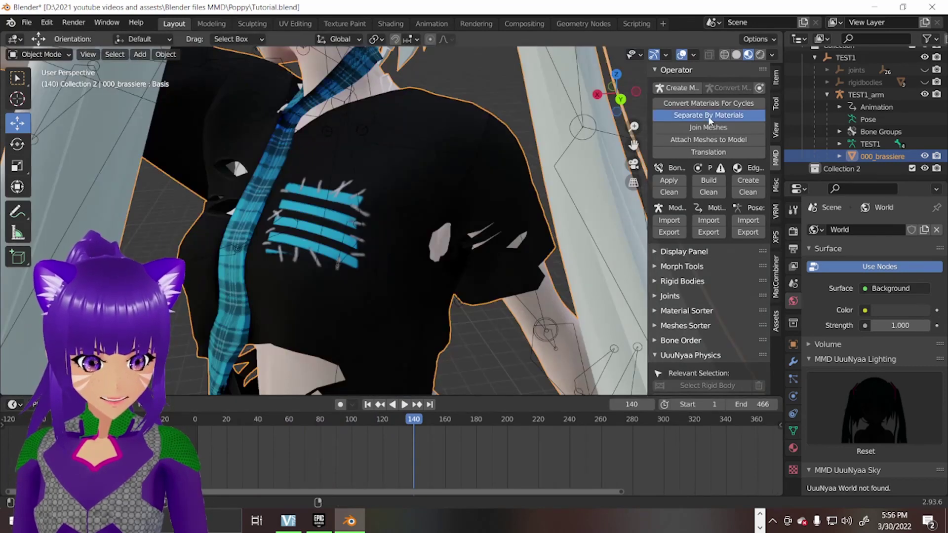
Separate the model into meshes by material and switch to Sculpt Mode.
{"action": "left_click", "coordinate": [709, 115]}
{"action": "mouse_move", "coordinate": [450, 284]}
{"action": "middle_mouse_down"}
{"action": "mouse_move", "coordinate": [429, 291]}
{"action": "mouse_move", "coordinate": [139, 69]}
{"action": "middle_mouse_up"}
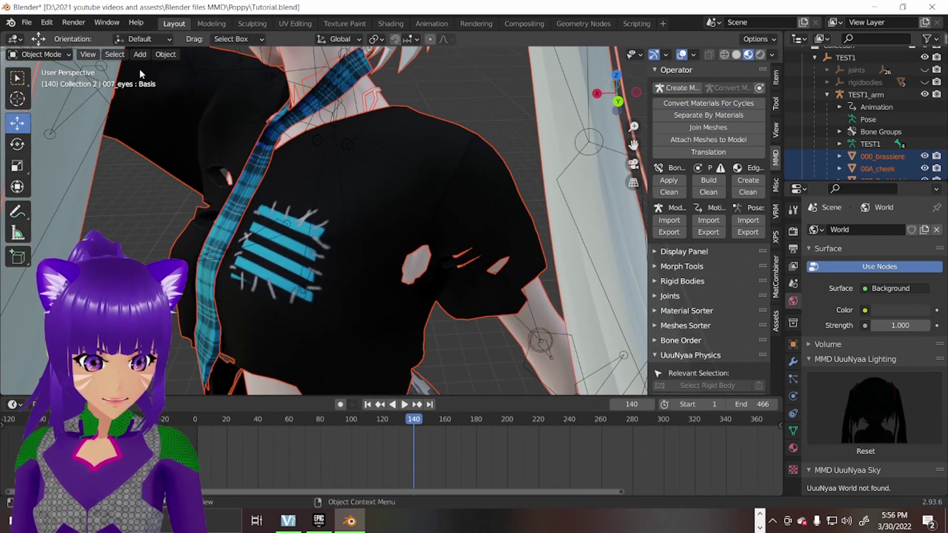
{"action": "left_click", "coordinate": [54, 57]}
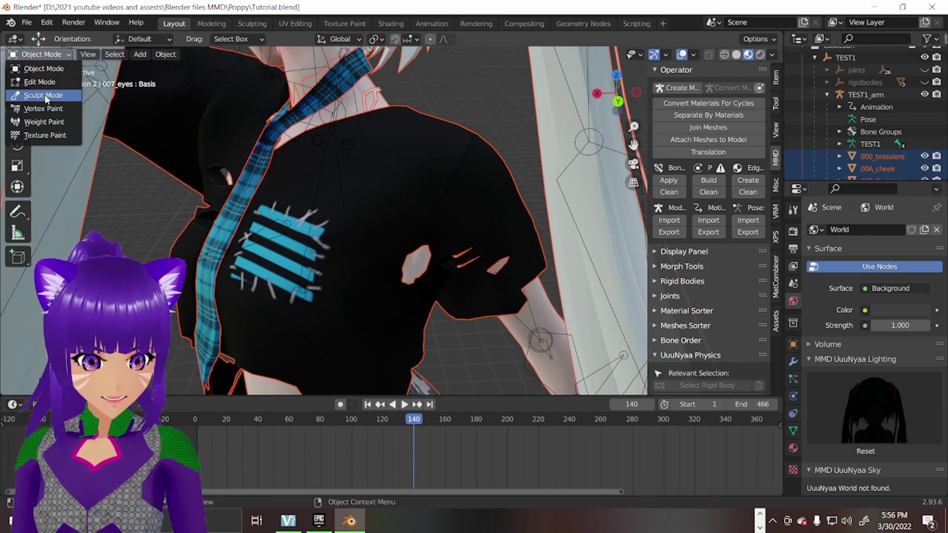
{"action": "left_click", "coordinate": [46, 96]}
Grab-sculpt the 00D_Complicated Top shirt over the exposed skin, then join the meshes.
{"action": "key", "text": "f"}
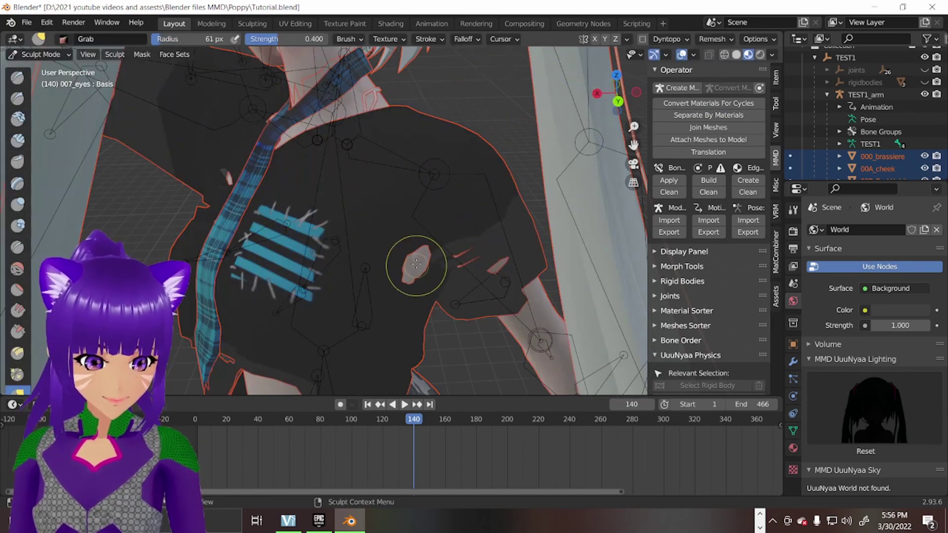
{"action": "key", "text": "alt+q"}
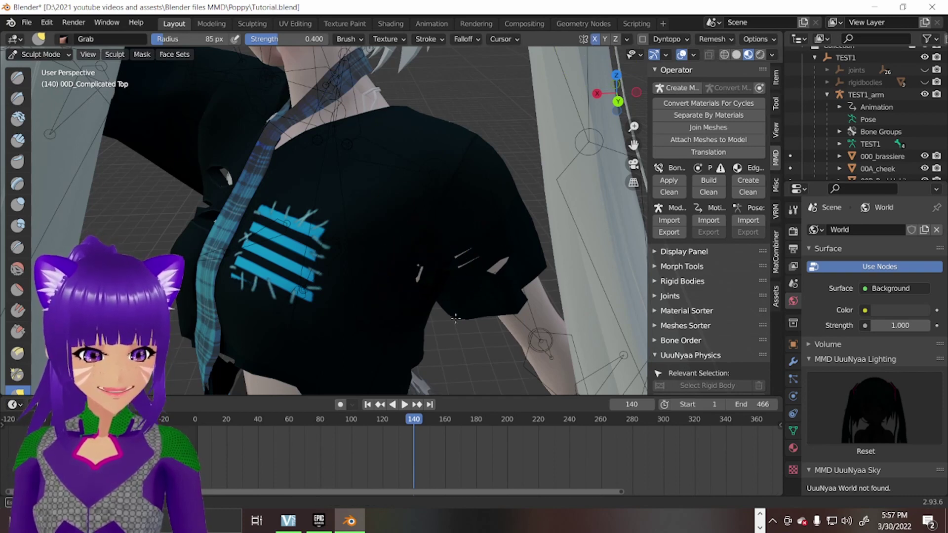
{"action": "mouse_move", "coordinate": [466, 334]}
{"action": "middle_mouse_down"}
{"action": "mouse_move", "coordinate": [450, 313]}
{"action": "mouse_move", "coordinate": [497, 307]}
{"action": "mouse_move", "coordinate": [452, 288]}
{"action": "mouse_move", "coordinate": [515, 264]}
{"action": "mouse_move", "coordinate": [381, 296]}
{"action": "middle_mouse_up"}
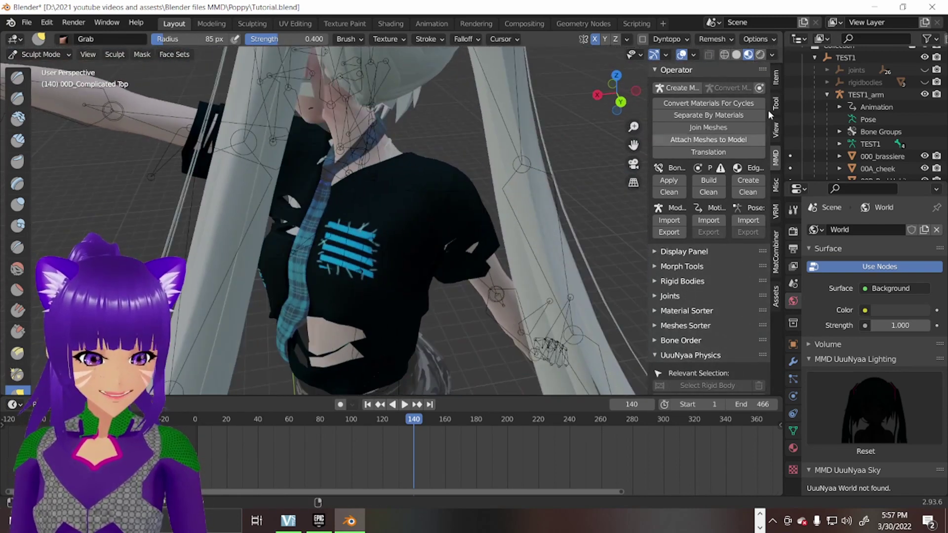
{"action": "scroll", "coordinate": [432, 235], "scroll_direction": "up", "scroll_amount": 1}
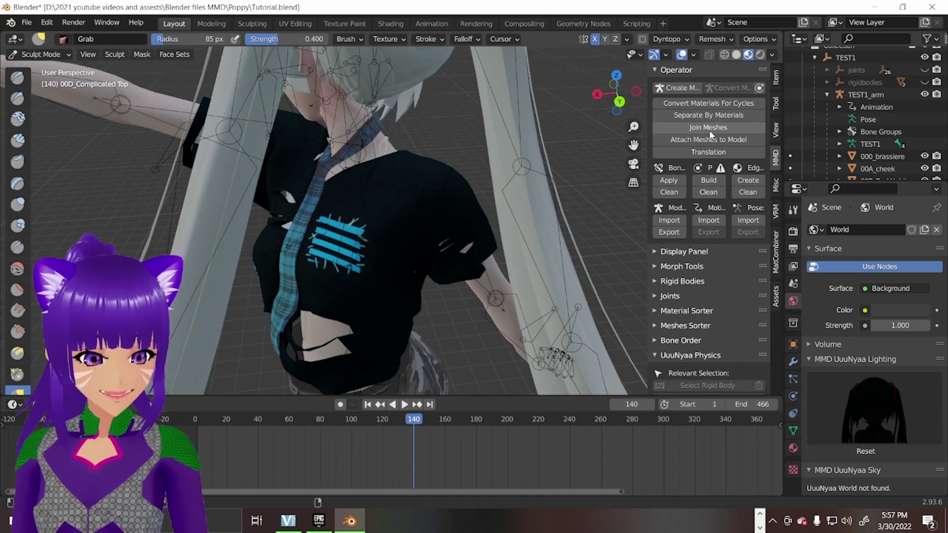
{"action": "scroll", "coordinate": [434, 287], "scroll_direction": "up", "scroll_amount": 2}
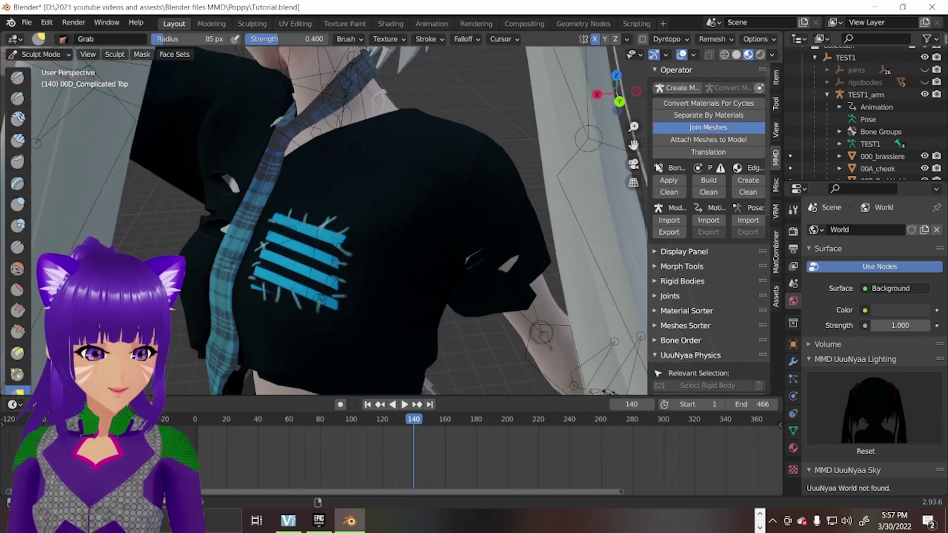
{"action": "left_click", "coordinate": [448, 219]}
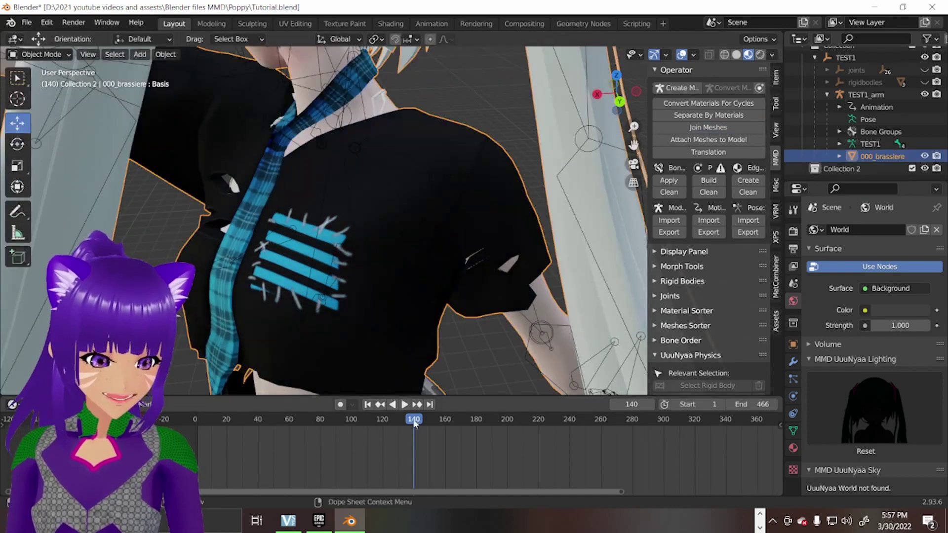
Rewind the dance to frame 0 and replay it toward frame 258, watching the shirt.
{"action": "key", "text": "space"}
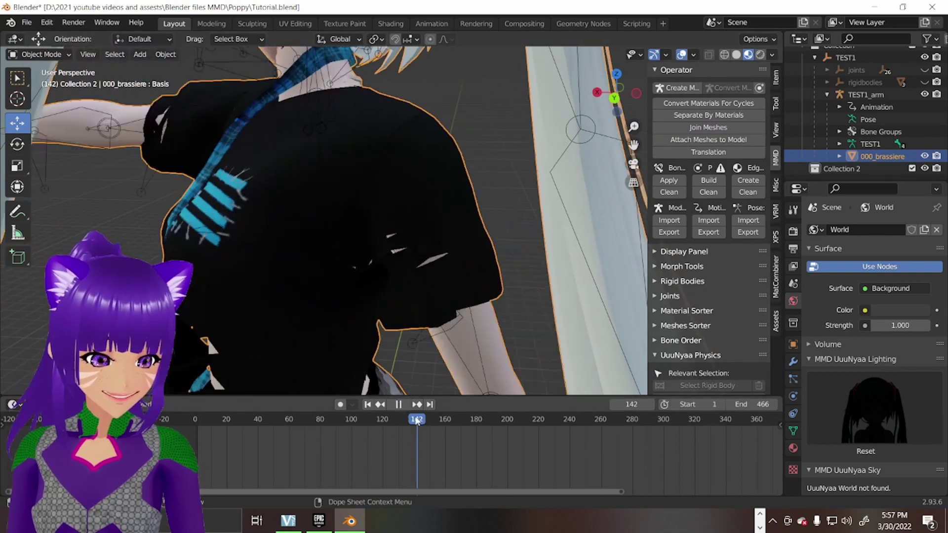
{"action": "left_click_drag", "start_coordinate": [416, 420], "coordinate": [196, 420]}
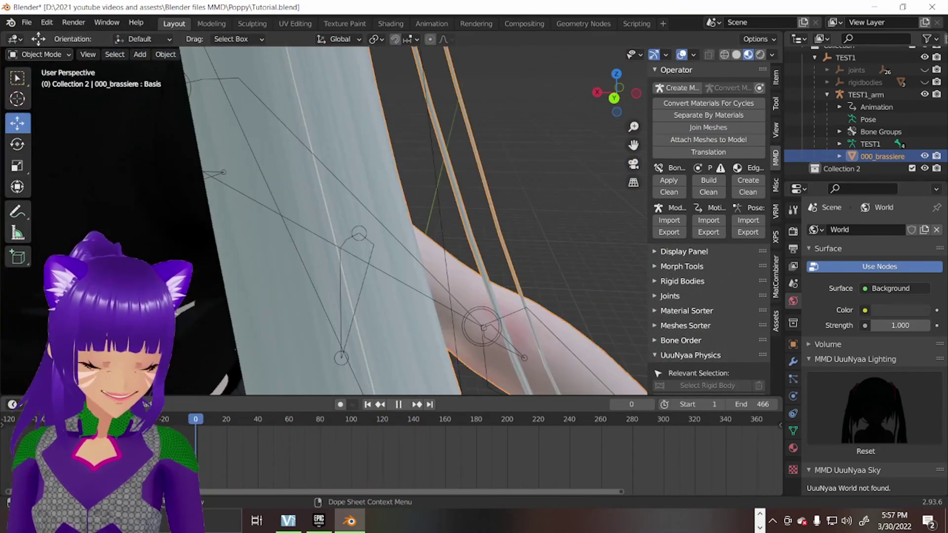
{"action": "key", "text": "space"}
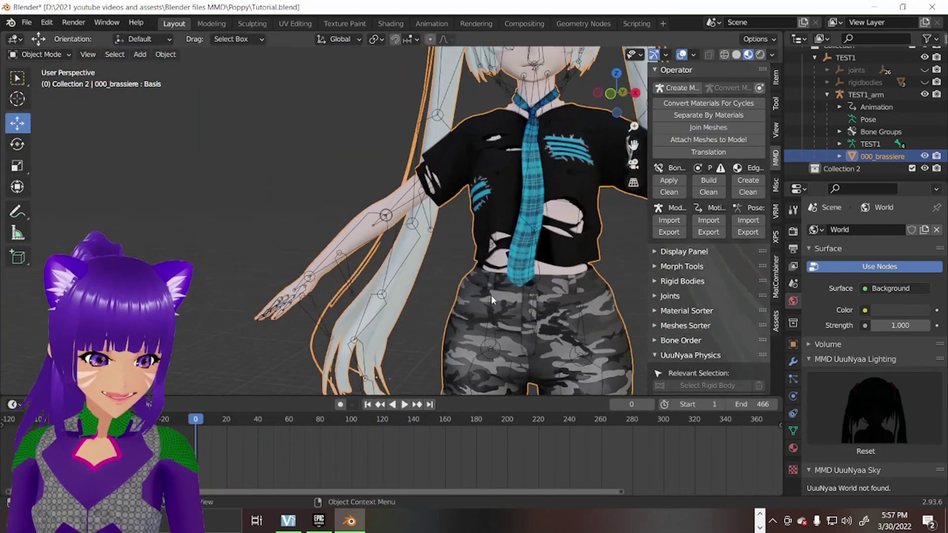
{"action": "scroll", "coordinate": [491, 295], "scroll_direction": "down", "scroll_amount": 4}
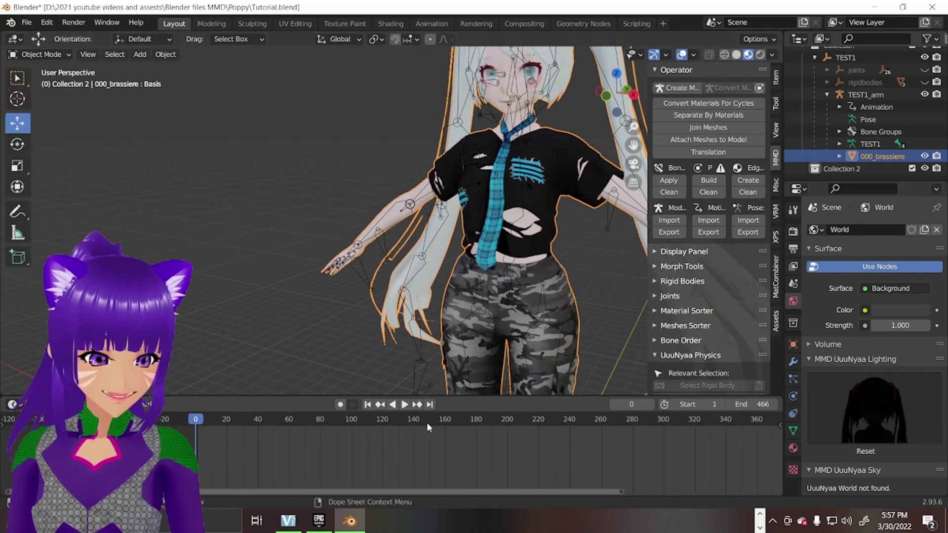
{"action": "left_click", "coordinate": [405, 404]}
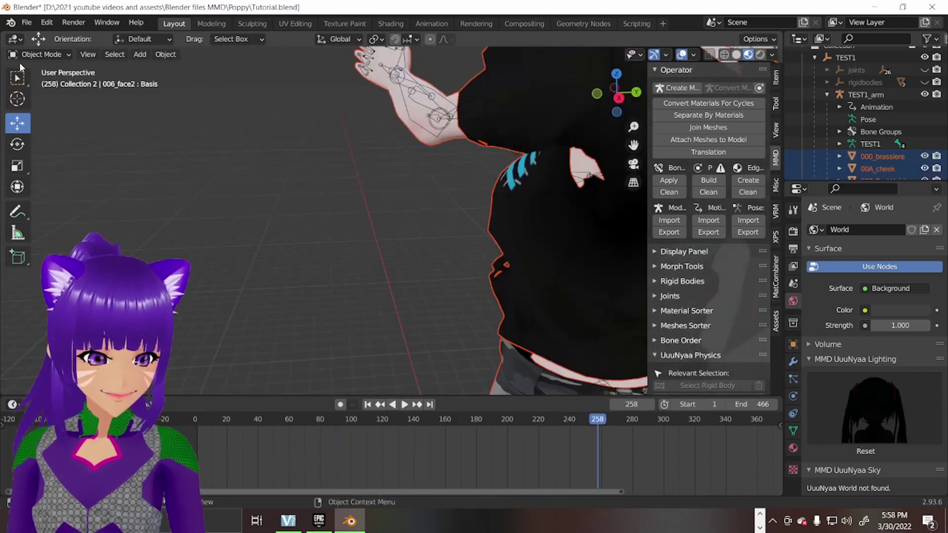
Make 00D_Complicated Top the active object and switch it to Sculpt Mode.
{"action": "left_click", "coordinate": [30, 56]}
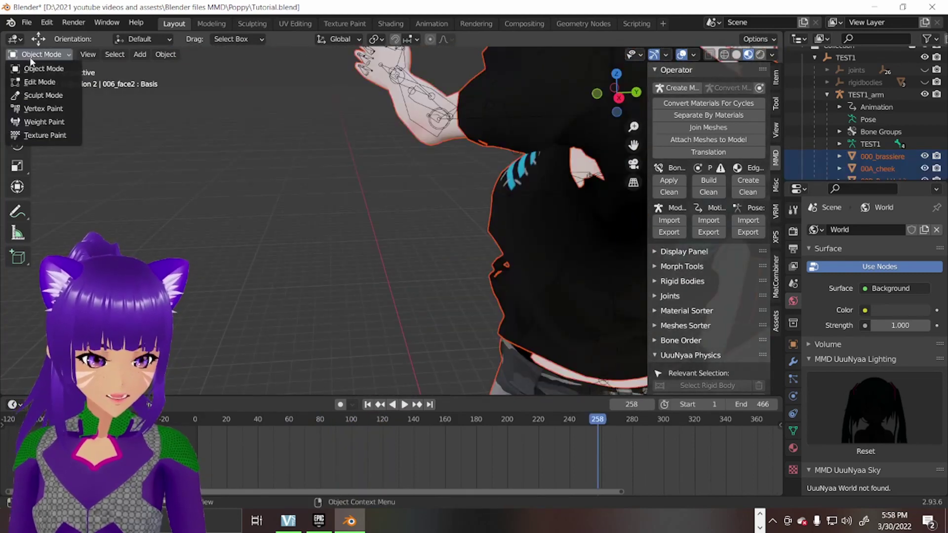
{"action": "left_click", "coordinate": [497, 88]}
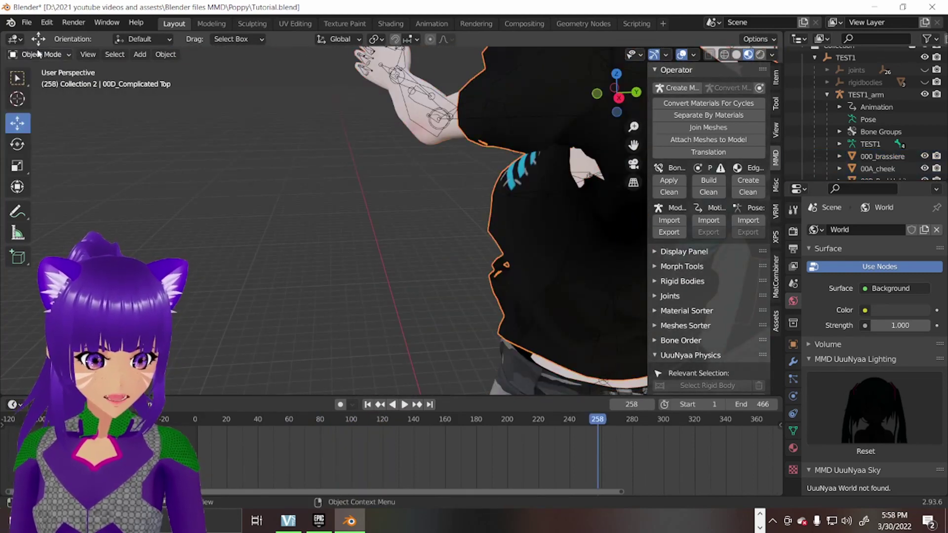
{"action": "left_click", "coordinate": [39, 53]}
{"action": "left_click", "coordinate": [45, 95]}
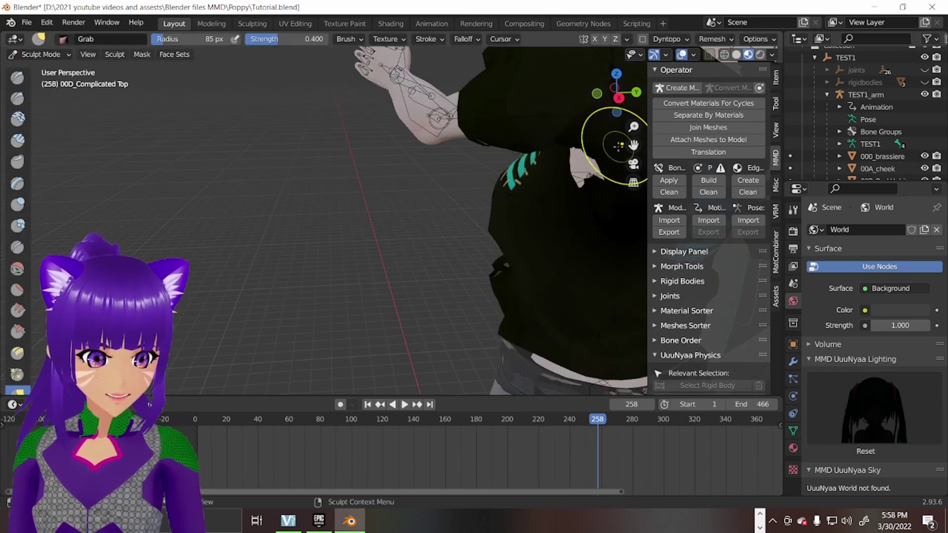
Orbit onto the shirt from above and rewind the animation to frame 0.
{"action": "mouse_move", "coordinate": [619, 146]}
{"action": "middle_mouse_down"}
{"action": "mouse_move", "coordinate": [223, 244]}
{"action": "mouse_move", "coordinate": [326, 196]}
{"action": "mouse_move", "coordinate": [494, 239]}
{"action": "mouse_move", "coordinate": [568, 228]}
{"action": "mouse_move", "coordinate": [480, 249]}
{"action": "middle_mouse_up"}
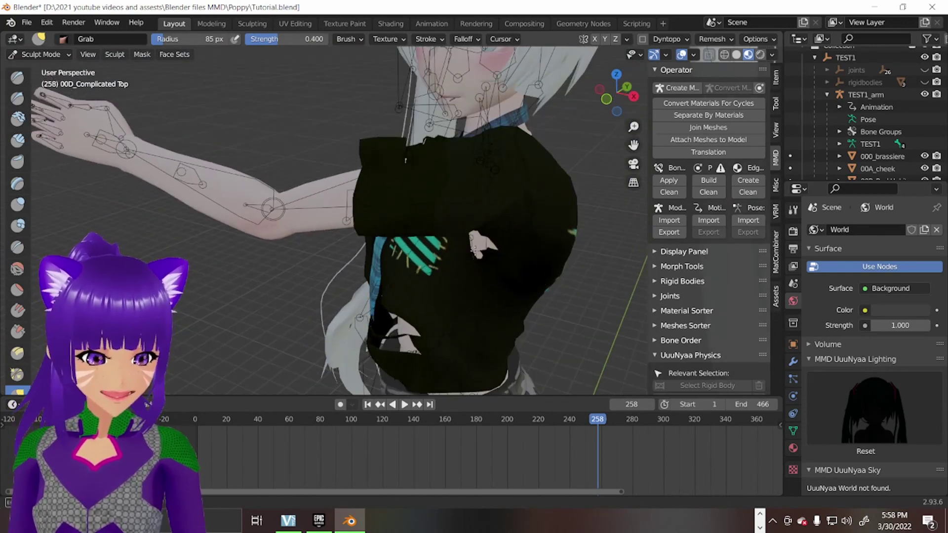
{"action": "mouse_move", "coordinate": [472, 253]}
{"action": "middle_mouse_down"}
{"action": "mouse_move", "coordinate": [415, 296]}
{"action": "mouse_move", "coordinate": [332, 333]}
{"action": "mouse_move", "coordinate": [365, 293]}
{"action": "mouse_move", "coordinate": [345, 370]}
{"action": "middle_mouse_up"}
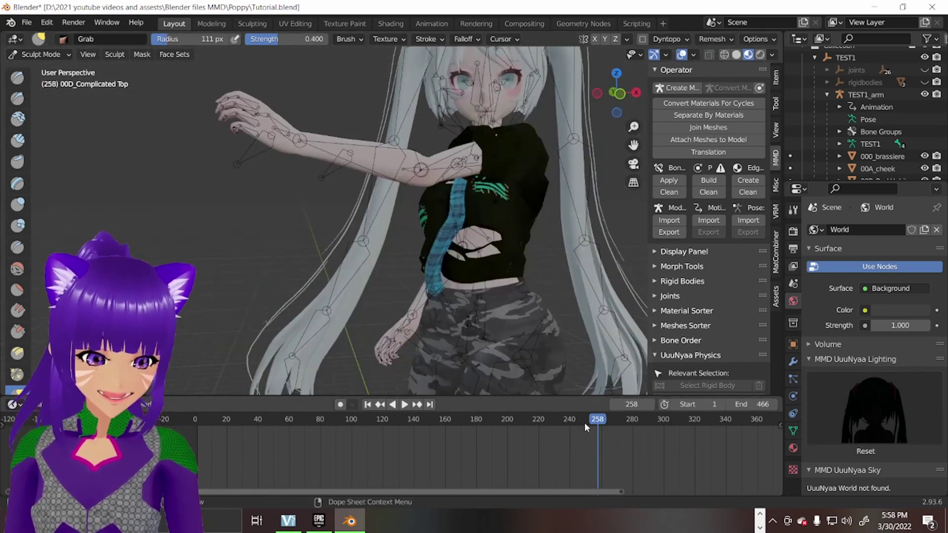
{"action": "left_click_drag", "start_coordinate": [585, 427], "coordinate": [195, 427]}
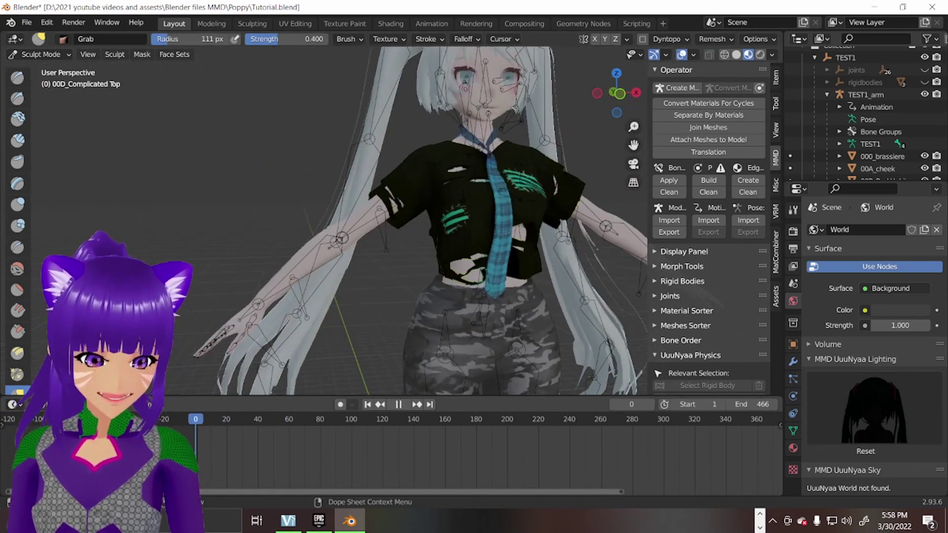
Stop playback and inspect the shirt and tie from several angles.
{"action": "key", "text": "space"}
{"action": "scroll", "coordinate": [550, 274], "scroll_direction": "up", "scroll_amount": 3}
{"action": "scroll", "coordinate": [518, 260], "scroll_direction": "up", "scroll_amount": 2}
{"action": "middle_click_drag", "start_coordinate": [519, 260], "coordinate": [499, 217]}
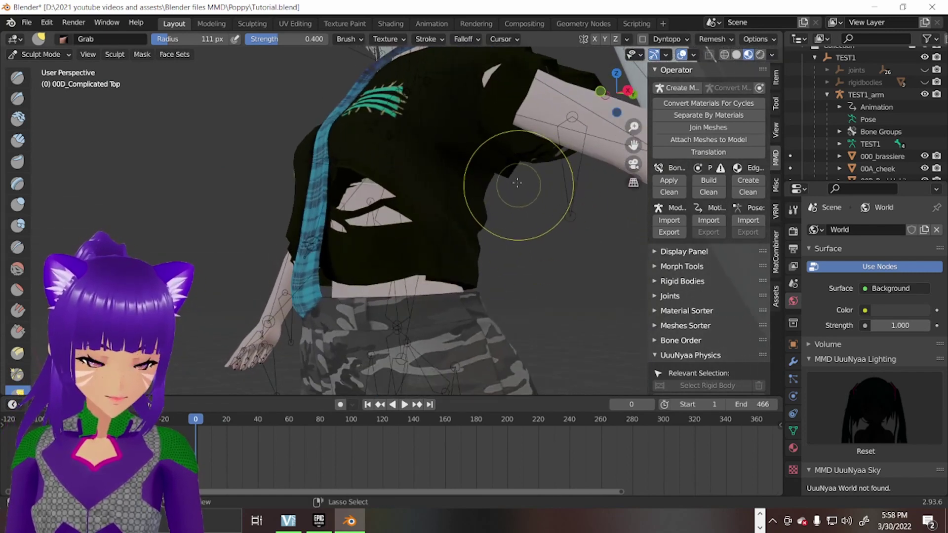
{"action": "middle_click_drag", "start_coordinate": [517, 193], "coordinate": [526, 216]}
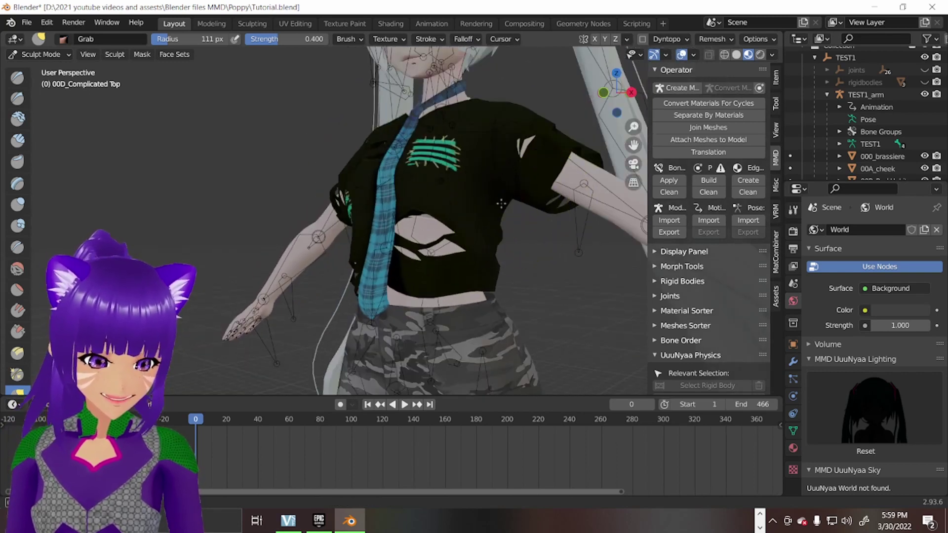
{"action": "mouse_move", "coordinate": [525, 232]}
{"action": "middle_mouse_down"}
{"action": "mouse_move", "coordinate": [561, 287]}
{"action": "mouse_move", "coordinate": [555, 233]}
{"action": "mouse_move", "coordinate": [580, 253]}
{"action": "mouse_move", "coordinate": [532, 236]}
{"action": "middle_mouse_up"}
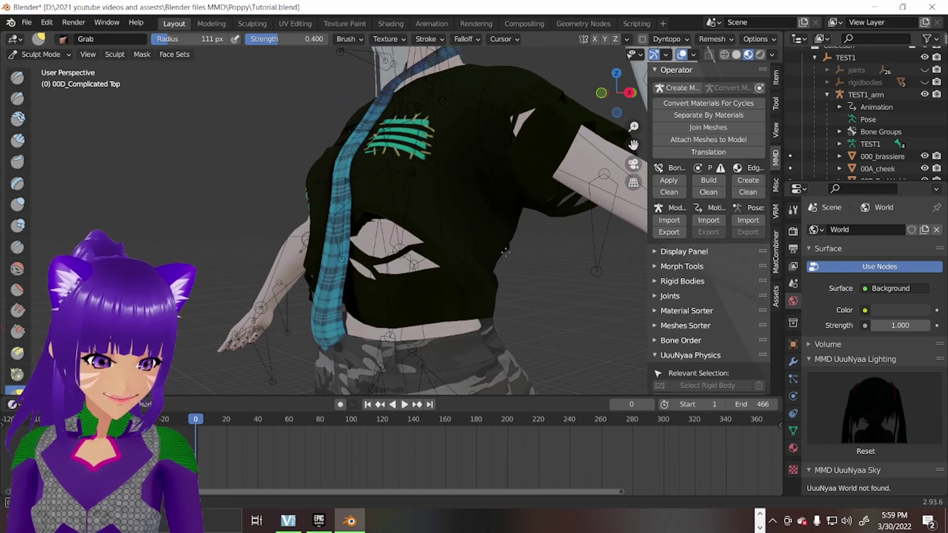
{"action": "mouse_move", "coordinate": [504, 252]}
{"action": "middle_mouse_down"}
{"action": "mouse_move", "coordinate": [559, 234]}
{"action": "mouse_move", "coordinate": [549, 245]}
{"action": "mouse_move", "coordinate": [390, 261]}
{"action": "mouse_move", "coordinate": [238, 248]}
{"action": "middle_mouse_up"}
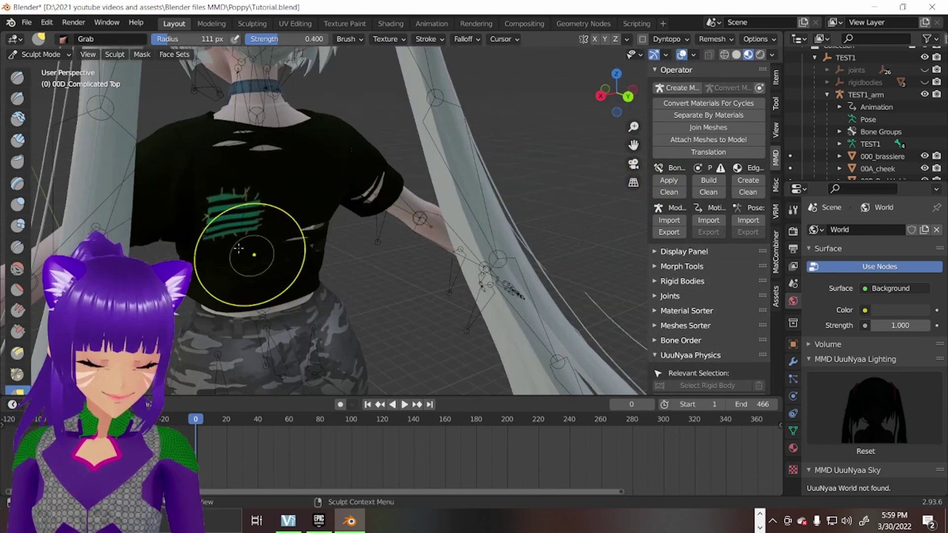
{"action": "mouse_move", "coordinate": [197, 216]}
{"action": "middle_mouse_down"}
{"action": "mouse_move", "coordinate": [275, 275]}
{"action": "mouse_move", "coordinate": [244, 244]}
{"action": "mouse_move", "coordinate": [258, 234]}
{"action": "mouse_move", "coordinate": [277, 258]}
{"action": "middle_mouse_up"}
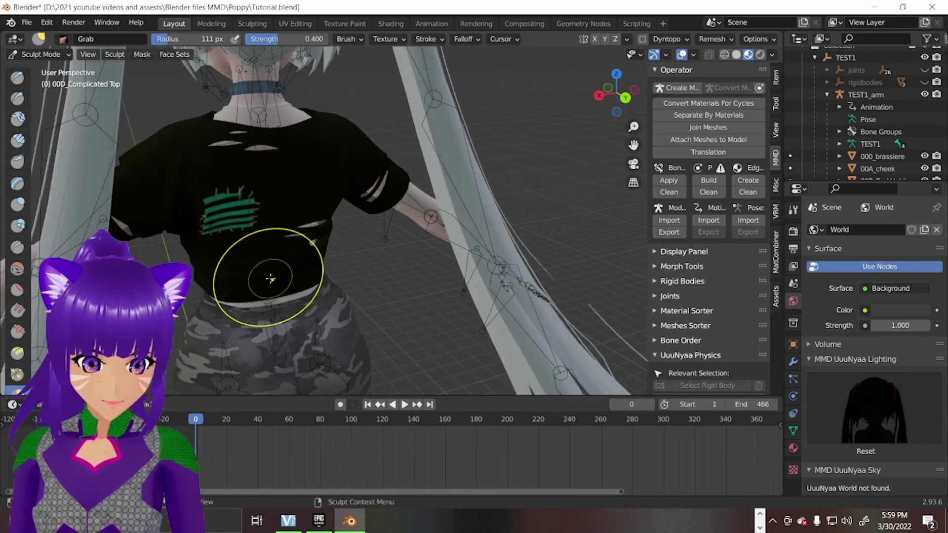
Enlarge the Grab brush radius to 206 px and view the tie and left arm.
{"action": "key", "text": "f"}
{"action": "left_click", "coordinate": [326, 192]}
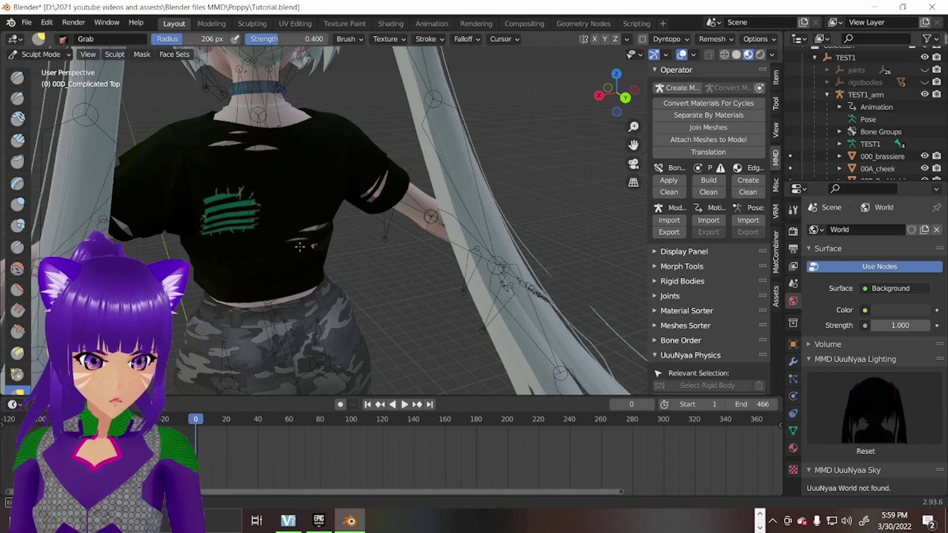
{"action": "mouse_move", "coordinate": [233, 255]}
{"action": "middle_mouse_down"}
{"action": "mouse_move", "coordinate": [381, 205]}
{"action": "mouse_move", "coordinate": [439, 241]}
{"action": "middle_mouse_up"}
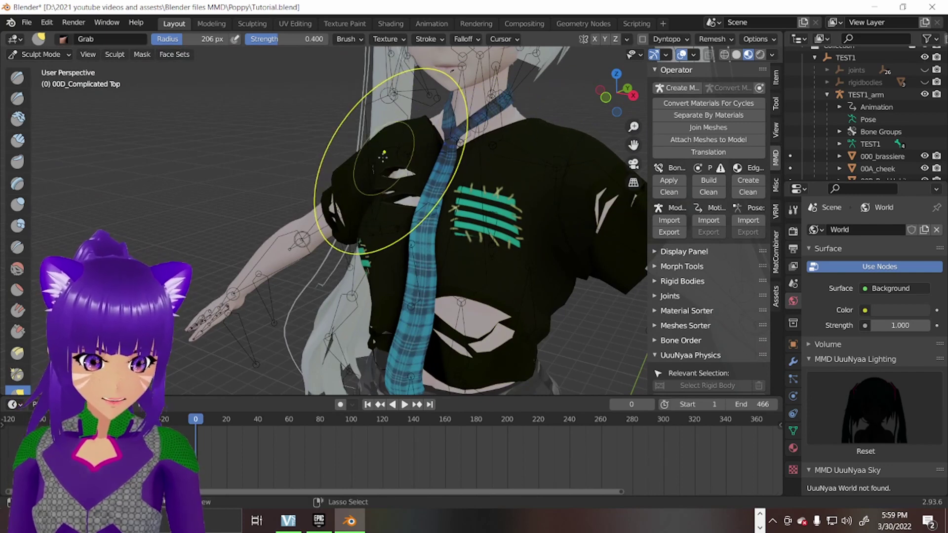
{"action": "middle_click_drag", "start_coordinate": [384, 154], "coordinate": [396, 223]}
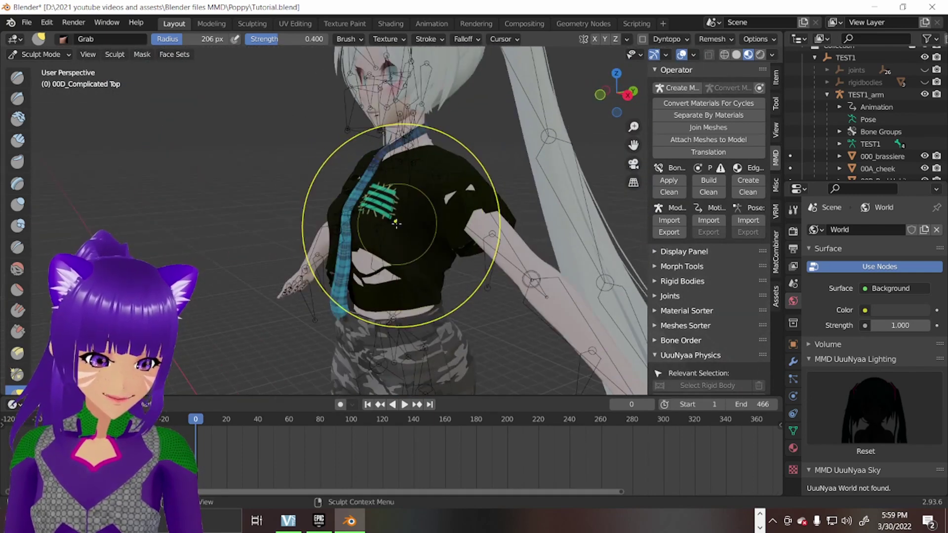
Jump to frame 200 and check the shirt, tie and crossing arm during playback.
{"action": "left_click", "coordinate": [506, 423]}
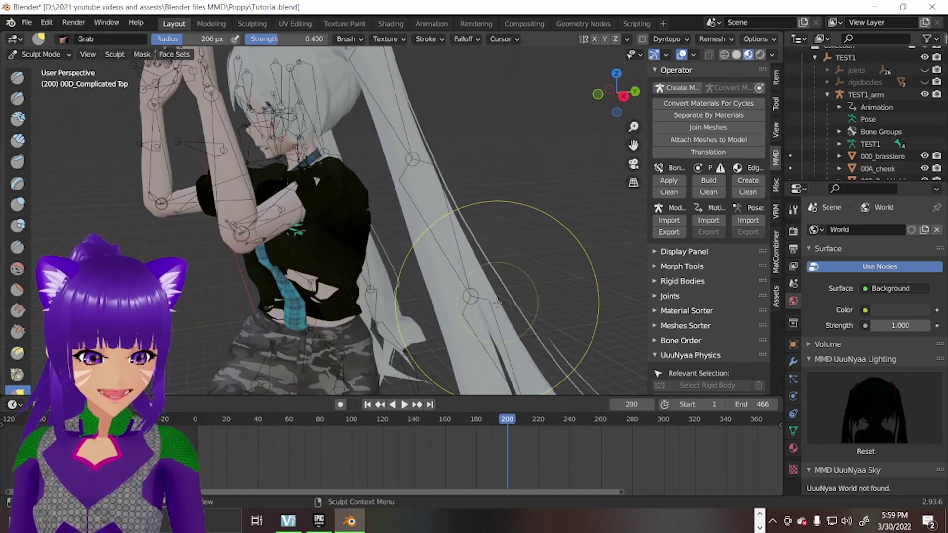
{"action": "scroll", "coordinate": [455, 282], "scroll_direction": "up", "scroll_amount": 3}
{"action": "middle_click_drag", "start_coordinate": [455, 282], "coordinate": [614, 190]}
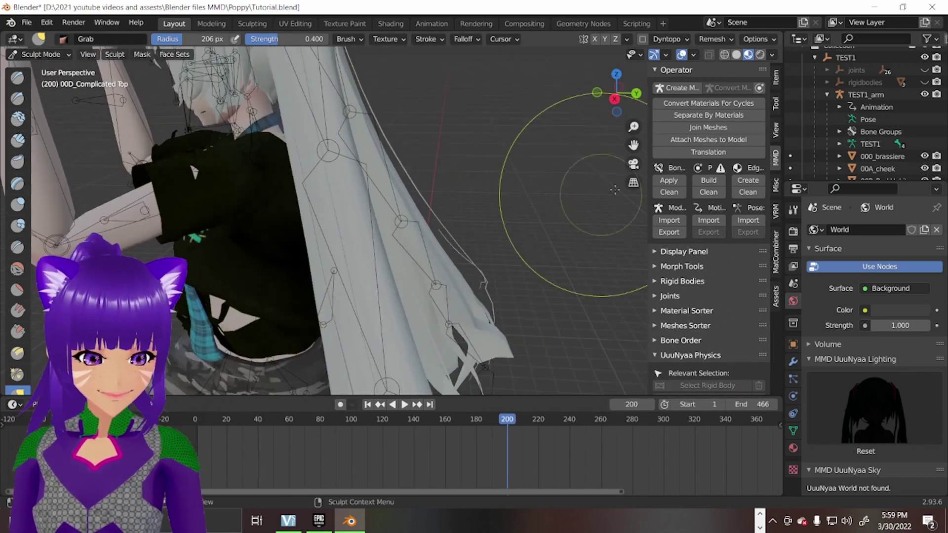
{"action": "middle_click_drag", "start_coordinate": [519, 192], "coordinate": [426, 324]}
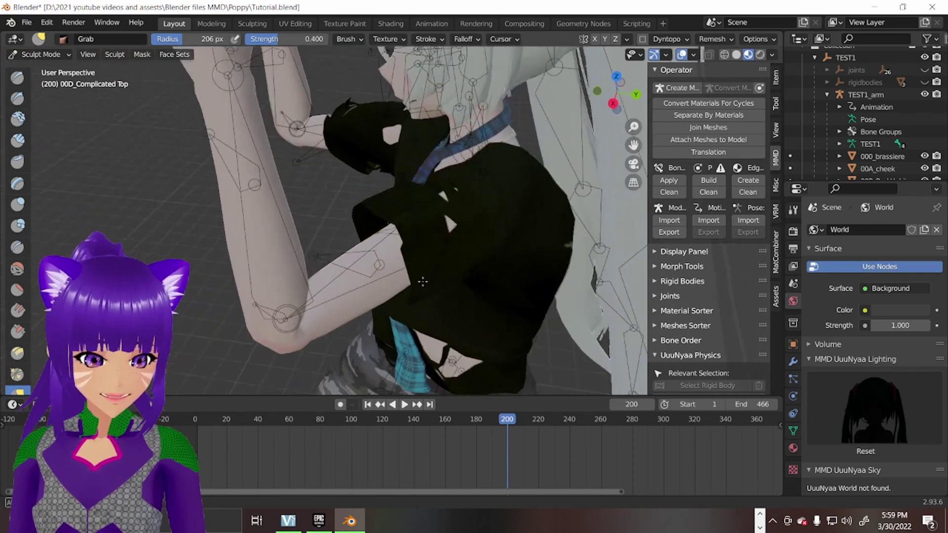
{"action": "scroll", "coordinate": [426, 325], "scroll_direction": "up", "scroll_amount": 5}
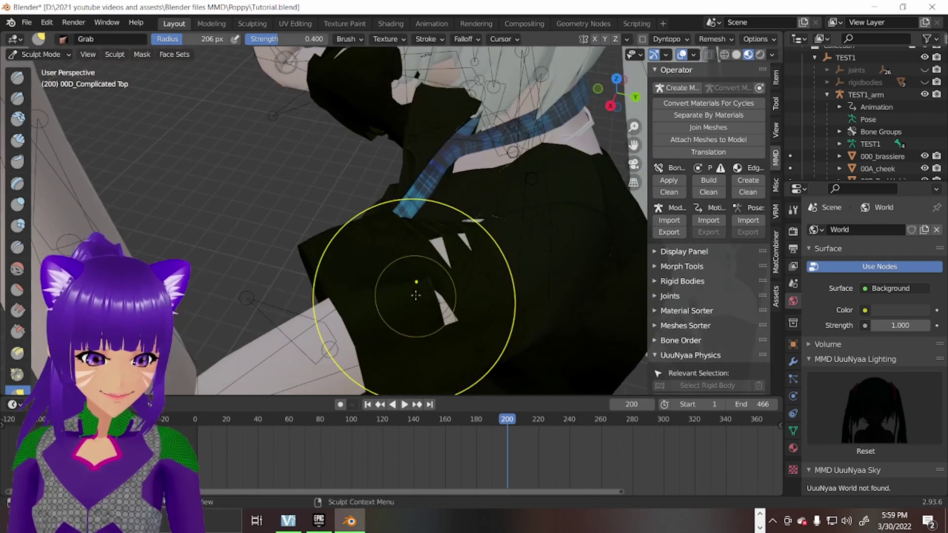
{"action": "middle_click_drag", "start_coordinate": [406, 289], "coordinate": [449, 297]}
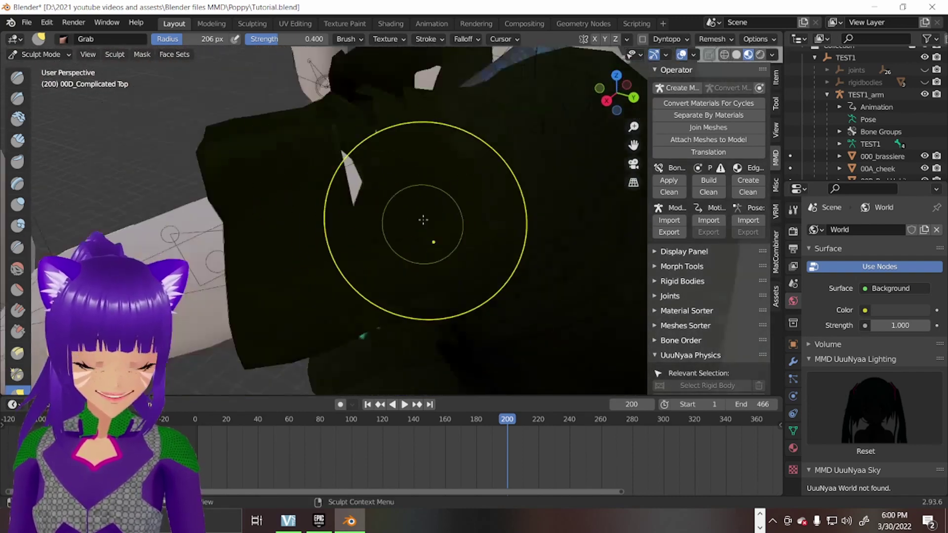
{"action": "mouse_move", "coordinate": [423, 223]}
{"action": "middle_mouse_down"}
{"action": "mouse_move", "coordinate": [398, 182]}
{"action": "mouse_move", "coordinate": [317, 190]}
{"action": "mouse_move", "coordinate": [360, 206]}
{"action": "mouse_move", "coordinate": [285, 209]}
{"action": "middle_mouse_up"}
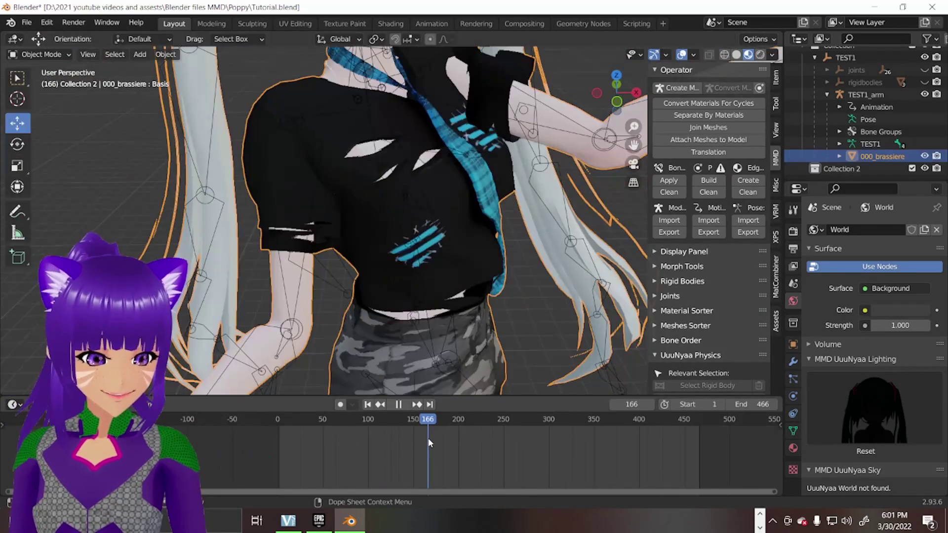
{"action": "mouse_move", "coordinate": [505, 229]}
{"action": "middle_mouse_down"}
{"action": "mouse_move", "coordinate": [460, 242]}
{"action": "mouse_move", "coordinate": [577, 196]}
{"action": "middle_mouse_up"}
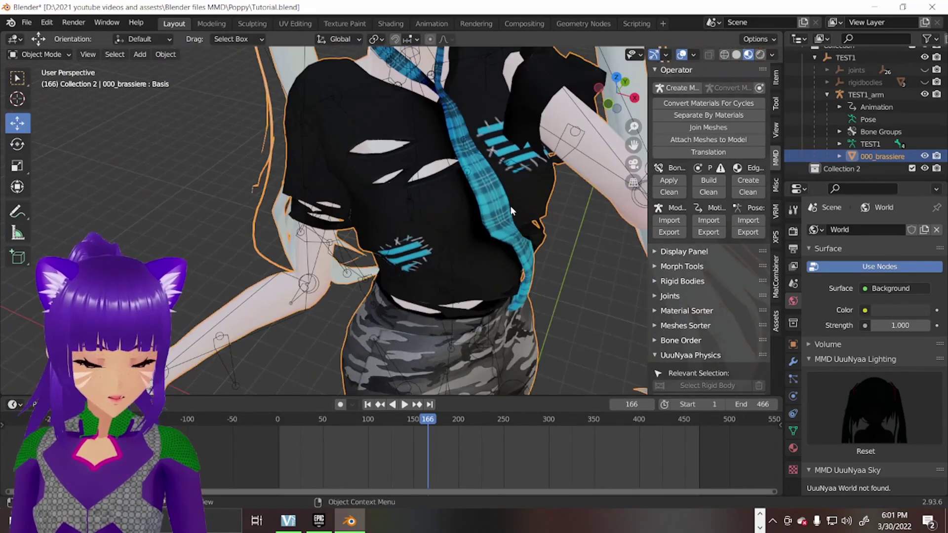
{"action": "middle_click_drag", "start_coordinate": [510, 207], "coordinate": [551, 210]}
{"action": "scroll", "coordinate": [551, 211], "scroll_direction": "up", "scroll_amount": 2}
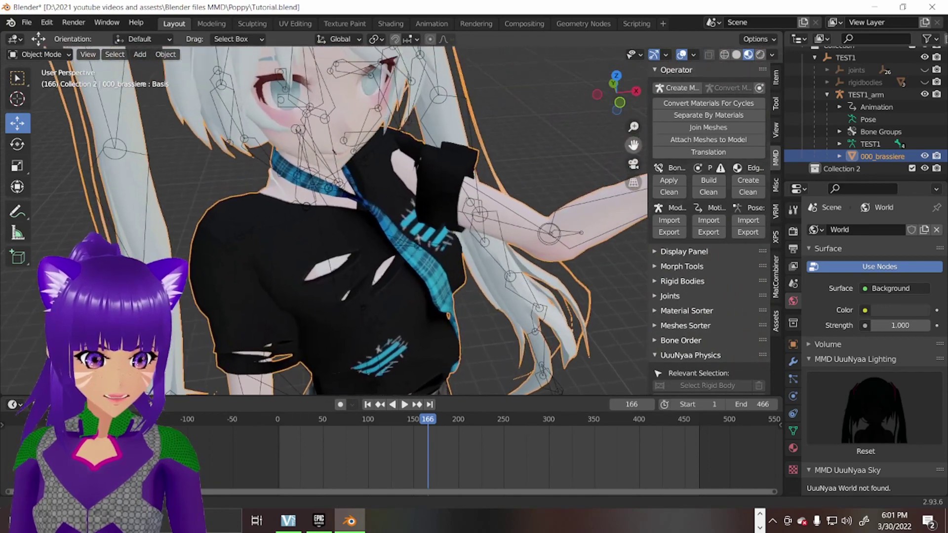
{"action": "mouse_move", "coordinate": [551, 211]}
{"action": "middle_mouse_down"}
{"action": "mouse_move", "coordinate": [281, 182]}
{"action": "mouse_move", "coordinate": [519, 236]}
{"action": "mouse_move", "coordinate": [474, 179]}
{"action": "middle_mouse_up"}
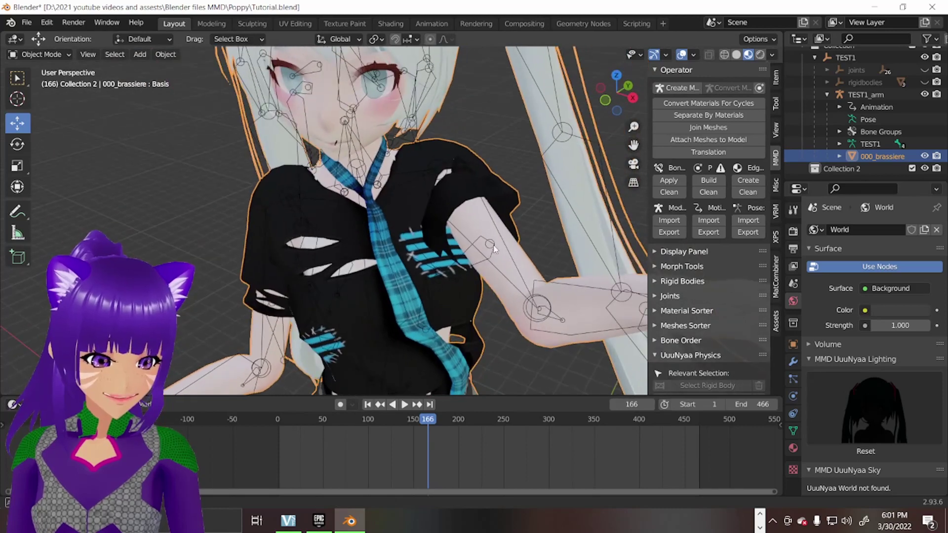
Put the armature in Pose Mode, test-rotate the upper arm bone, then undo.
{"action": "left_click", "coordinate": [454, 162]}
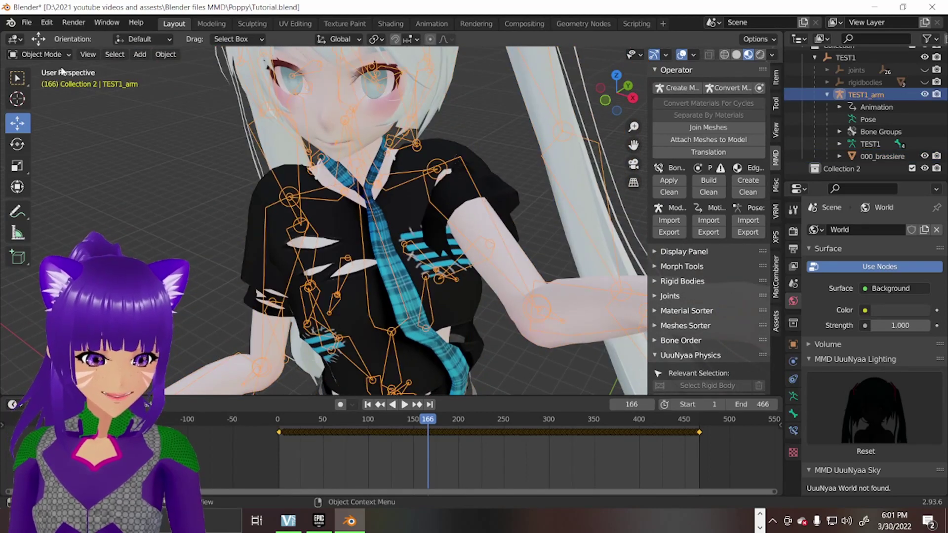
{"action": "left_click", "coordinate": [42, 95]}
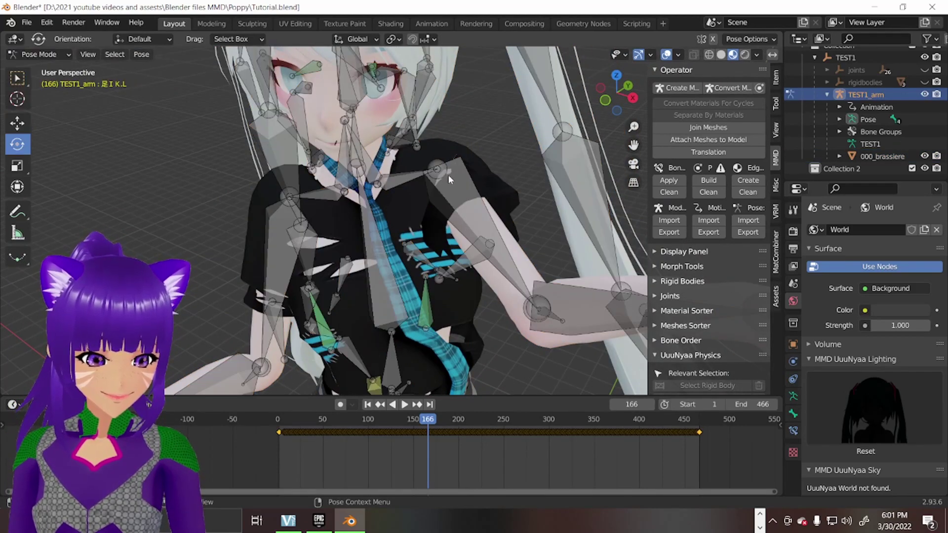
{"action": "left_click", "coordinate": [454, 196]}
{"action": "left_click_drag", "start_coordinate": [445, 189], "coordinate": [445, 185]}
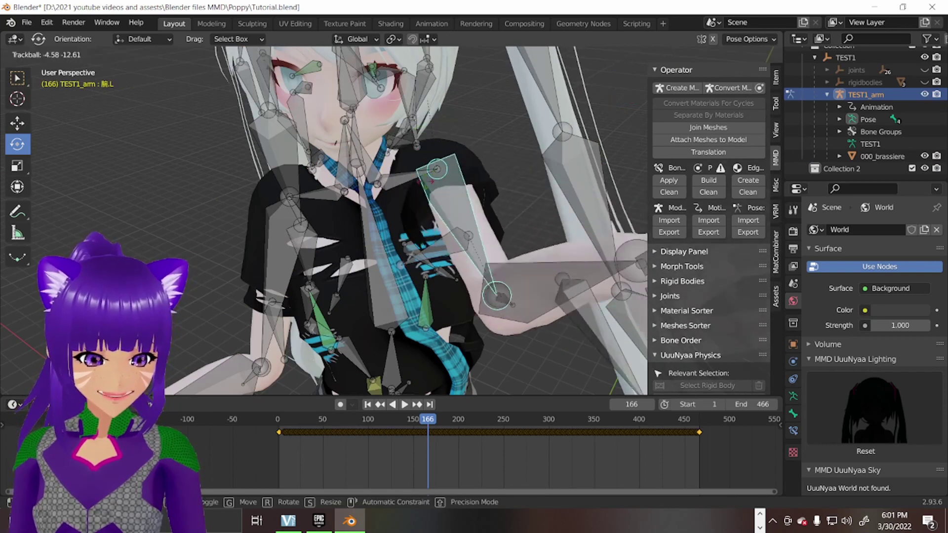
{"action": "left_click", "coordinate": [435, 208]}
{"action": "middle_click_drag", "start_coordinate": [435, 208], "coordinate": [432, 185]}
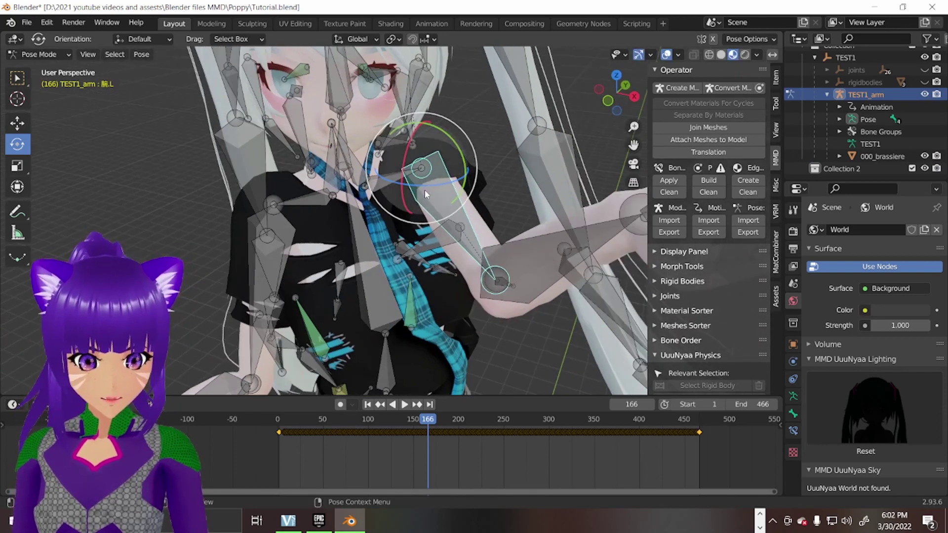
{"action": "key", "text": "ctrl+z"}
{"action": "key", "text": "ctrl+z"}
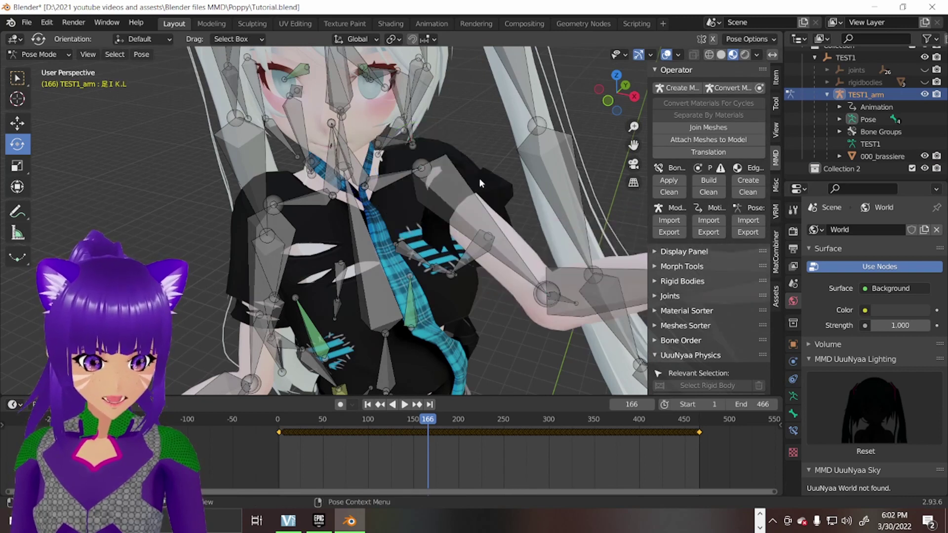
{"action": "scroll", "coordinate": [479, 178], "scroll_direction": "down", "scroll_amount": 5}
Trackball-rotate the upper arm bone into a new outstretched pose.
{"action": "middle_click_drag", "start_coordinate": [444, 195], "coordinate": [424, 205]}
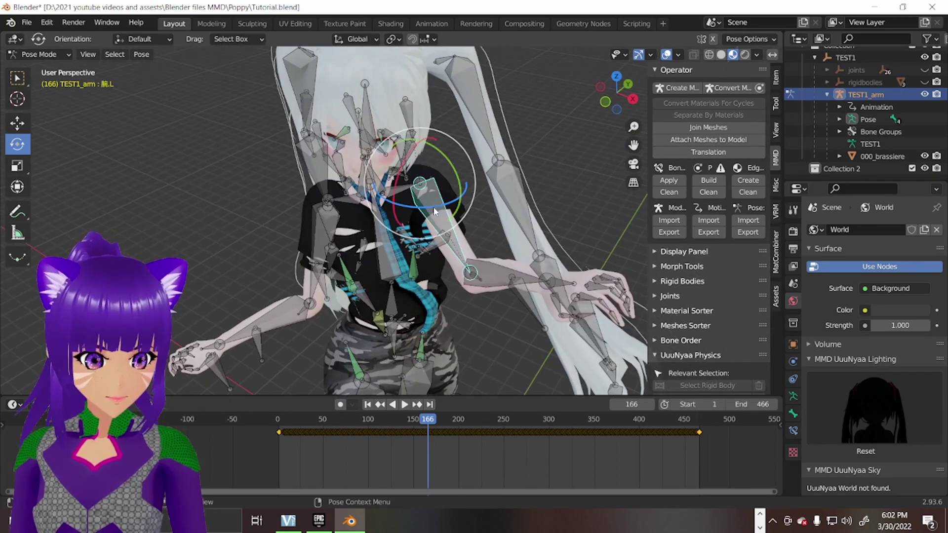
{"action": "key", "text": "r"}
{"action": "key", "text": "r"}
{"action": "key", "text": "Escape"}
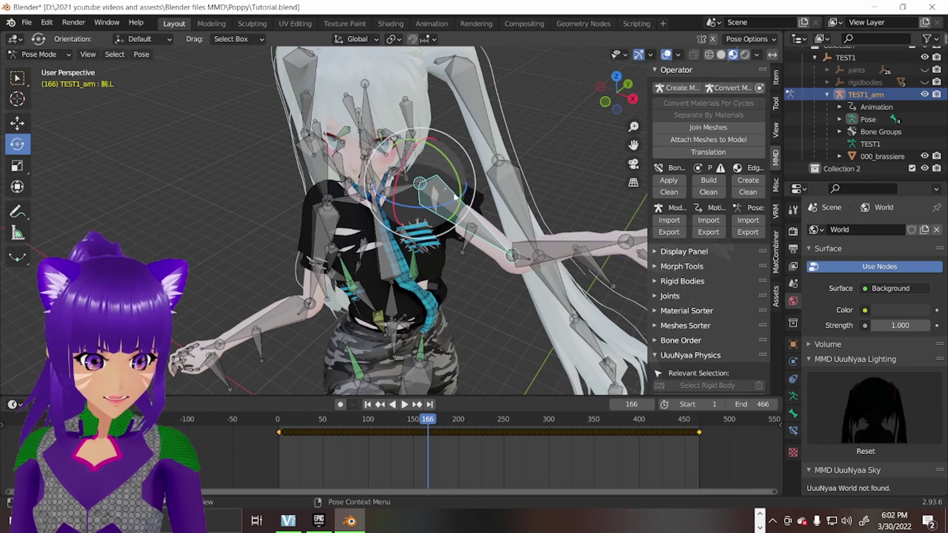
{"action": "key", "text": "r"}
{"action": "key", "text": "r"}
{"action": "left_click", "coordinate": [455, 223]}
{"action": "scroll", "coordinate": [455, 223], "scroll_direction": "up", "scroll_amount": 5}
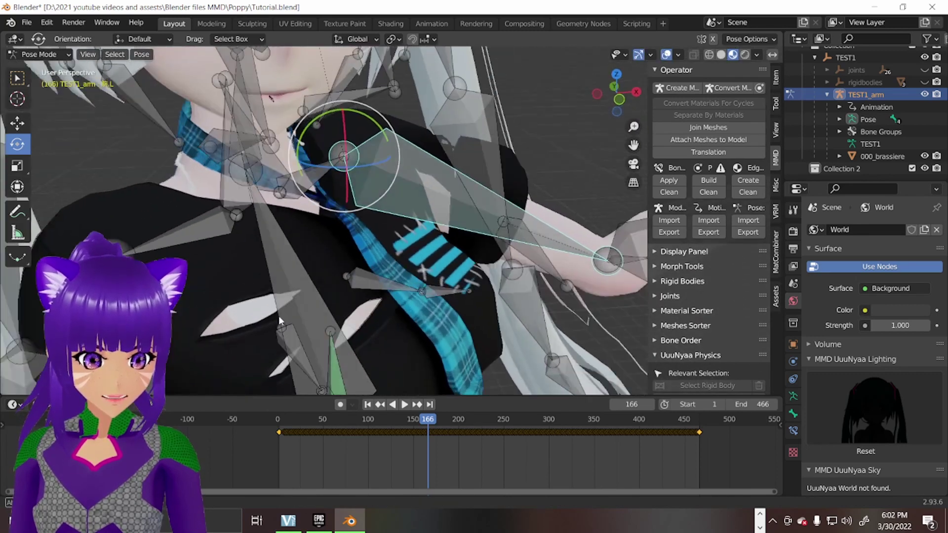
{"action": "scroll", "coordinate": [279, 316], "scroll_direction": "down", "scroll_amount": 4}
{"action": "middle_click_drag", "start_coordinate": [279, 316], "coordinate": [557, 202]}
{"action": "scroll", "coordinate": [557, 202], "scroll_direction": "down", "scroll_amount": 2}
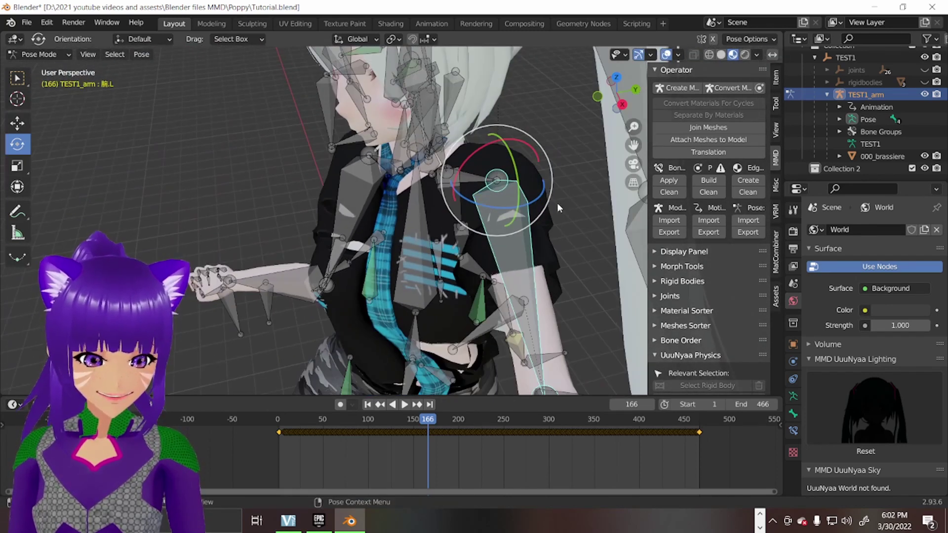
Hide overlays and swing the shoulder bone to test the sleeve for clipping.
{"action": "left_click", "coordinate": [667, 54]}
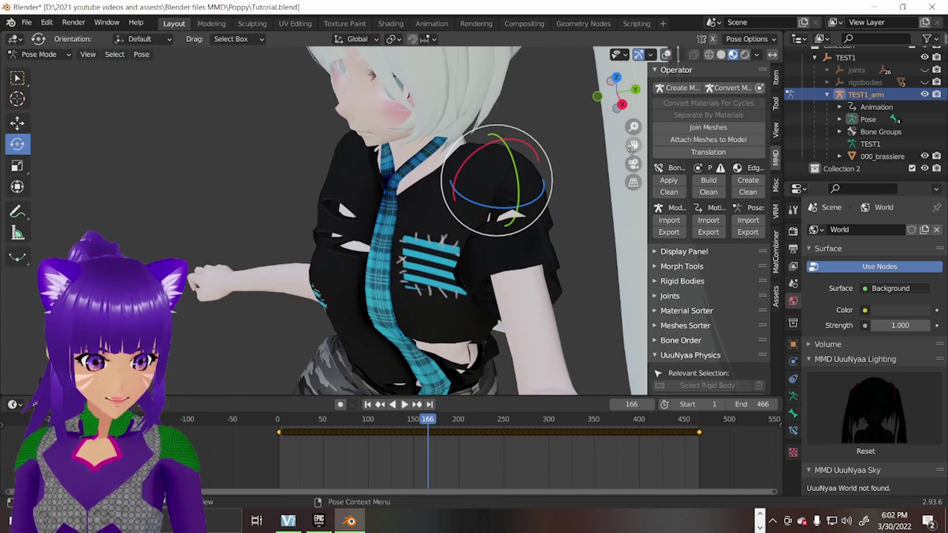
{"action": "middle_click_drag", "start_coordinate": [631, 148], "coordinate": [429, 220]}
{"action": "scroll", "coordinate": [430, 220], "scroll_direction": "up", "scroll_amount": 5}
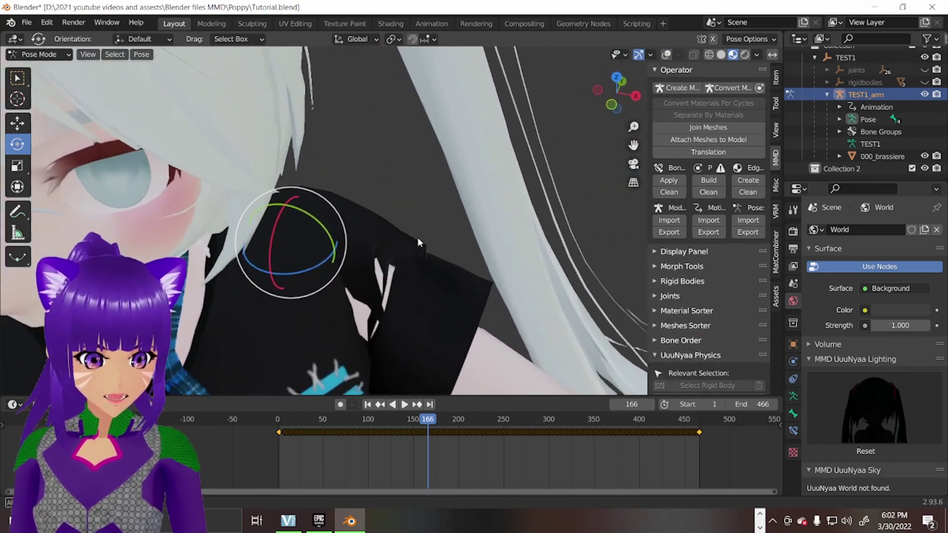
{"action": "left_click_drag", "start_coordinate": [311, 263], "coordinate": [356, 267]}
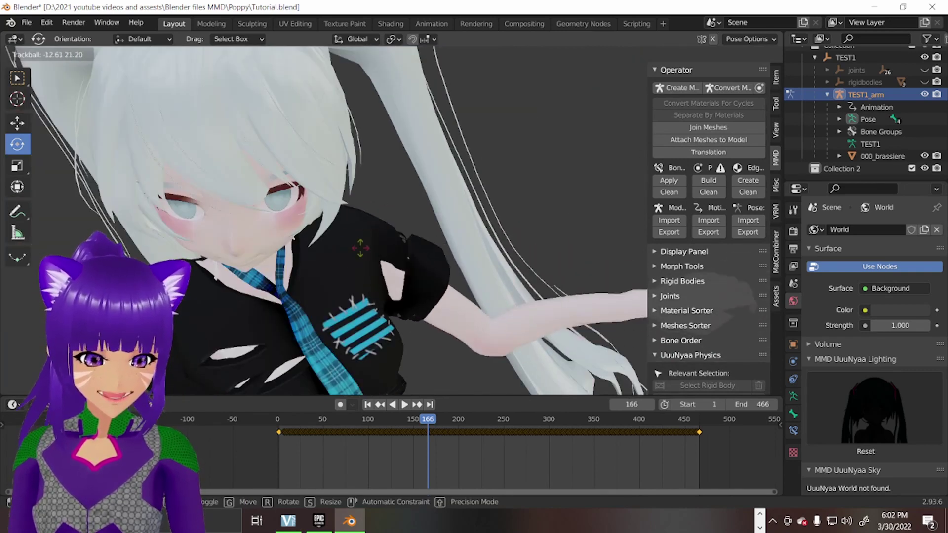
{"action": "left_click_drag", "start_coordinate": [356, 265], "coordinate": [377, 290]}
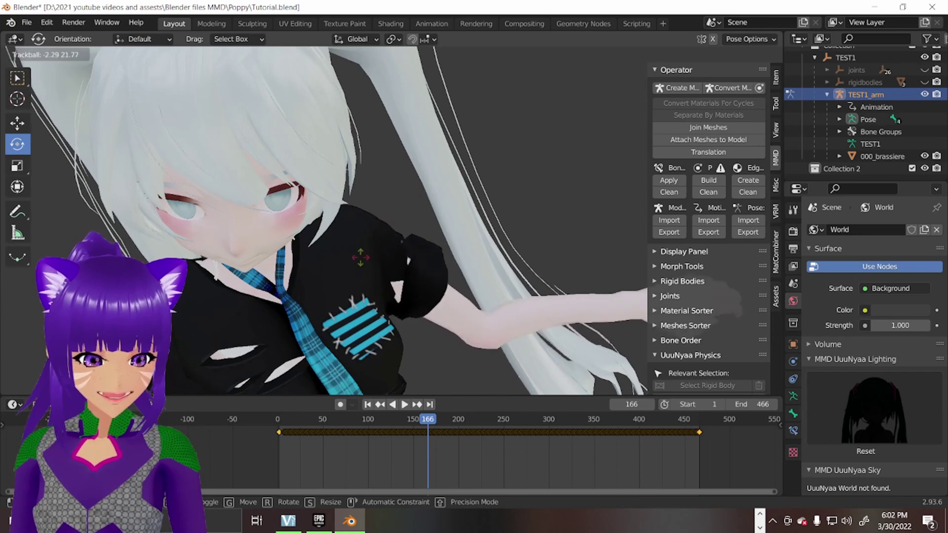
{"action": "left_click_drag", "start_coordinate": [378, 290], "coordinate": [338, 311]}
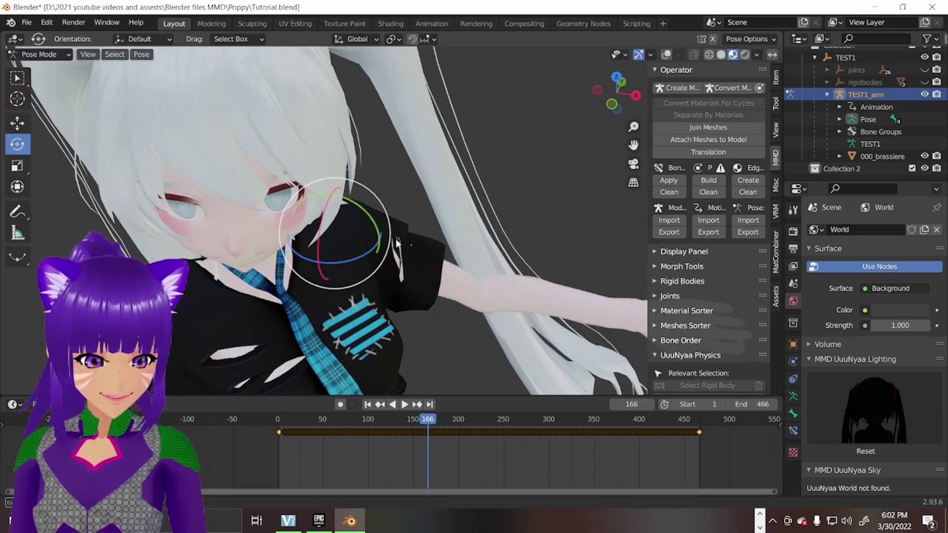
{"action": "left_click", "coordinate": [386, 245]}
{"action": "scroll", "coordinate": [384, 246], "scroll_direction": "down", "scroll_amount": 3}
{"action": "scroll", "coordinate": [385, 246], "scroll_direction": "down", "scroll_amount": 2}
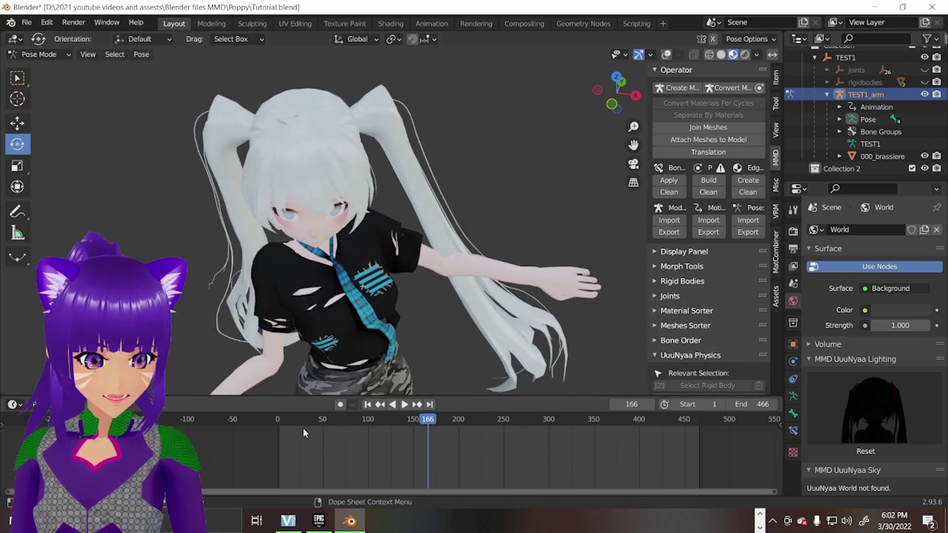
At frame 0, show overlays and rotate the first upper-arm bone.
{"action": "left_click", "coordinate": [277, 421]}
{"action": "scroll", "coordinate": [415, 222], "scroll_direction": "up", "scroll_amount": 3}
{"action": "scroll", "coordinate": [414, 223], "scroll_direction": "up", "scroll_amount": 2}
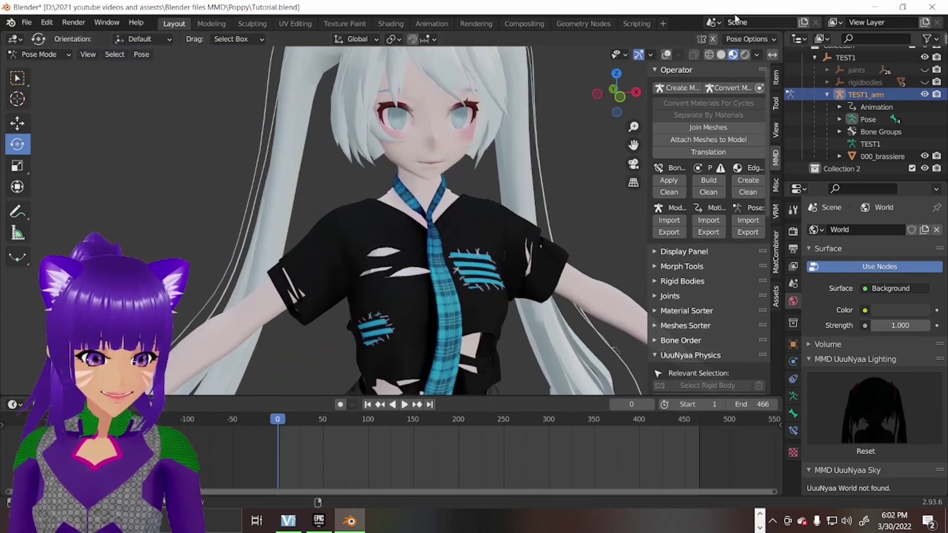
{"action": "left_click", "coordinate": [666, 54]}
{"action": "middle_click_drag", "start_coordinate": [623, 144], "coordinate": [534, 212]}
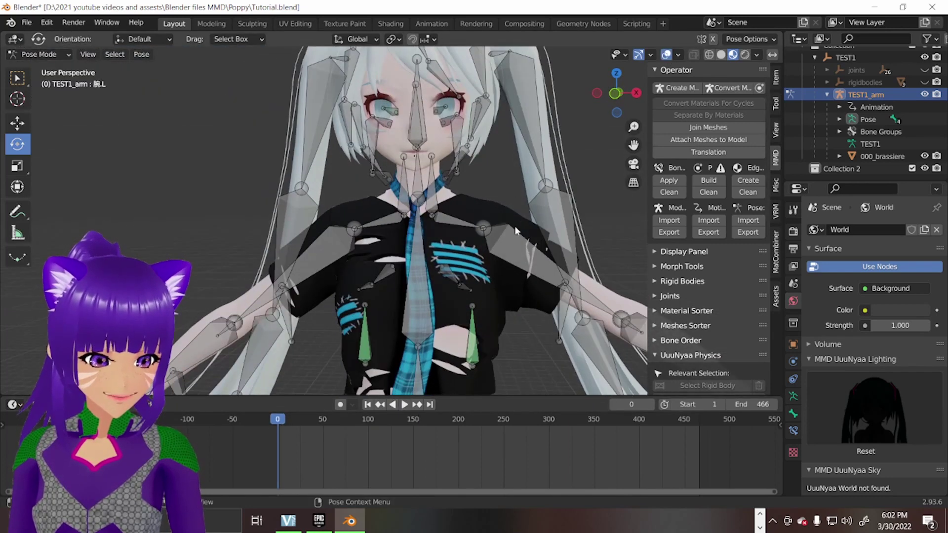
{"action": "left_click", "coordinate": [552, 274]}
{"action": "middle_click_drag", "start_coordinate": [552, 274], "coordinate": [354, 147], "text": "shift"}
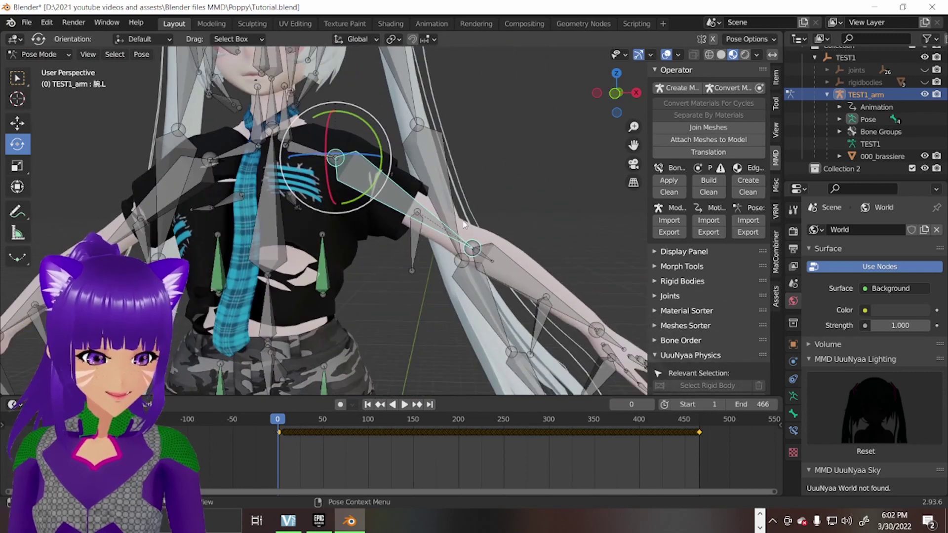
{"action": "scroll", "coordinate": [354, 147], "scroll_direction": "up", "scroll_amount": 4}
{"action": "mouse_move", "coordinate": [354, 147]}
{"action": "left_mouse_down"}
{"action": "mouse_move", "coordinate": [342, 117]}
{"action": "mouse_move", "coordinate": [336, 166]}
{"action": "mouse_move", "coordinate": [341, 93]}
{"action": "left_mouse_up"}
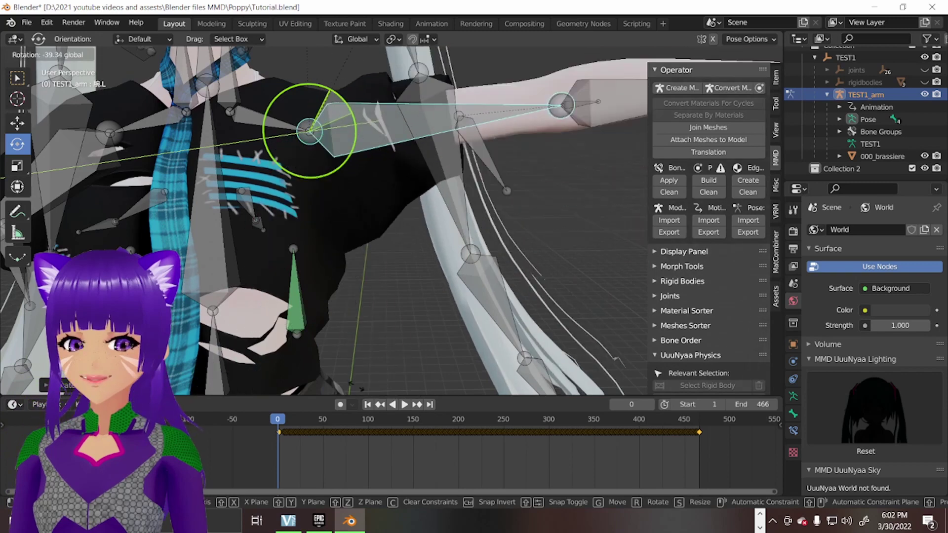
Raise the other arm bone, hide overlays to check the shirt, then undo.
{"action": "mouse_move", "coordinate": [354, 330]}
{"action": "middle_mouse_down"}
{"action": "mouse_move", "coordinate": [471, 243]}
{"action": "mouse_move", "coordinate": [356, 295]}
{"action": "mouse_move", "coordinate": [169, 199]}
{"action": "middle_mouse_up"}
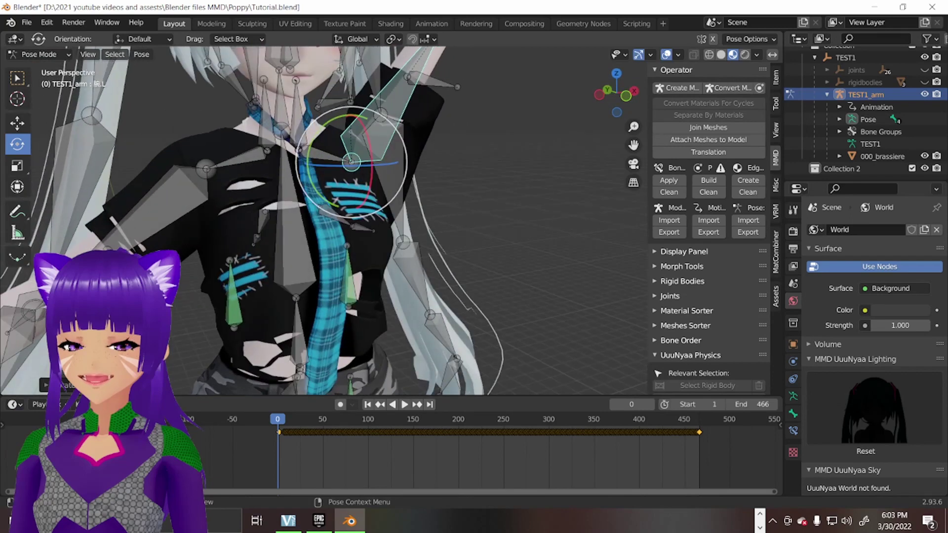
{"action": "left_click", "coordinate": [168, 200]}
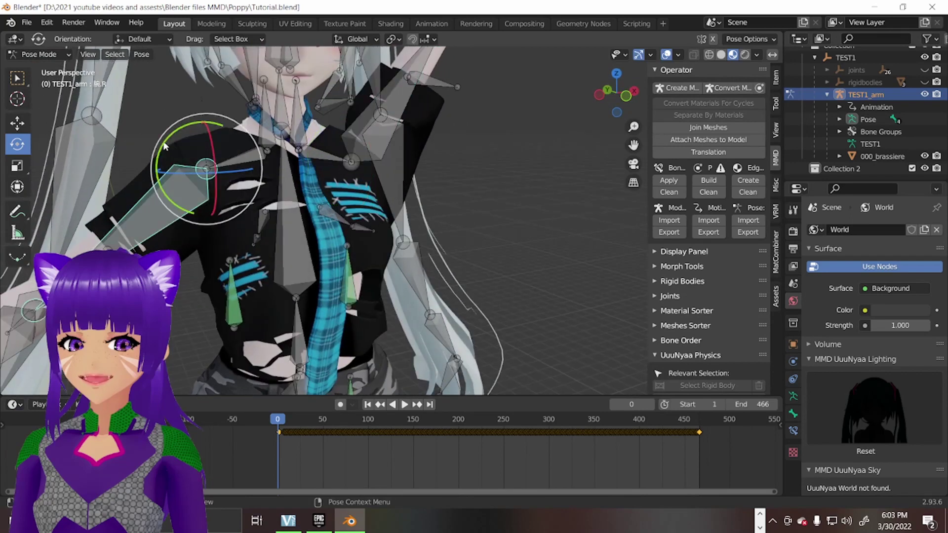
{"action": "left_click_drag", "start_coordinate": [164, 146], "coordinate": [195, 125]}
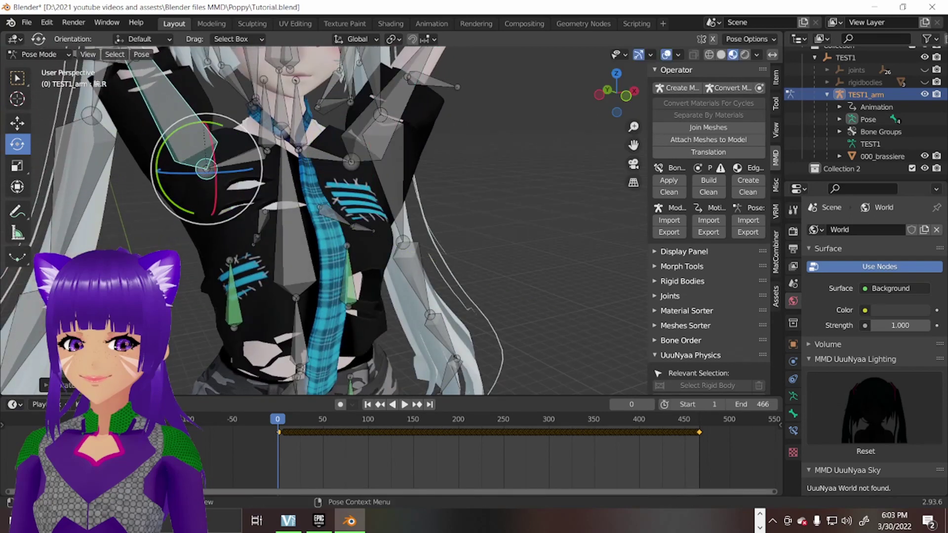
{"action": "mouse_move", "coordinate": [195, 124]}
{"action": "middle_mouse_down"}
{"action": "mouse_move", "coordinate": [261, 244]}
{"action": "mouse_move", "coordinate": [420, 224]}
{"action": "mouse_move", "coordinate": [378, 294]}
{"action": "mouse_move", "coordinate": [226, 254]}
{"action": "mouse_move", "coordinate": [460, 223]}
{"action": "middle_mouse_up"}
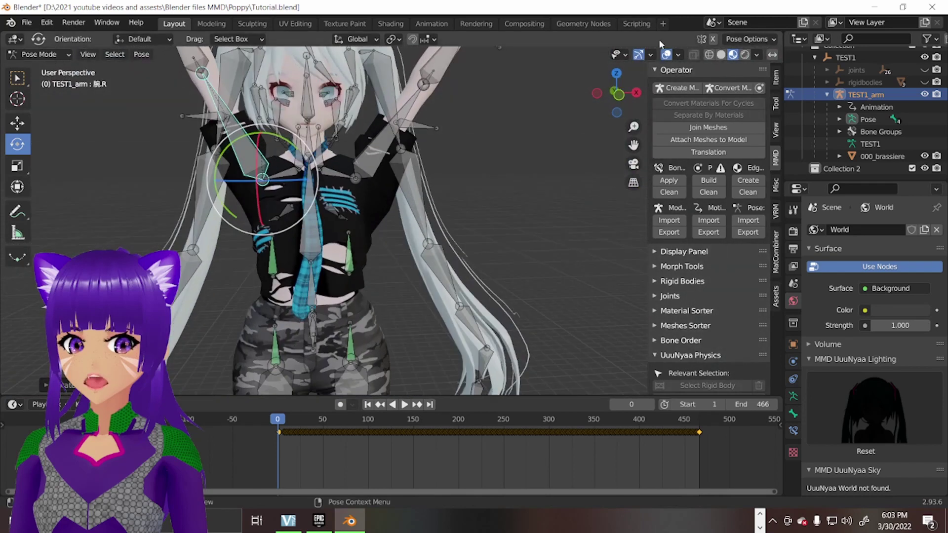
{"action": "left_click", "coordinate": [666, 53]}
{"action": "middle_click_drag", "start_coordinate": [400, 185], "coordinate": [535, 166]}
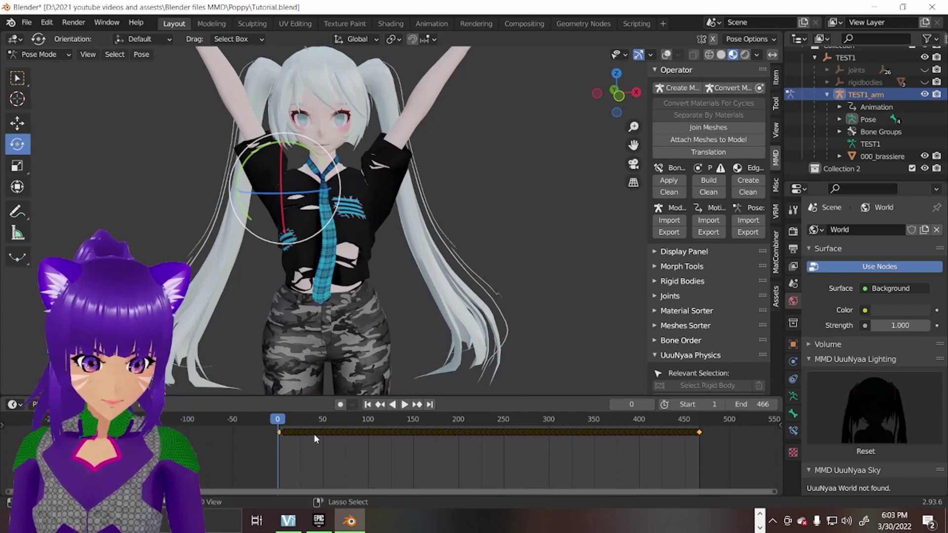
{"action": "key", "text": "ctrl+z"}
Undo the last arm rotation, expand 000_brassiere in the Outliner, and return to Object Mode.
{"action": "key", "text": "ctrl+z"}
{"action": "key", "text": "ctrl+z"}
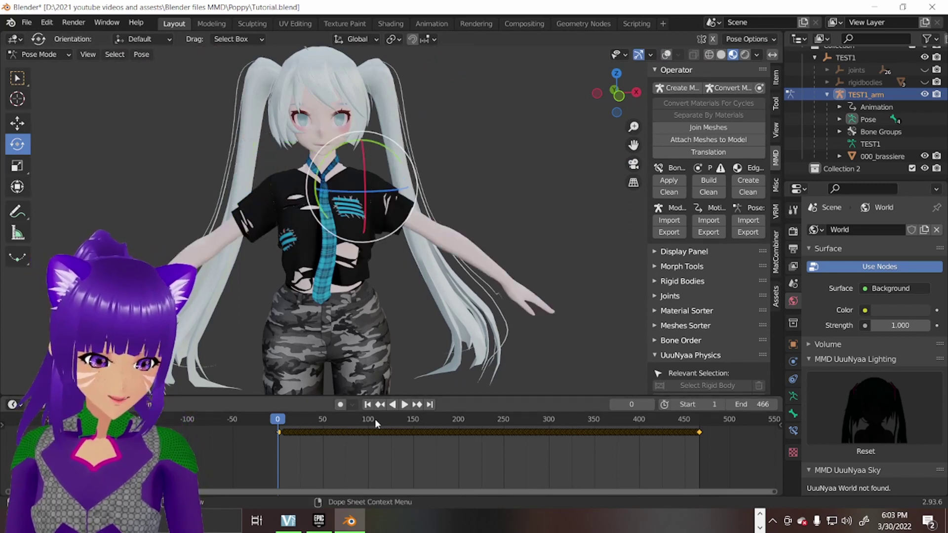
{"action": "key", "text": "ctrl+z"}
{"action": "scroll", "coordinate": [395, 315], "scroll_direction": "up", "scroll_amount": 5}
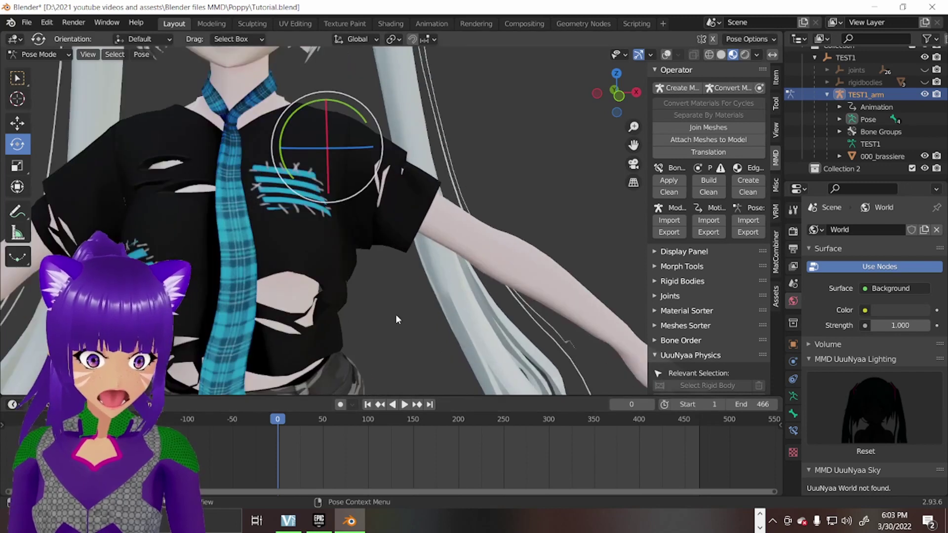
{"action": "scroll", "coordinate": [308, 326], "scroll_direction": "up", "scroll_amount": 3}
{"action": "scroll", "coordinate": [234, 311], "scroll_direction": "down", "scroll_amount": 3}
{"action": "scroll", "coordinate": [384, 291], "scroll_direction": "down", "scroll_amount": 3}
{"action": "scroll", "coordinate": [393, 298], "scroll_direction": "down", "scroll_amount": 1}
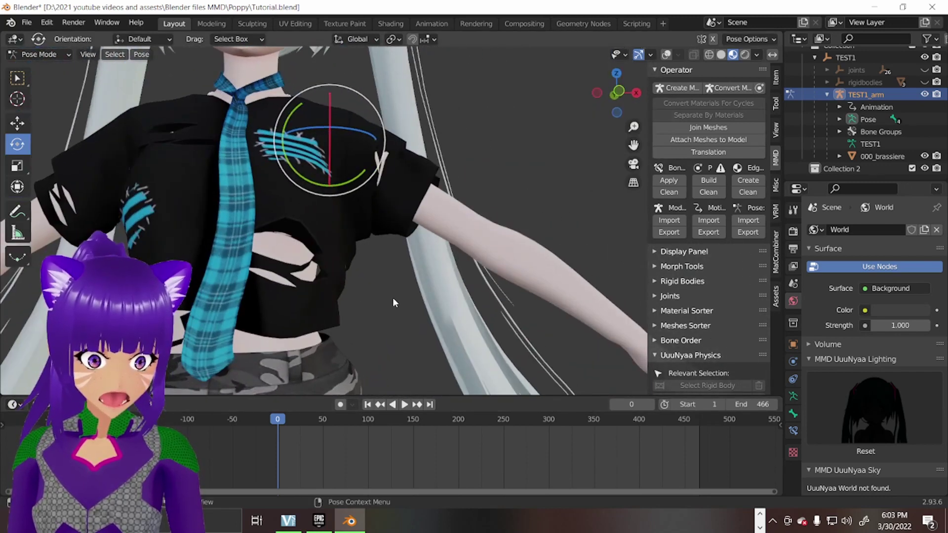
{"action": "scroll", "coordinate": [405, 323], "scroll_direction": "down", "scroll_amount": 2}
{"action": "scroll", "coordinate": [404, 323], "scroll_direction": "up", "scroll_amount": 2}
{"action": "scroll", "coordinate": [346, 339], "scroll_direction": "up", "scroll_amount": 2}
{"action": "scroll", "coordinate": [375, 209], "scroll_direction": "up", "scroll_amount": 2}
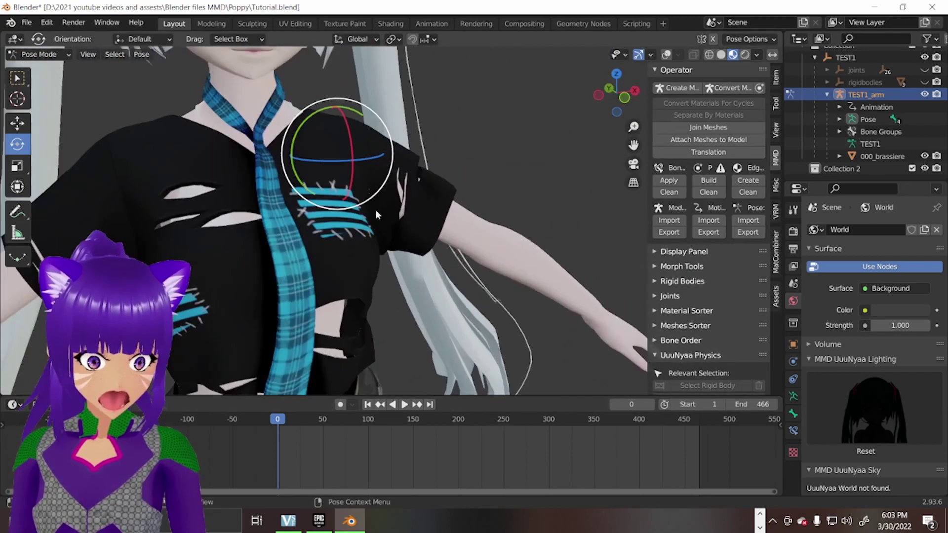
{"action": "scroll", "coordinate": [634, 145], "scroll_direction": "down", "scroll_amount": 2}
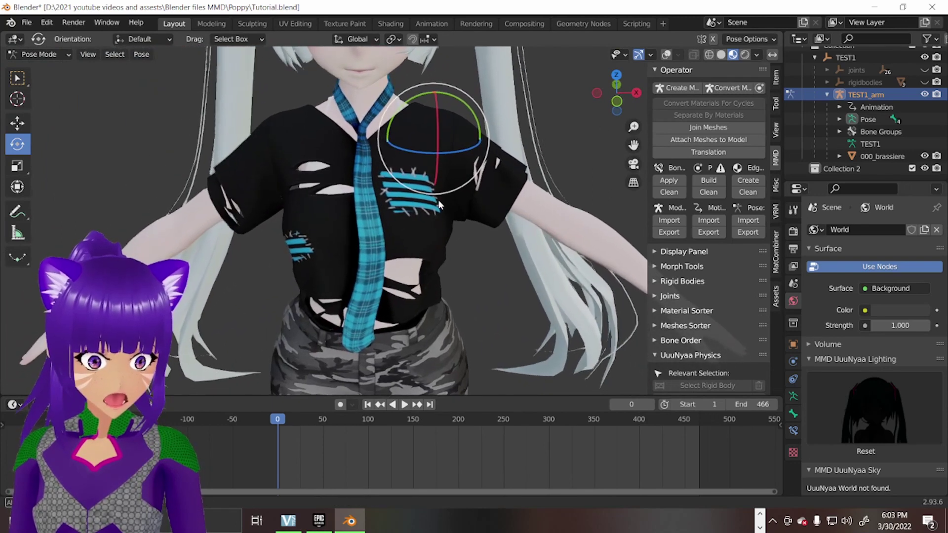
{"action": "left_click", "coordinate": [839, 157]}
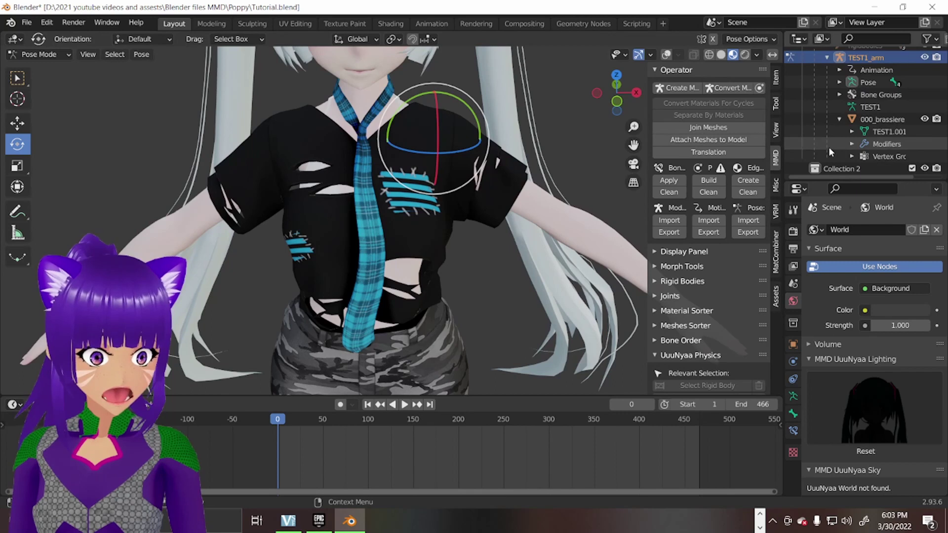
{"action": "left_click", "coordinate": [41, 67]}
Join 000_brassiere with the face, cheek and 00E_Complicated Tie meshes via Join Meshes.
{"action": "left_click", "coordinate": [290, 104]}
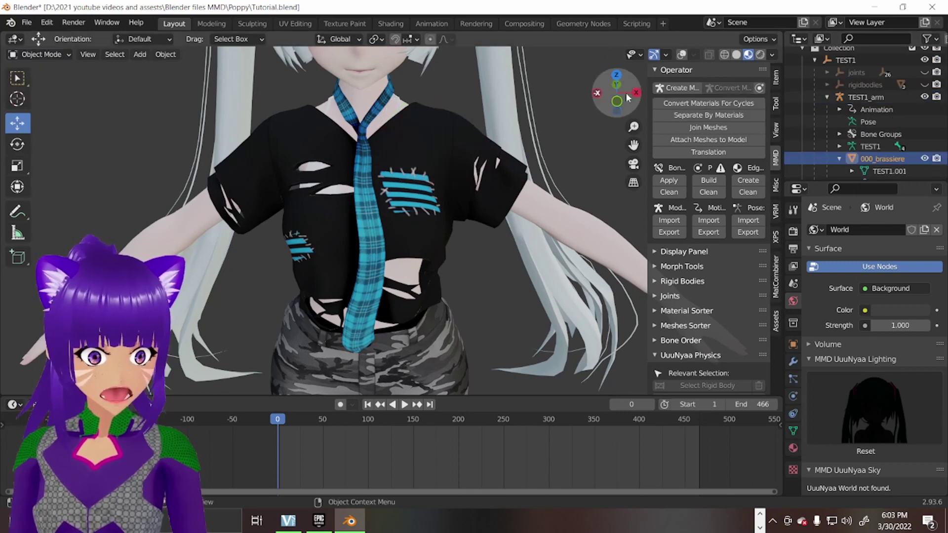
{"action": "left_click", "coordinate": [682, 54]}
{"action": "scroll", "coordinate": [369, 231], "scroll_direction": "up", "scroll_amount": 2}
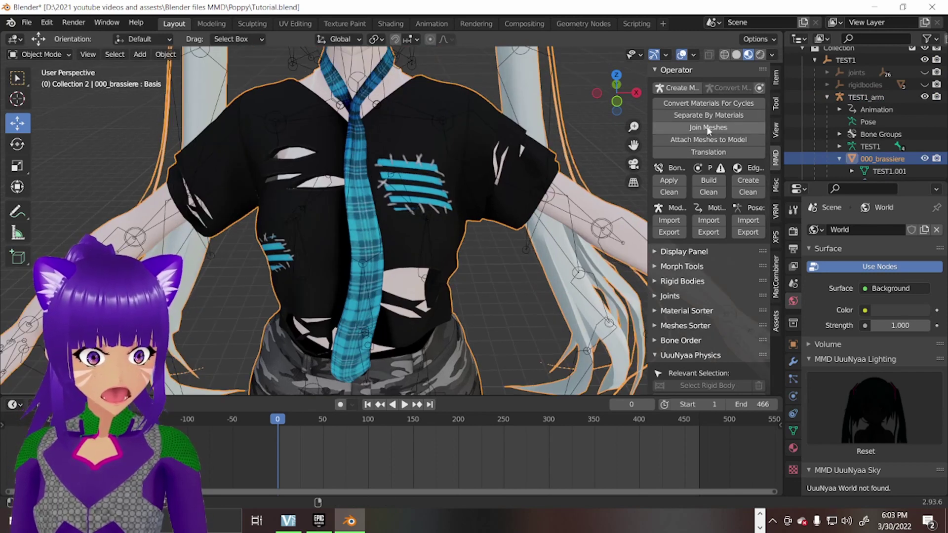
{"action": "left_click", "coordinate": [388, 244], "text": "shift"}
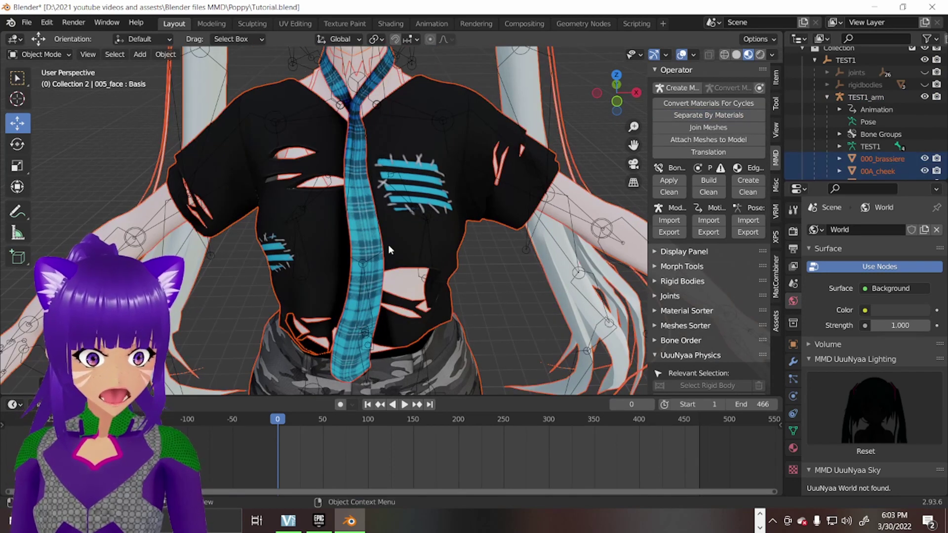
{"action": "left_click", "coordinate": [363, 216]}
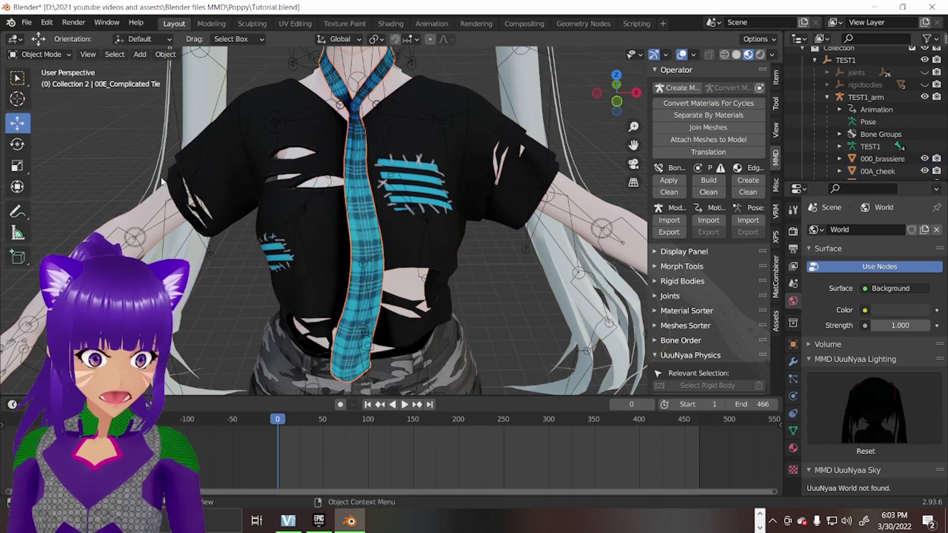
{"action": "left_click", "coordinate": [30, 55]}
{"action": "left_click", "coordinate": [43, 95]}
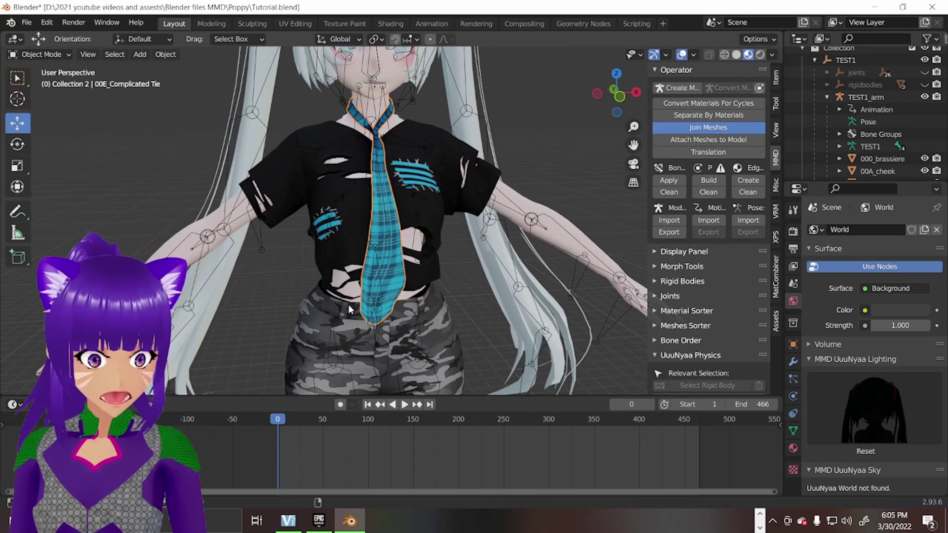
{"action": "left_click", "coordinate": [348, 304]}
{"action": "mouse_move", "coordinate": [348, 304]}
{"action": "middle_mouse_down"}
{"action": "mouse_move", "coordinate": [473, 302]}
{"action": "mouse_move", "coordinate": [332, 282]}
{"action": "middle_mouse_up"}
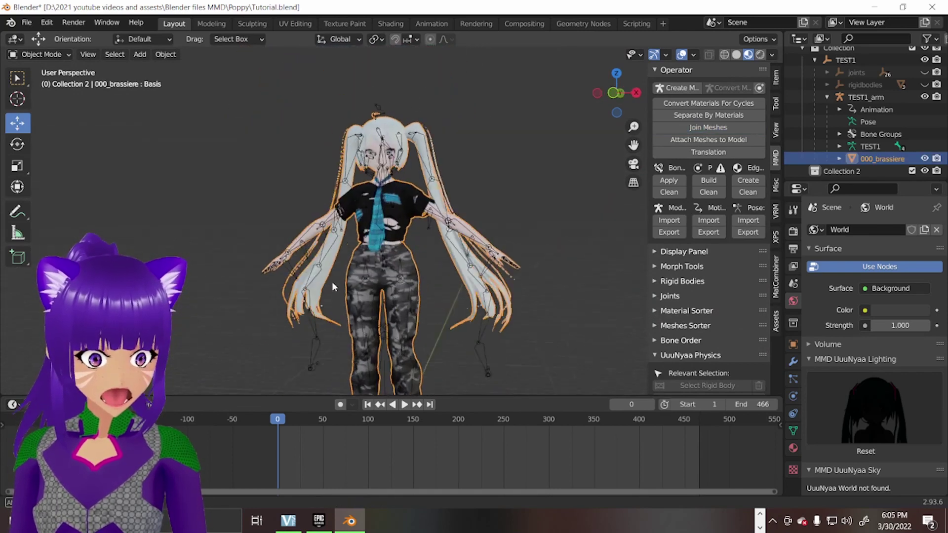
{"action": "scroll", "coordinate": [332, 283], "scroll_direction": "up", "scroll_amount": 3}
{"action": "scroll", "coordinate": [437, 286], "scroll_direction": "up", "scroll_amount": 2}
{"action": "scroll", "coordinate": [510, 263], "scroll_direction": "down", "scroll_amount": 4}
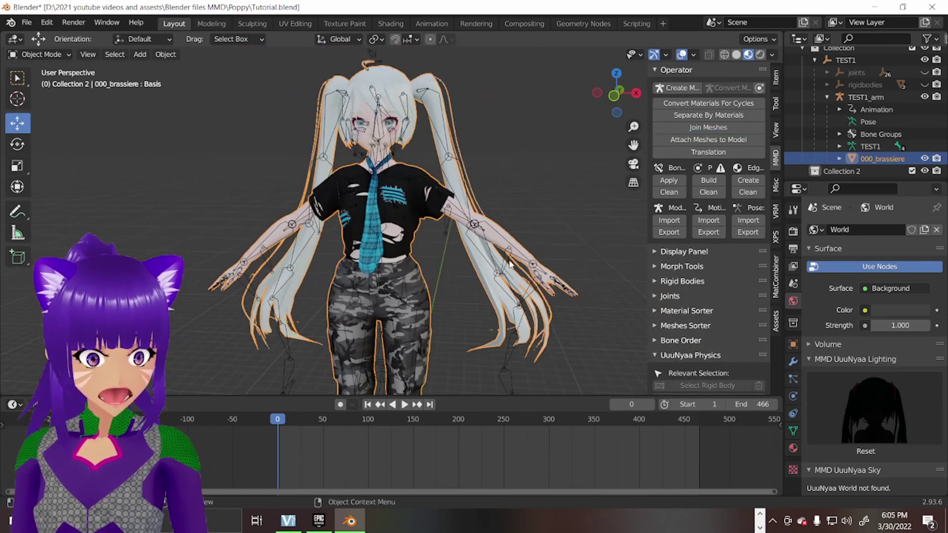
{"action": "mouse_move", "coordinate": [509, 263]}
{"action": "middle_mouse_down"}
{"action": "mouse_move", "coordinate": [545, 254]}
{"action": "mouse_move", "coordinate": [498, 191]}
{"action": "mouse_move", "coordinate": [439, 187]}
{"action": "mouse_move", "coordinate": [465, 289]}
{"action": "middle_mouse_up"}
{"action": "scroll", "coordinate": [466, 290], "scroll_direction": "up", "scroll_amount": 3}
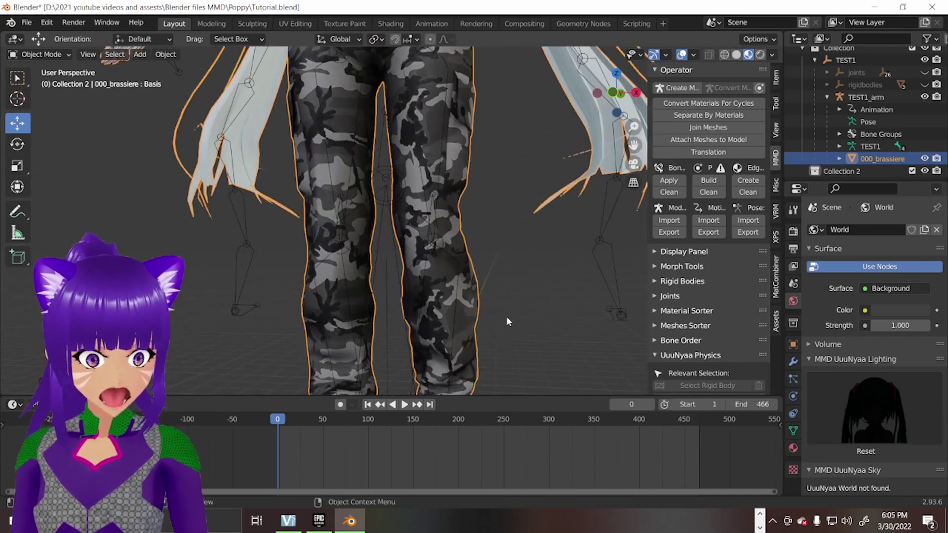
{"action": "mouse_move", "coordinate": [506, 316]}
{"action": "middle_mouse_down"}
{"action": "mouse_move", "coordinate": [347, 305]}
{"action": "mouse_move", "coordinate": [528, 280]}
{"action": "mouse_move", "coordinate": [345, 286]}
{"action": "mouse_move", "coordinate": [650, 110]}
{"action": "mouse_move", "coordinate": [391, 257]}
{"action": "mouse_move", "coordinate": [470, 240]}
{"action": "mouse_move", "coordinate": [373, 258]}
{"action": "mouse_move", "coordinate": [378, 297]}
{"action": "middle_mouse_up"}
{"action": "scroll", "coordinate": [347, 306], "scroll_direction": "down", "scroll_amount": 3}
{"action": "key", "text": "alt+a"}
{"action": "scroll", "coordinate": [391, 257], "scroll_direction": "up", "scroll_amount": 3}
{"action": "scroll", "coordinate": [434, 253], "scroll_direction": "up", "scroll_amount": 2}
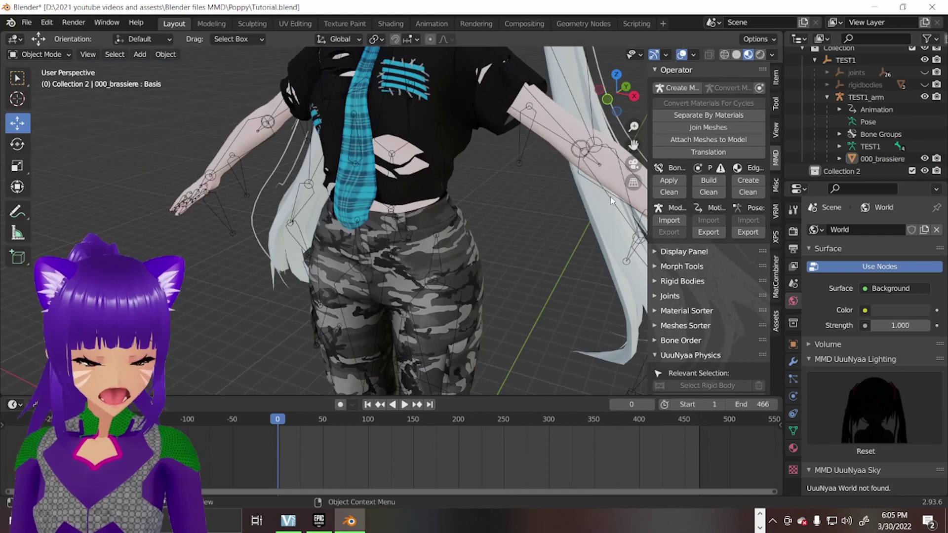